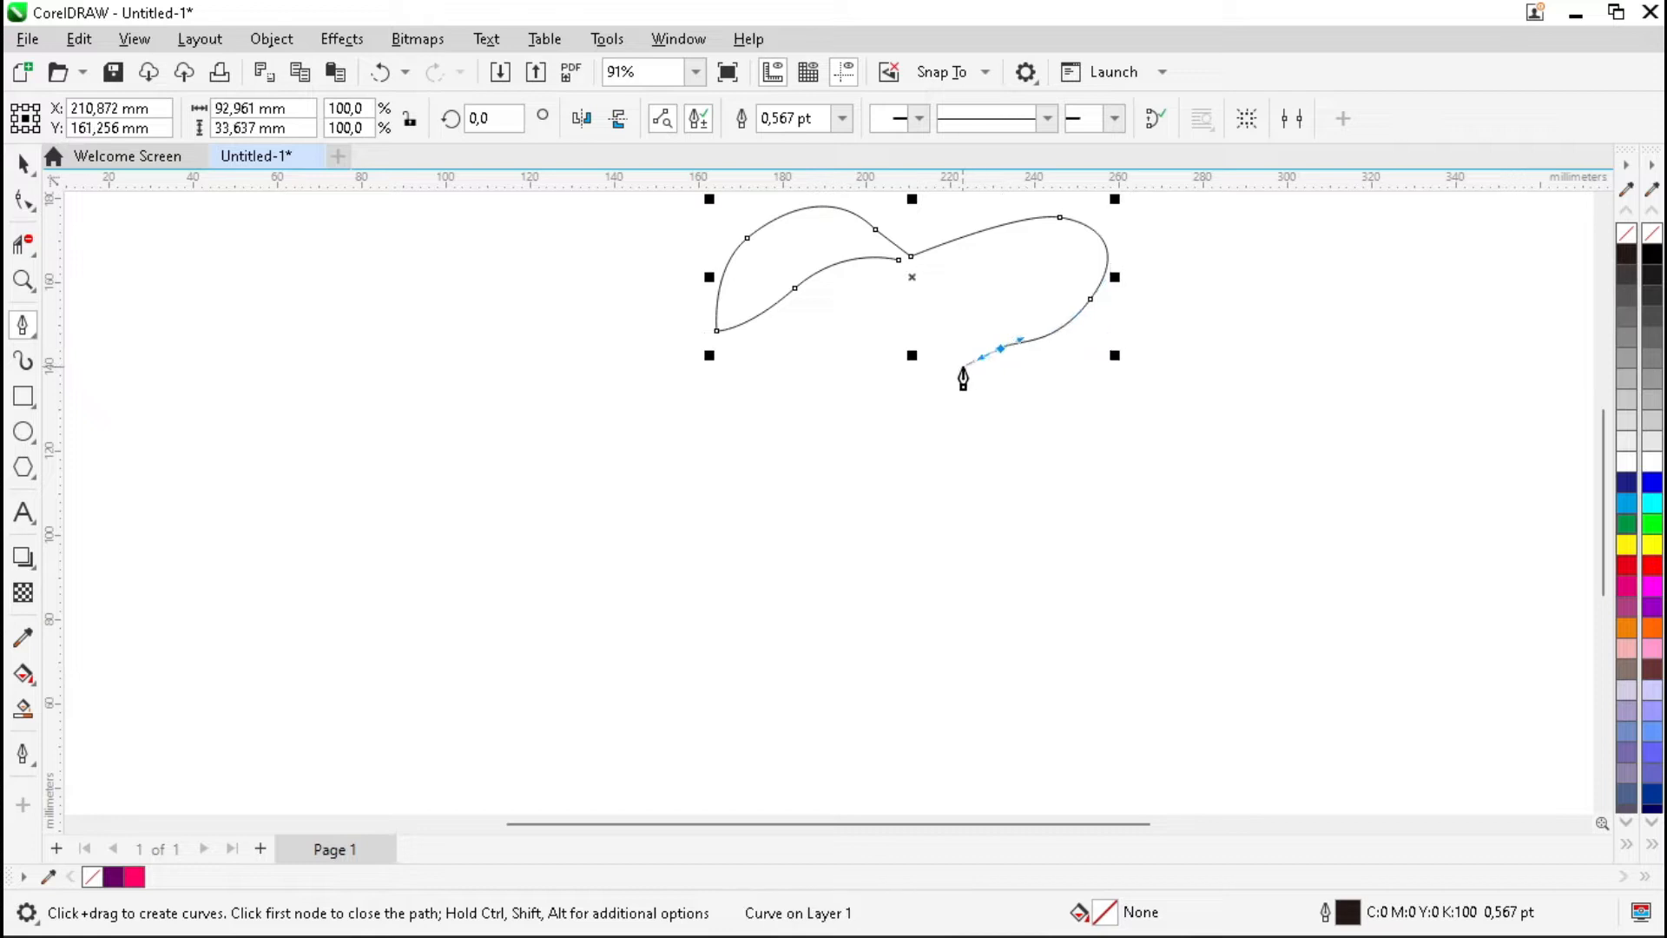
# Step: Continue the Pen curve from the hat brim's underside through a narrow pointed notch at the forehead and around the nose
pyautogui.click(952, 371)
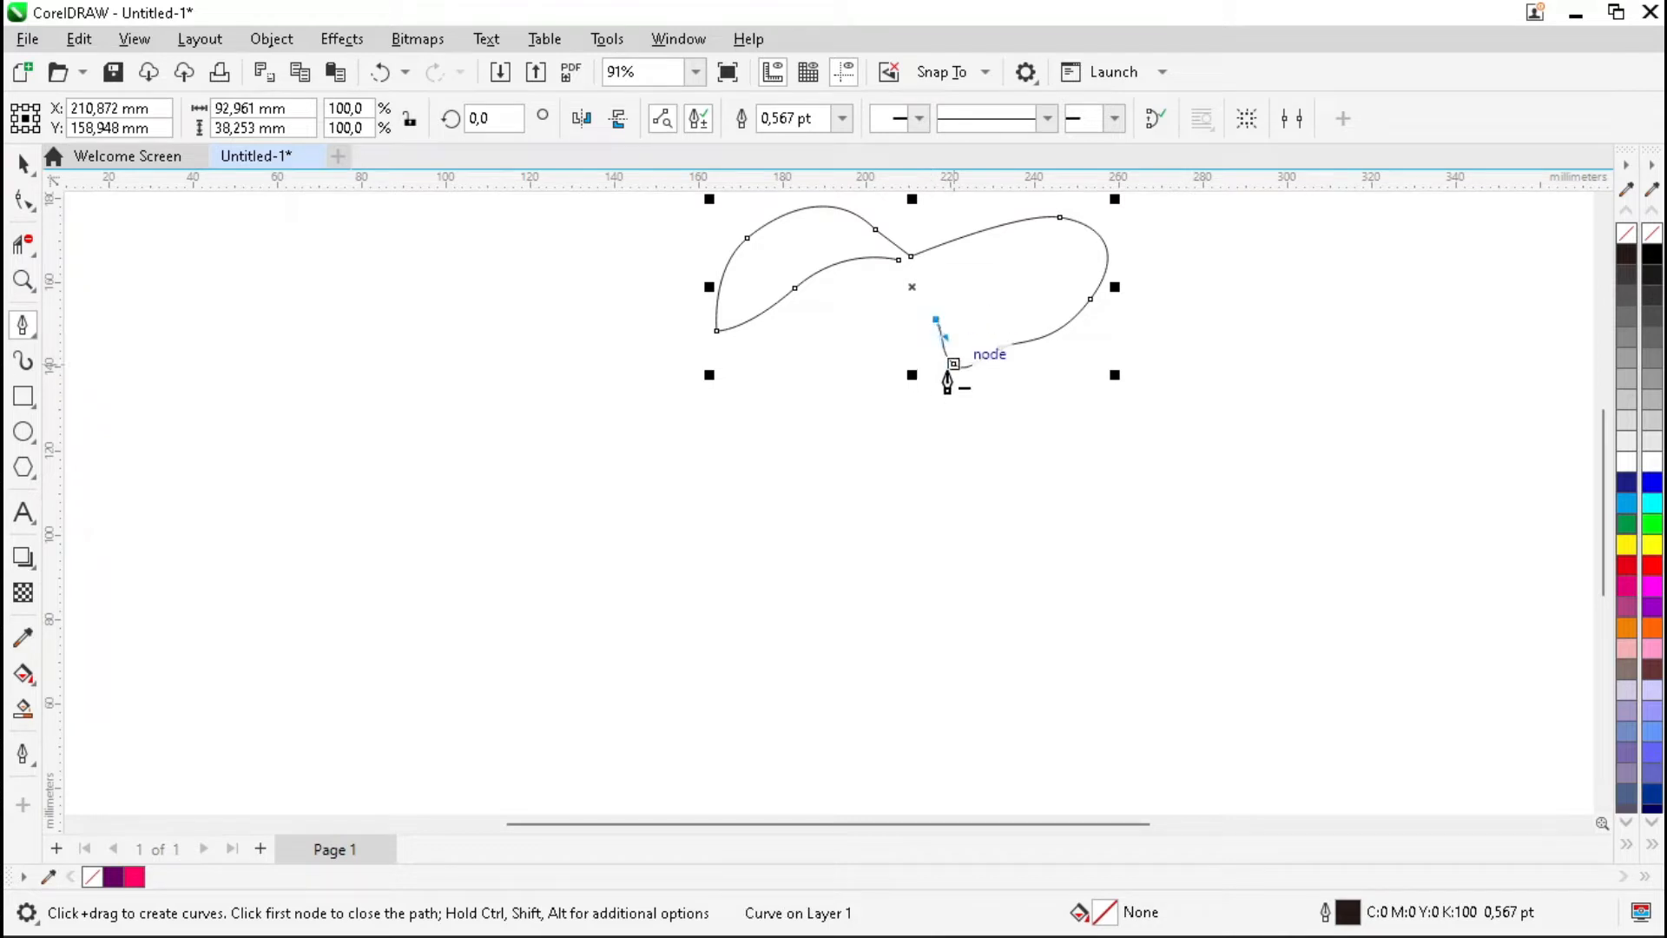
pyautogui.scroll(3, 947, 382)
pyautogui.moveTo(947, 371)
pyautogui.mouseDown()
pyautogui.moveTo(992, 408)
pyautogui.moveTo(954, 404)
pyautogui.moveTo(941, 434)
pyautogui.mouseUp()
pyautogui.scroll(-3, 993, 423)
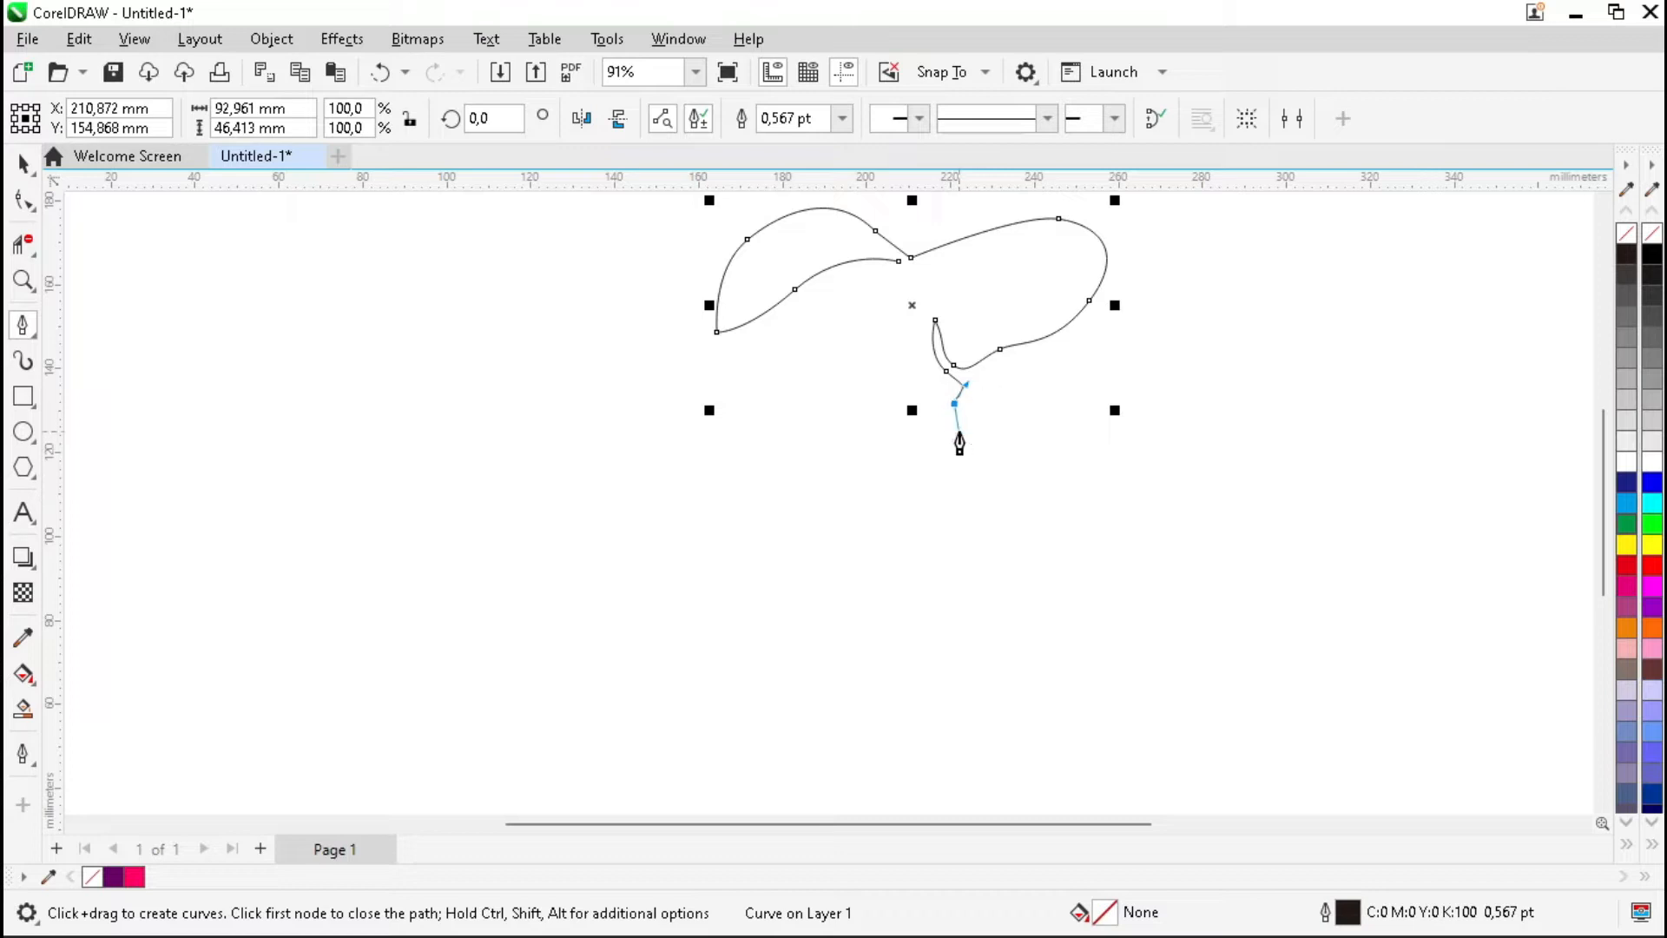
# Step: Trace the upper and lower lips of the face profile with short curved segments below the nose
pyautogui.scroll(3, 953, 434)
pyautogui.moveTo(952, 426); pyautogui.dragTo(974, 456)
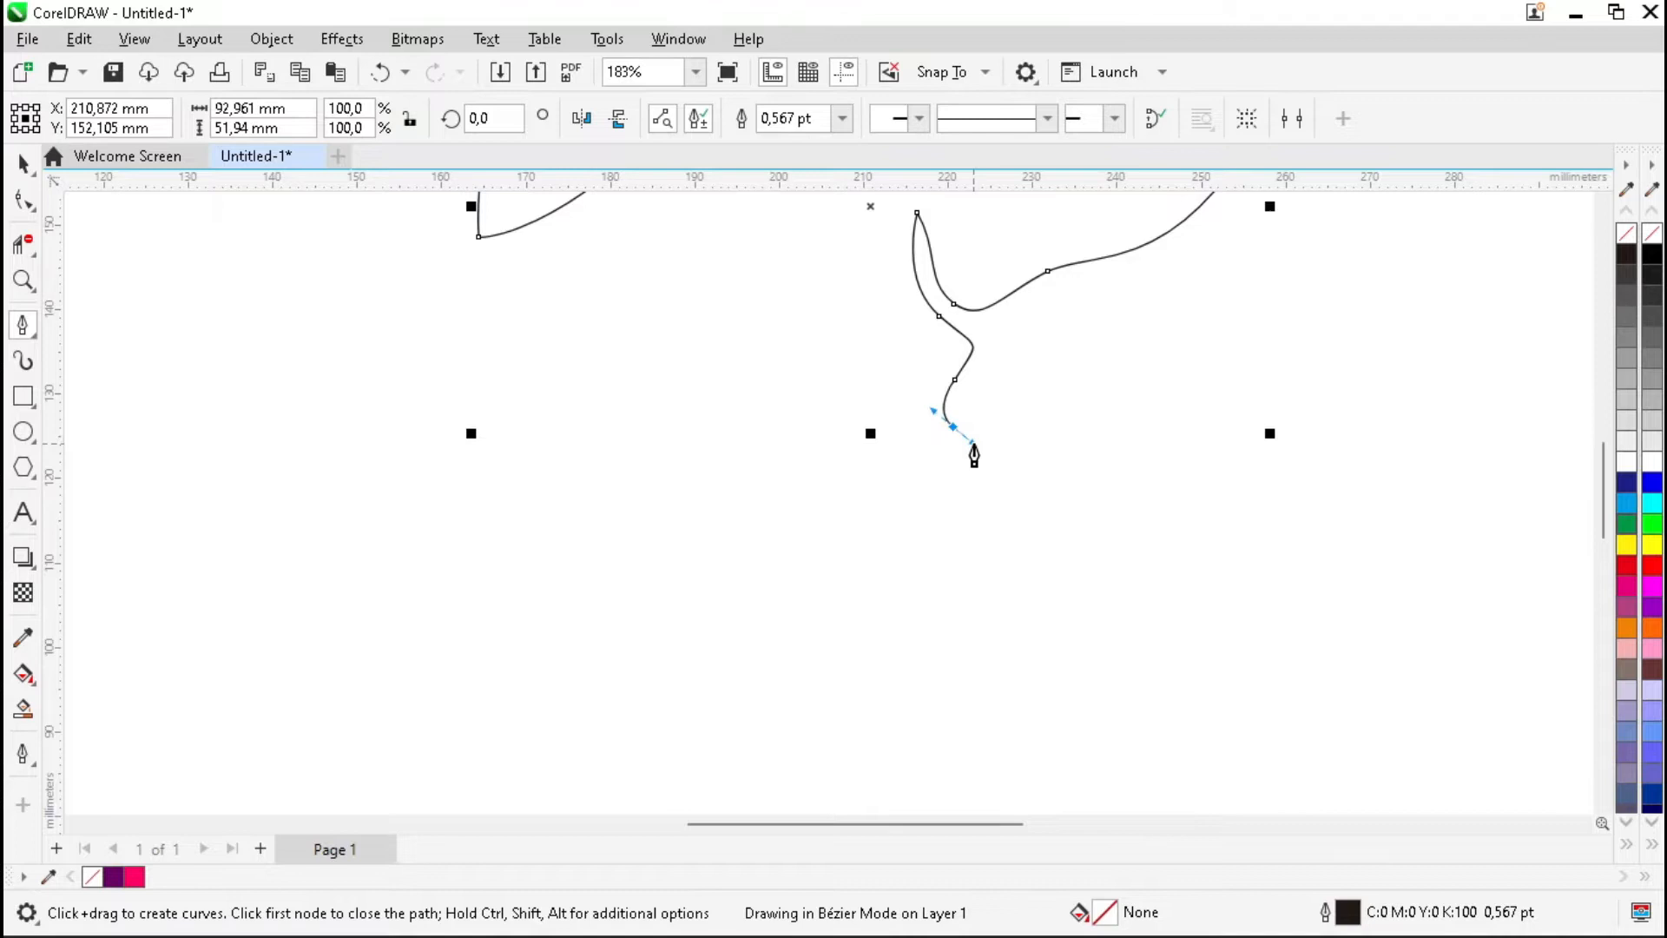
pyautogui.scroll(-3, 974, 456)
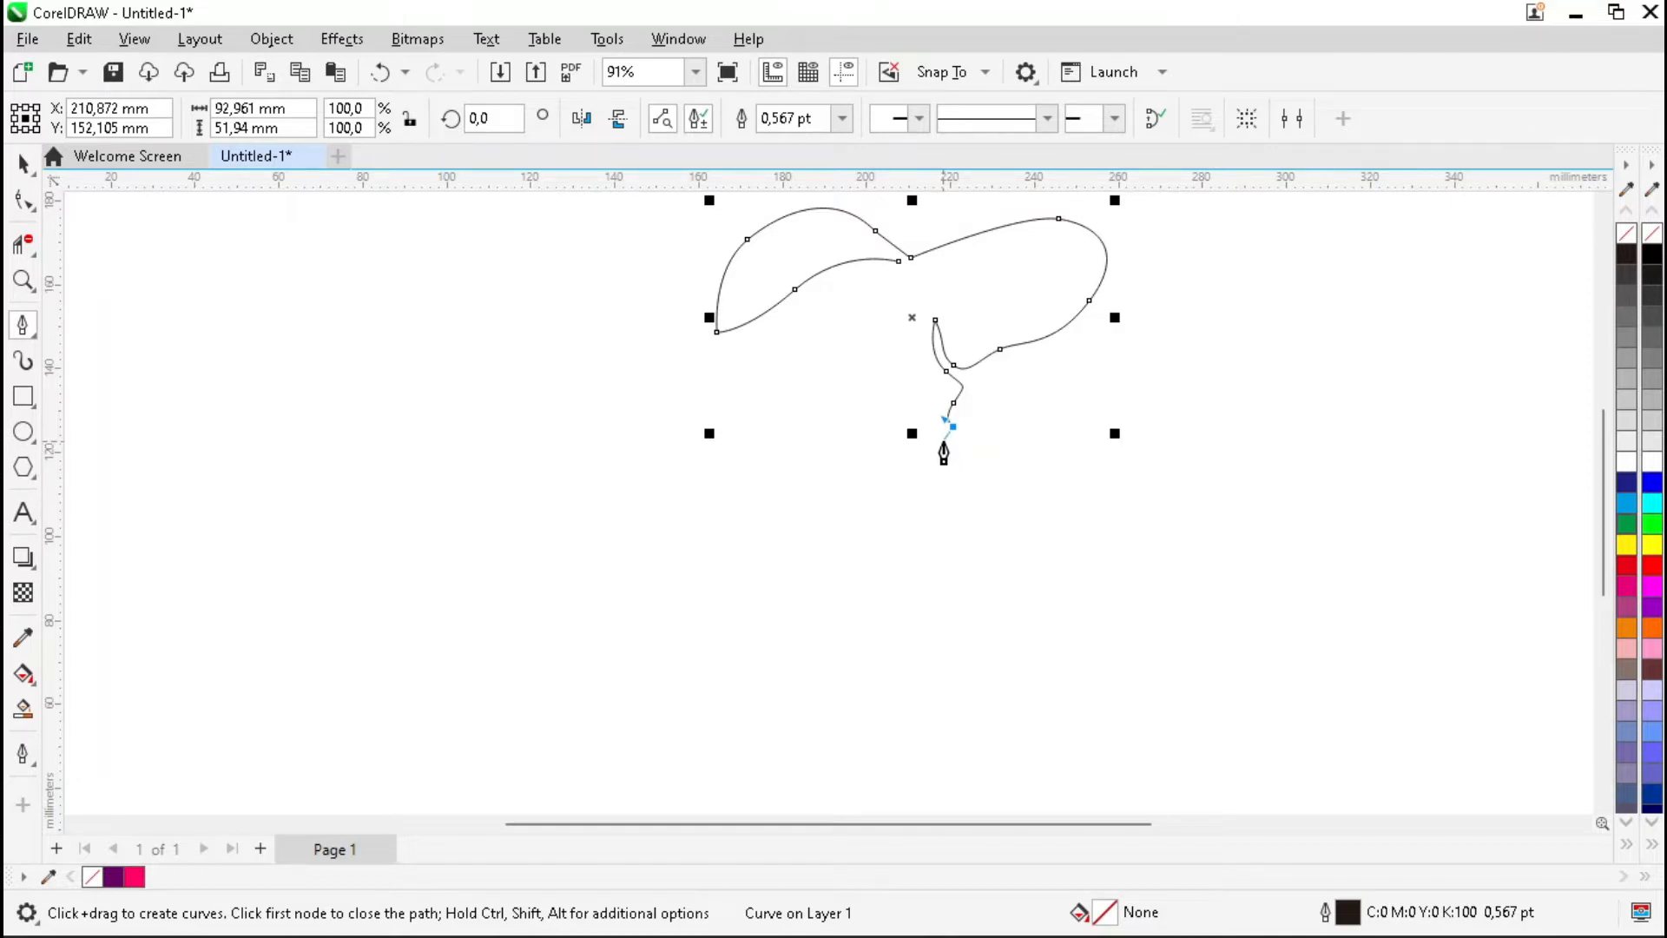
pyautogui.scroll(3, 944, 452)
pyautogui.moveTo(942, 443); pyautogui.dragTo(934, 447)
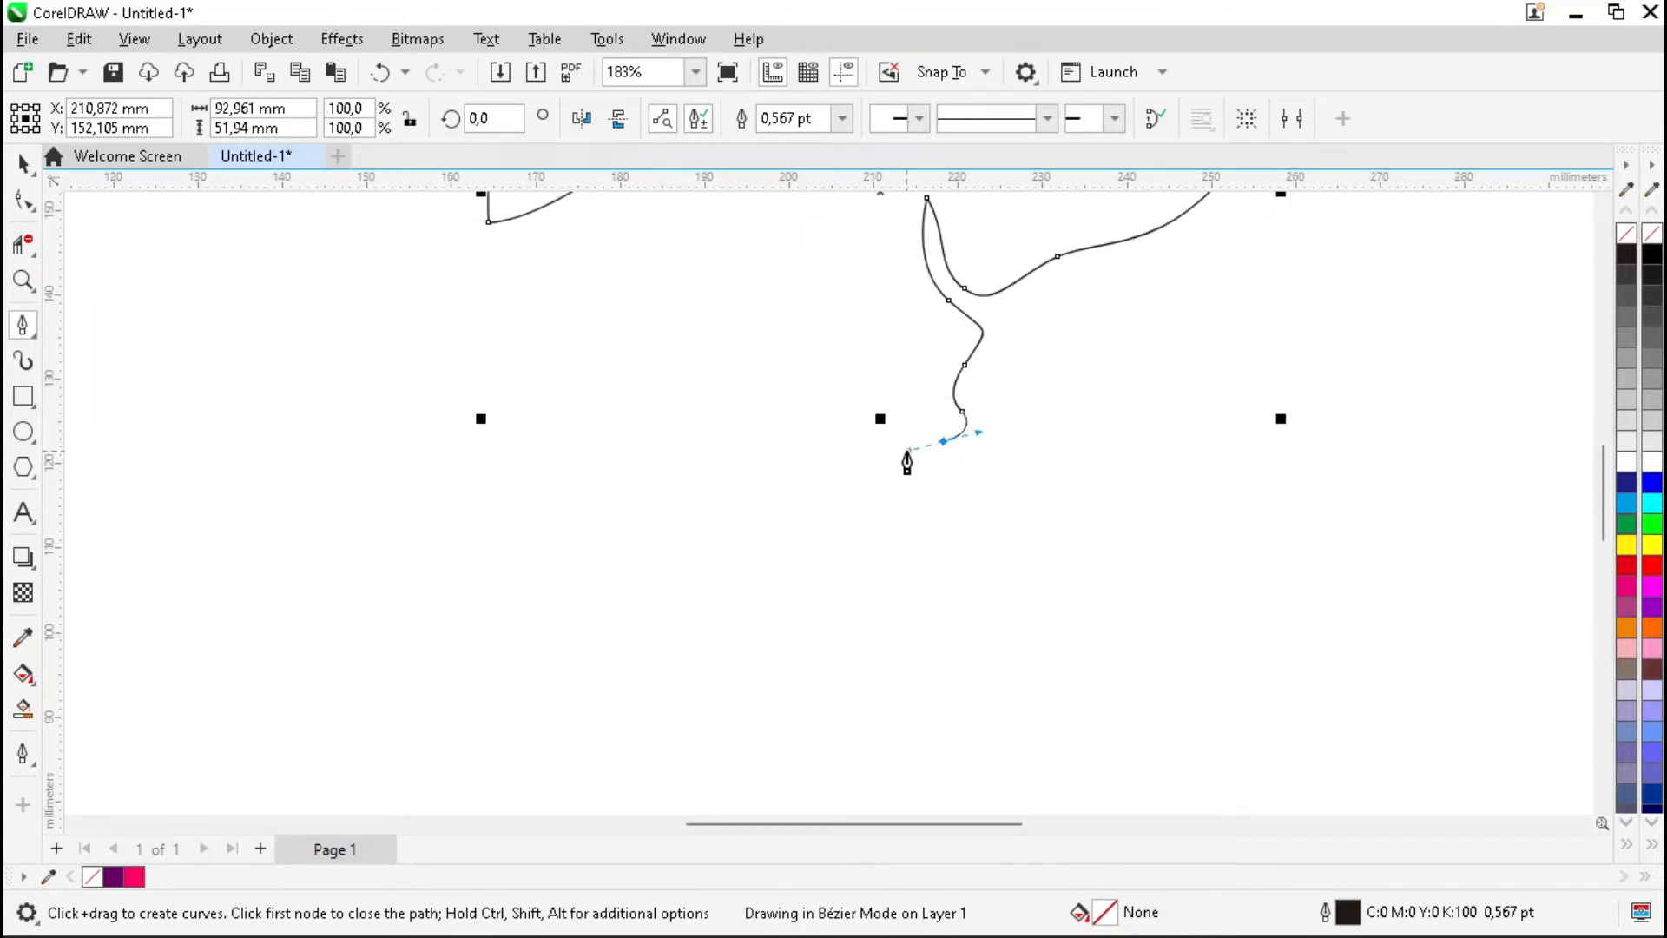
pyautogui.moveTo(908, 451); pyautogui.dragTo(907, 450)
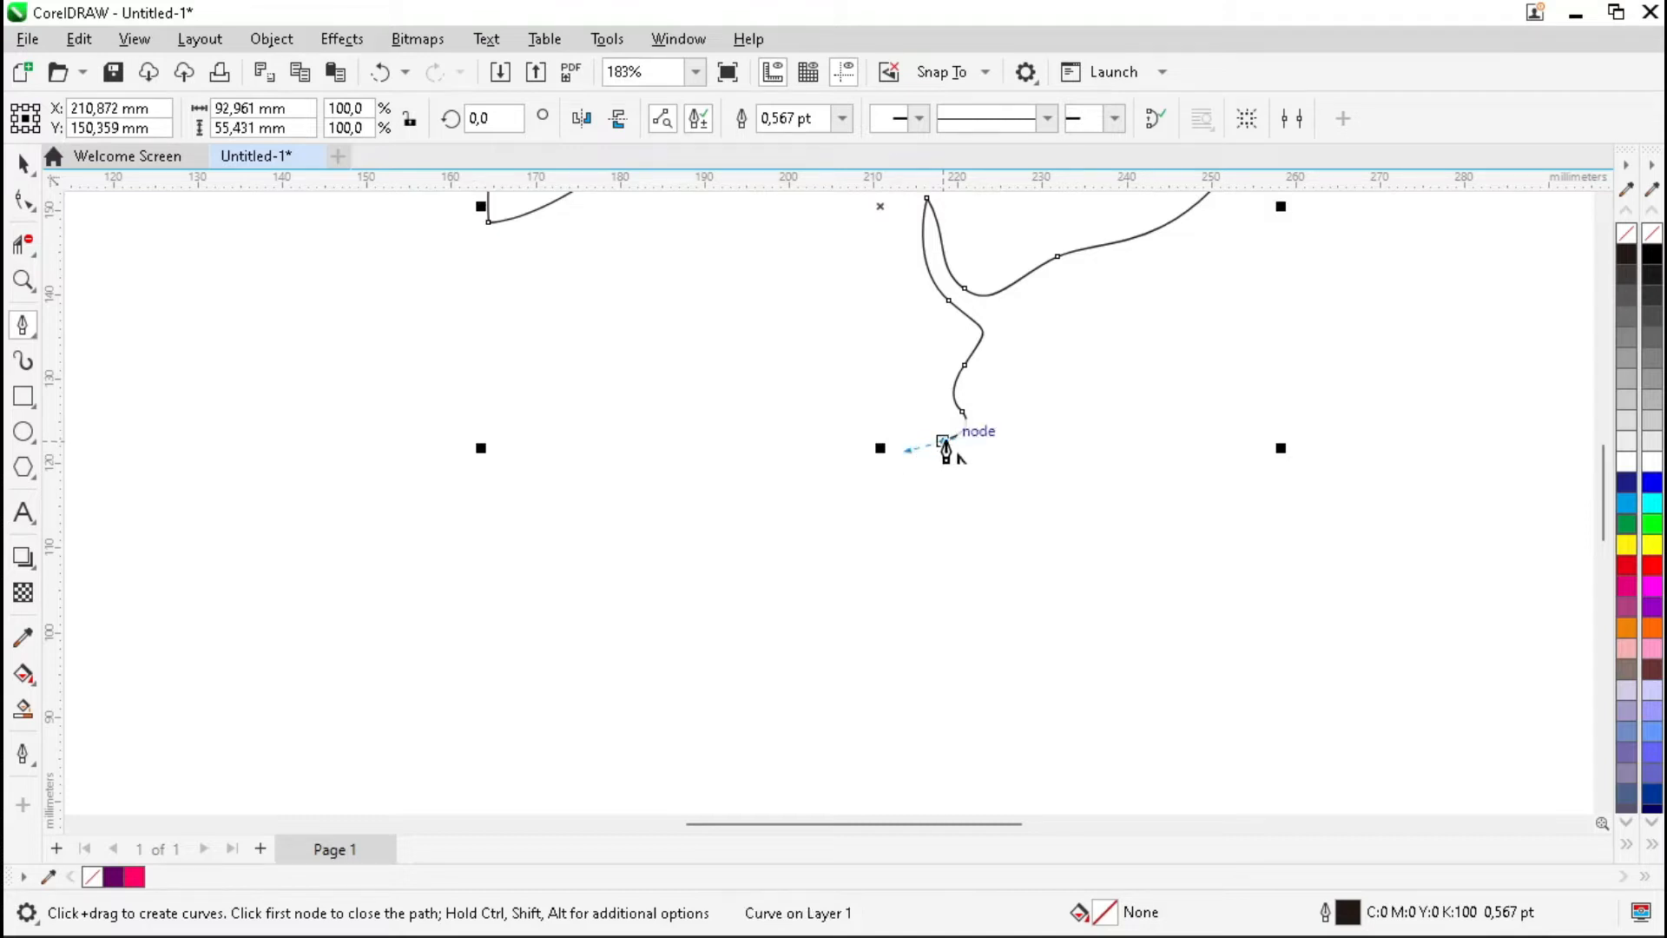
pyautogui.scroll(-3, 945, 448)
pyautogui.moveTo(942, 469); pyautogui.dragTo(930, 482)
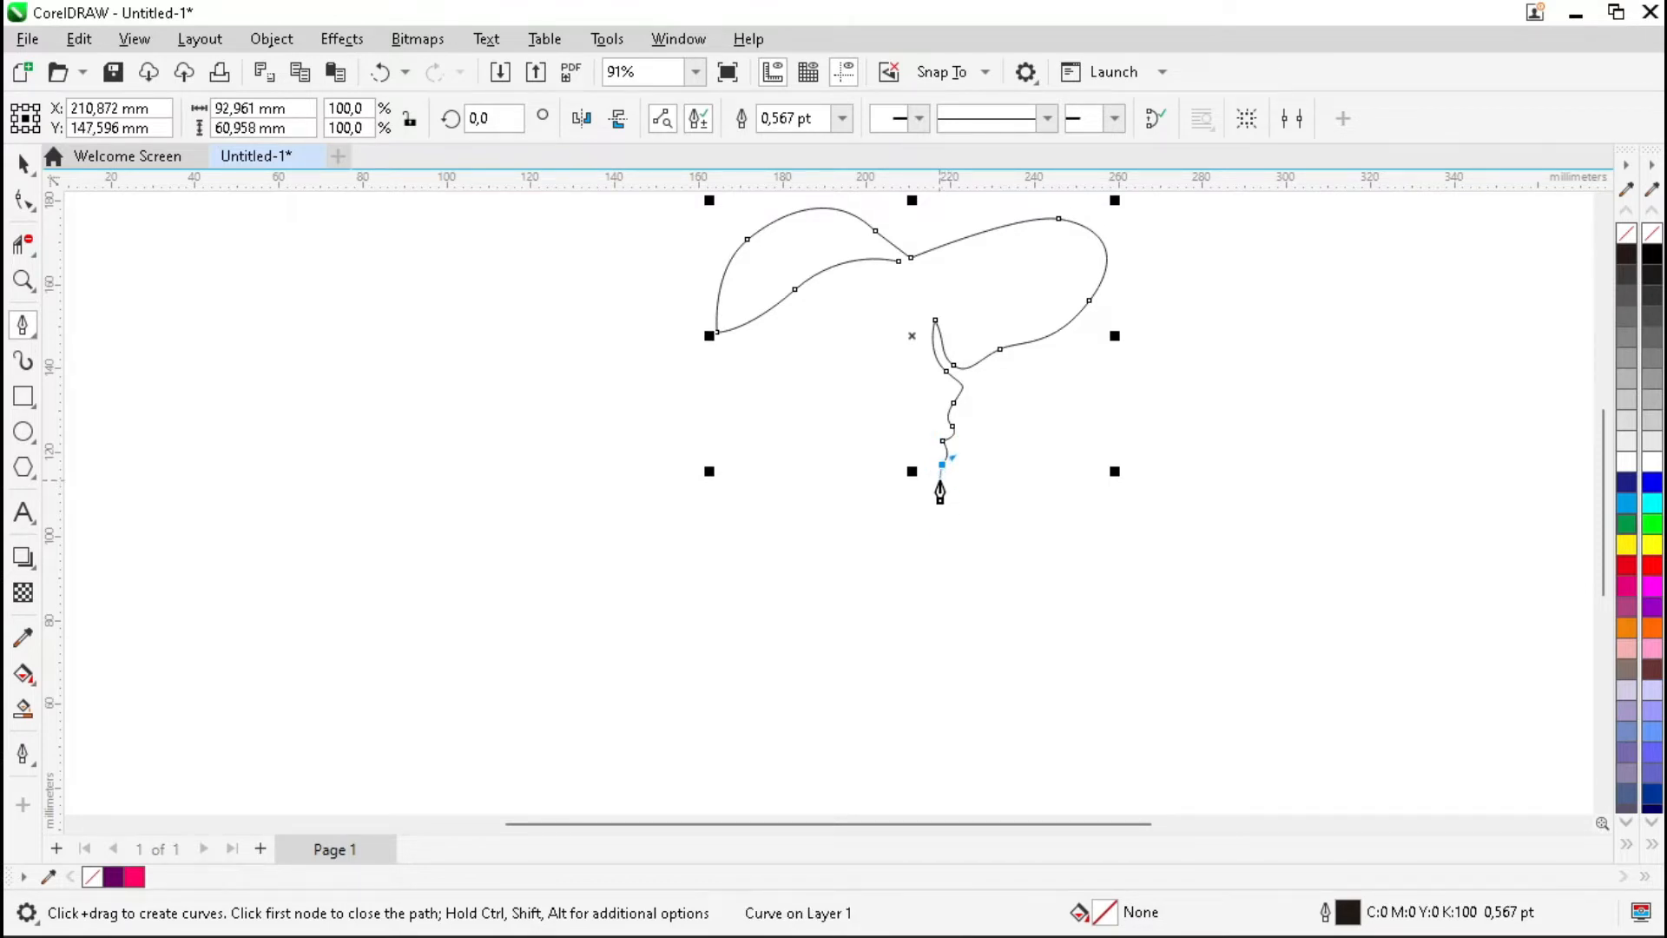
# Step: Draw the chin and sweep the jawline back and up to a point below the hat
pyautogui.scroll(4, 940, 492)
pyautogui.moveTo(938, 480); pyautogui.dragTo(951, 518)
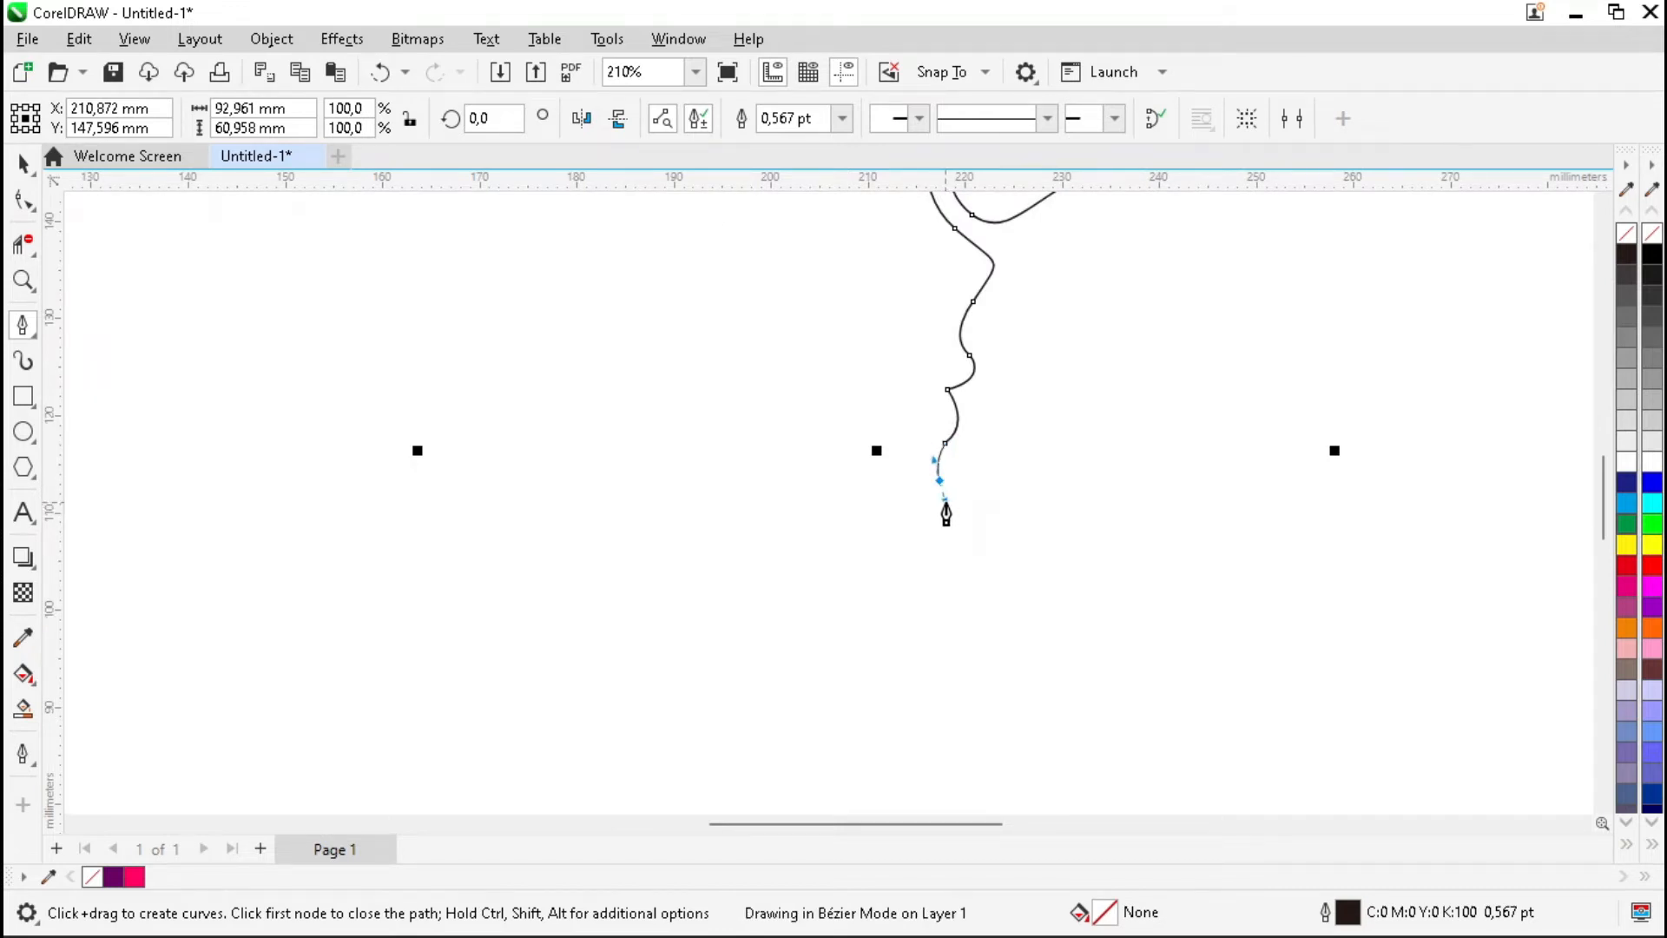
pyautogui.moveTo(946, 514); pyautogui.dragTo(946, 512)
pyautogui.scroll(-4, 946, 511)
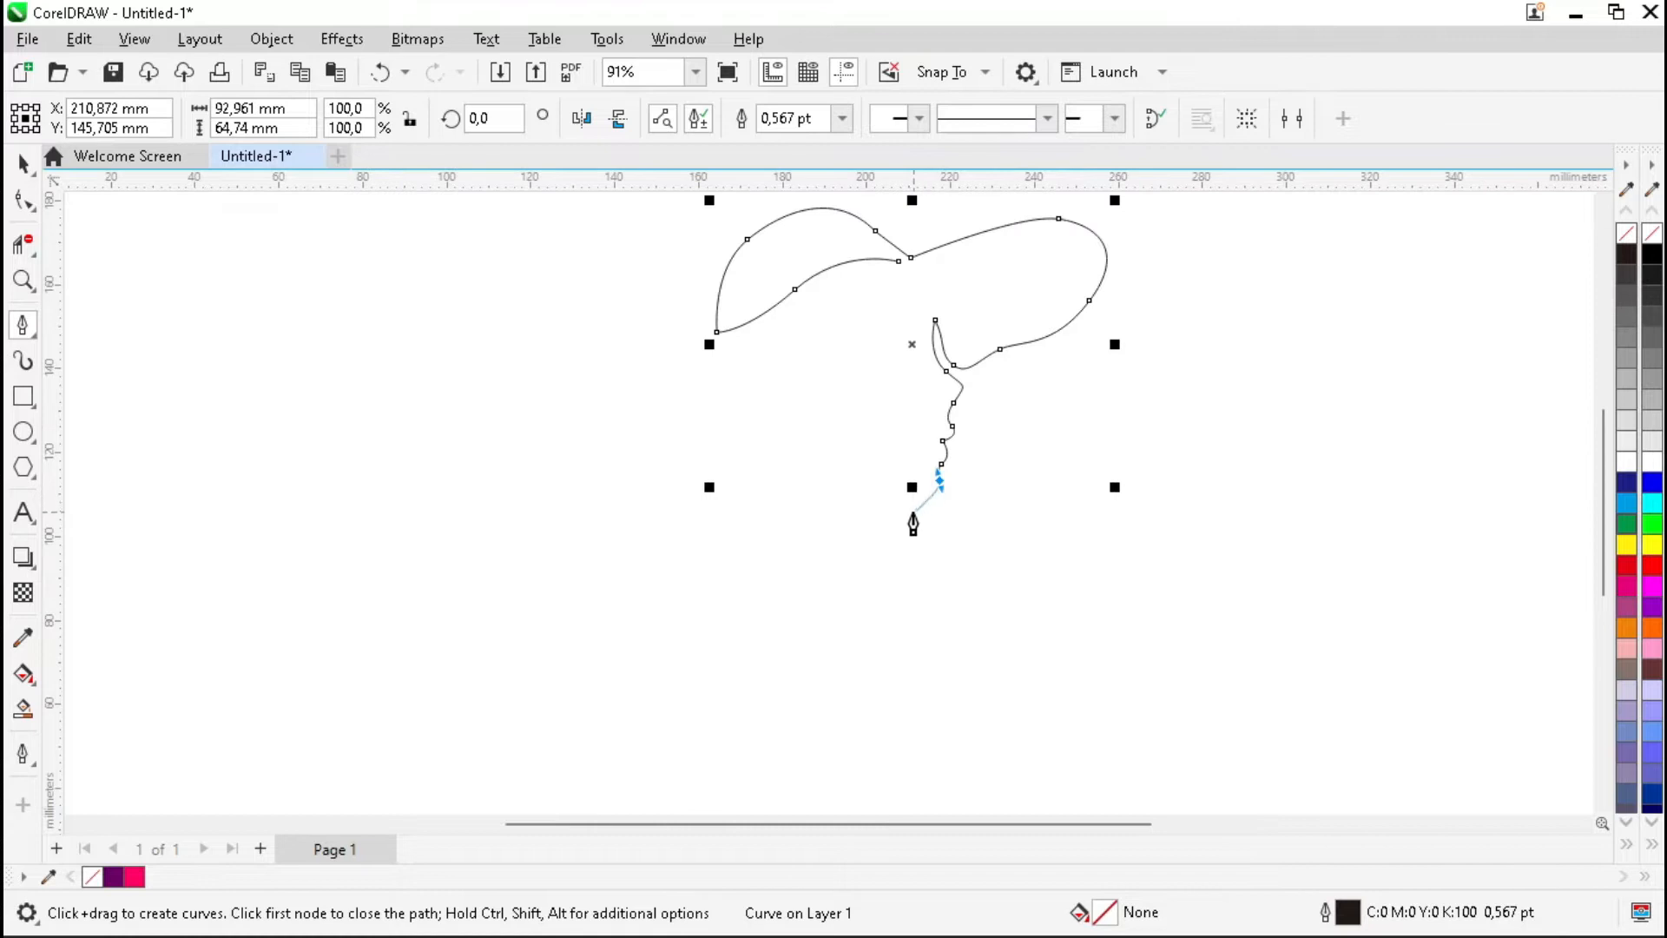
pyautogui.moveTo(903, 503); pyautogui.dragTo(877, 497)
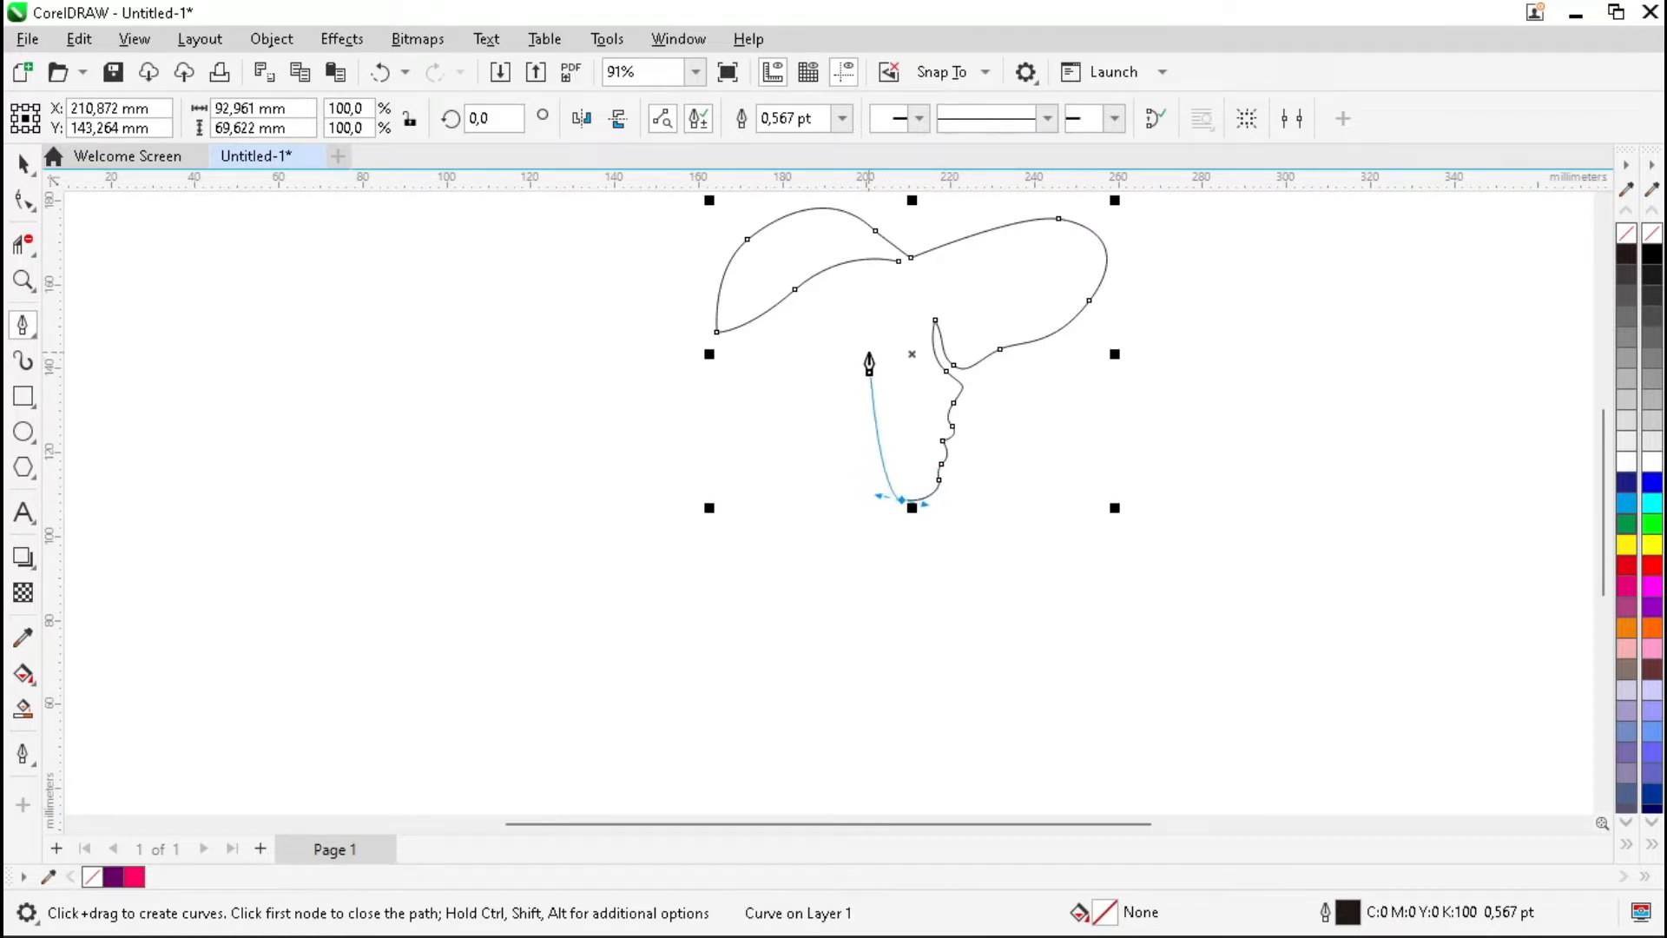
pyautogui.moveTo(868, 353); pyautogui.dragTo(903, 217)
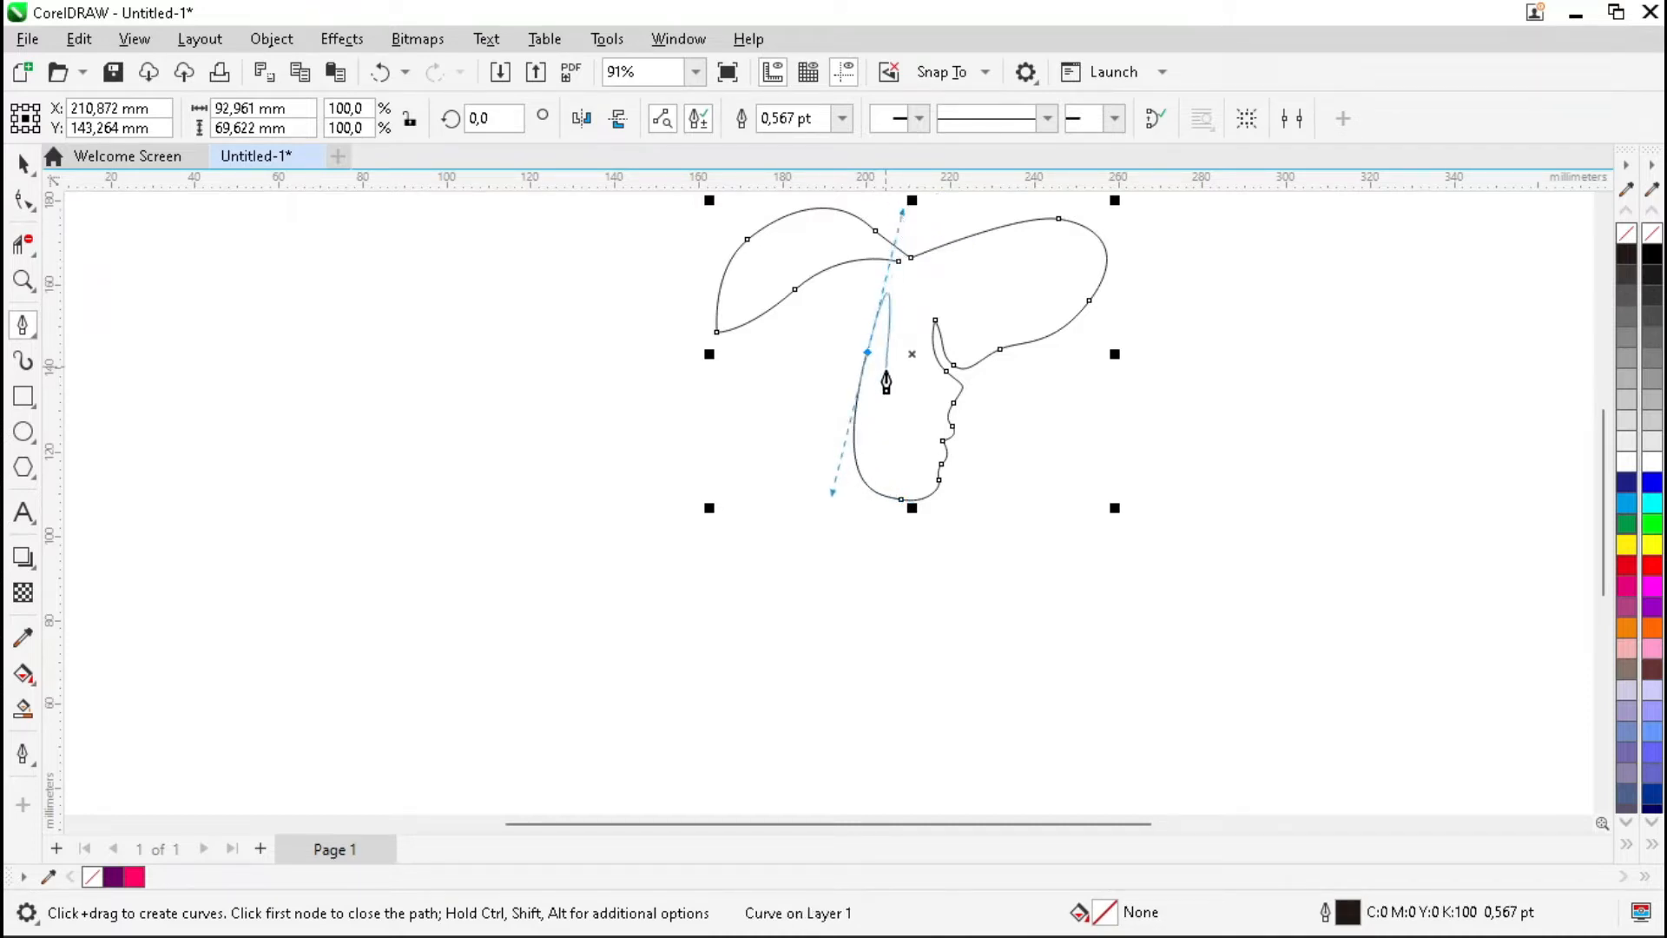
# Step: Curve the path back down just outside the jawline to a node under the chin, forming a thin crescent
pyautogui.moveTo(853, 481); pyautogui.dragTo(875, 536)
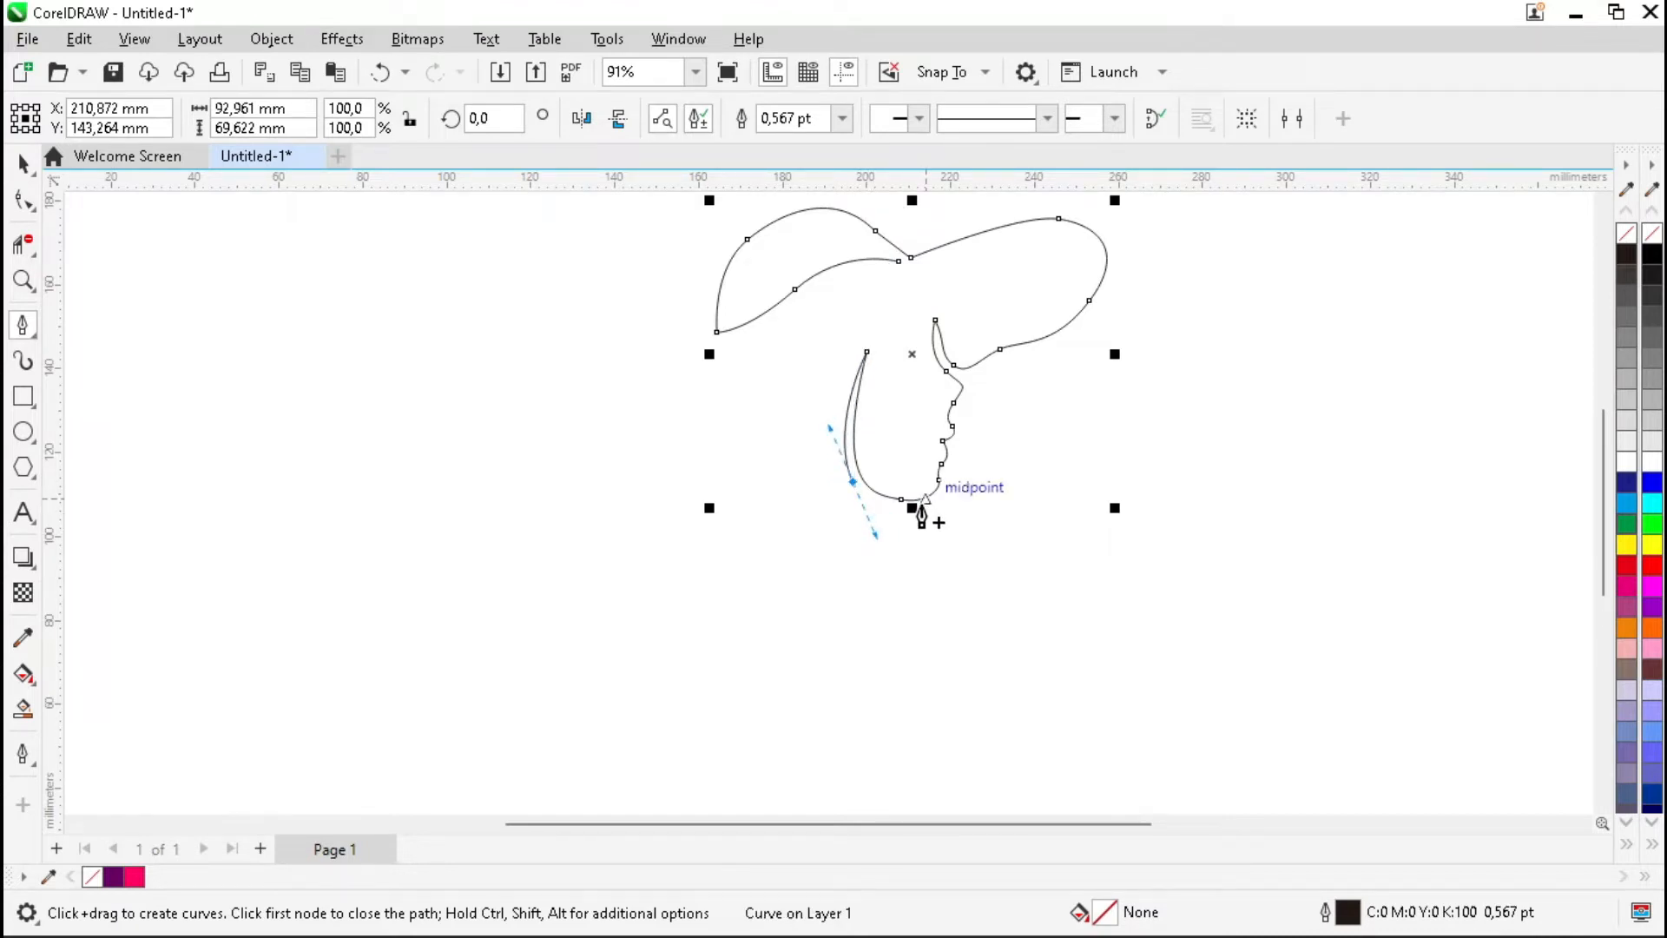
pyautogui.scroll(2, 923, 516)
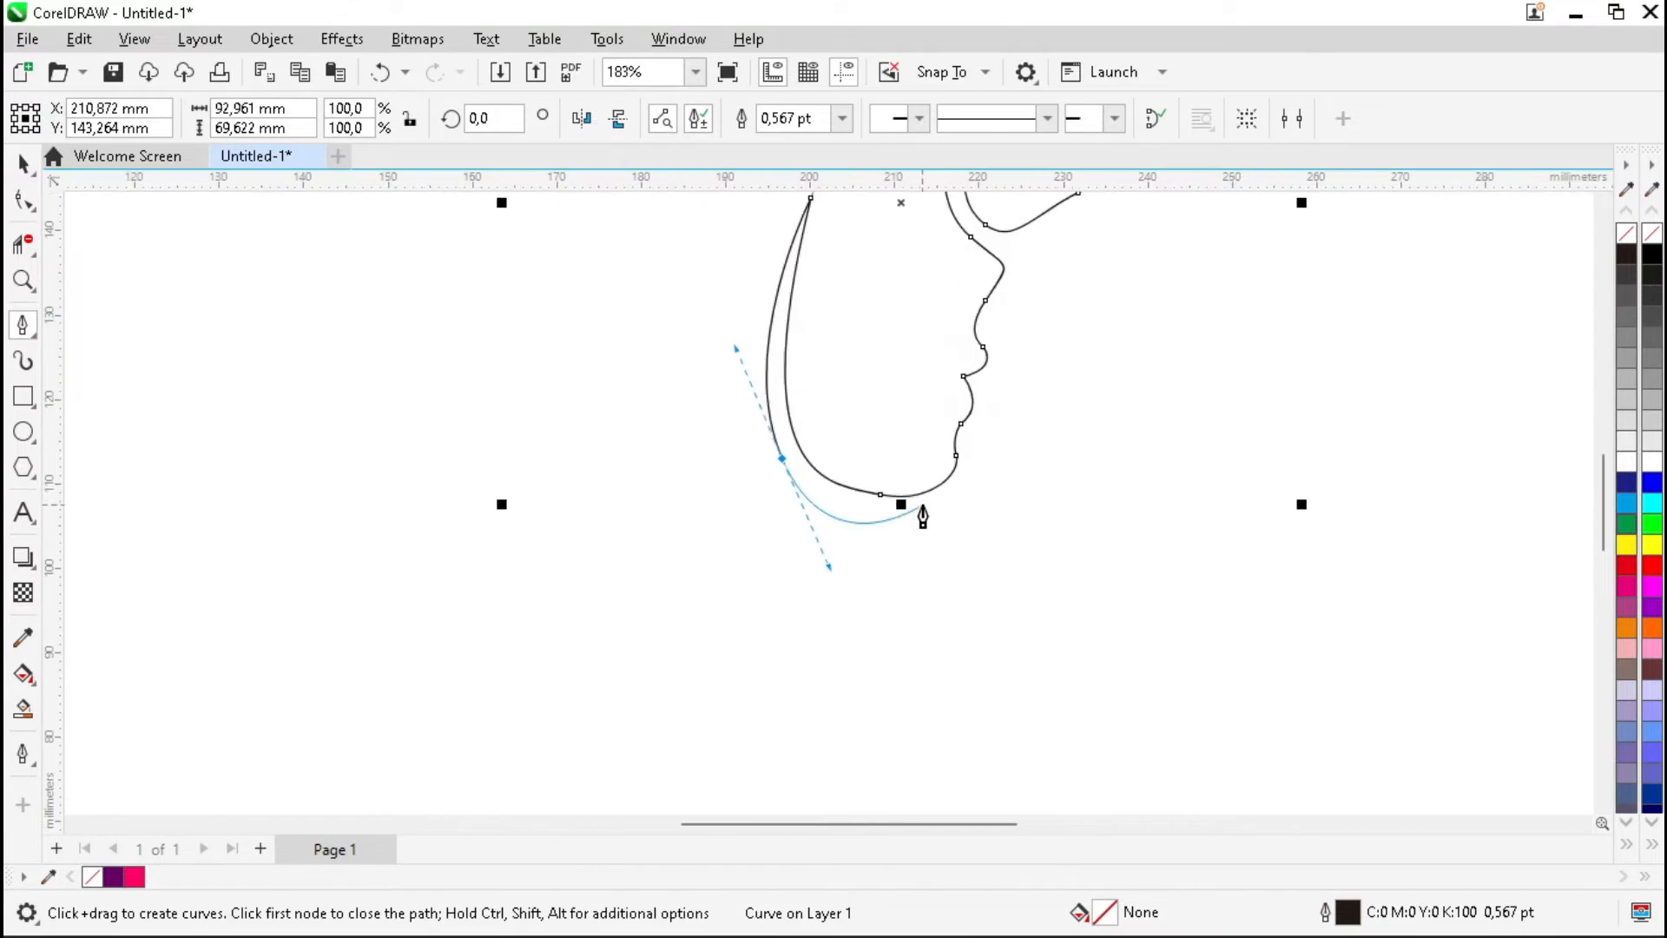
pyautogui.click(923, 512)
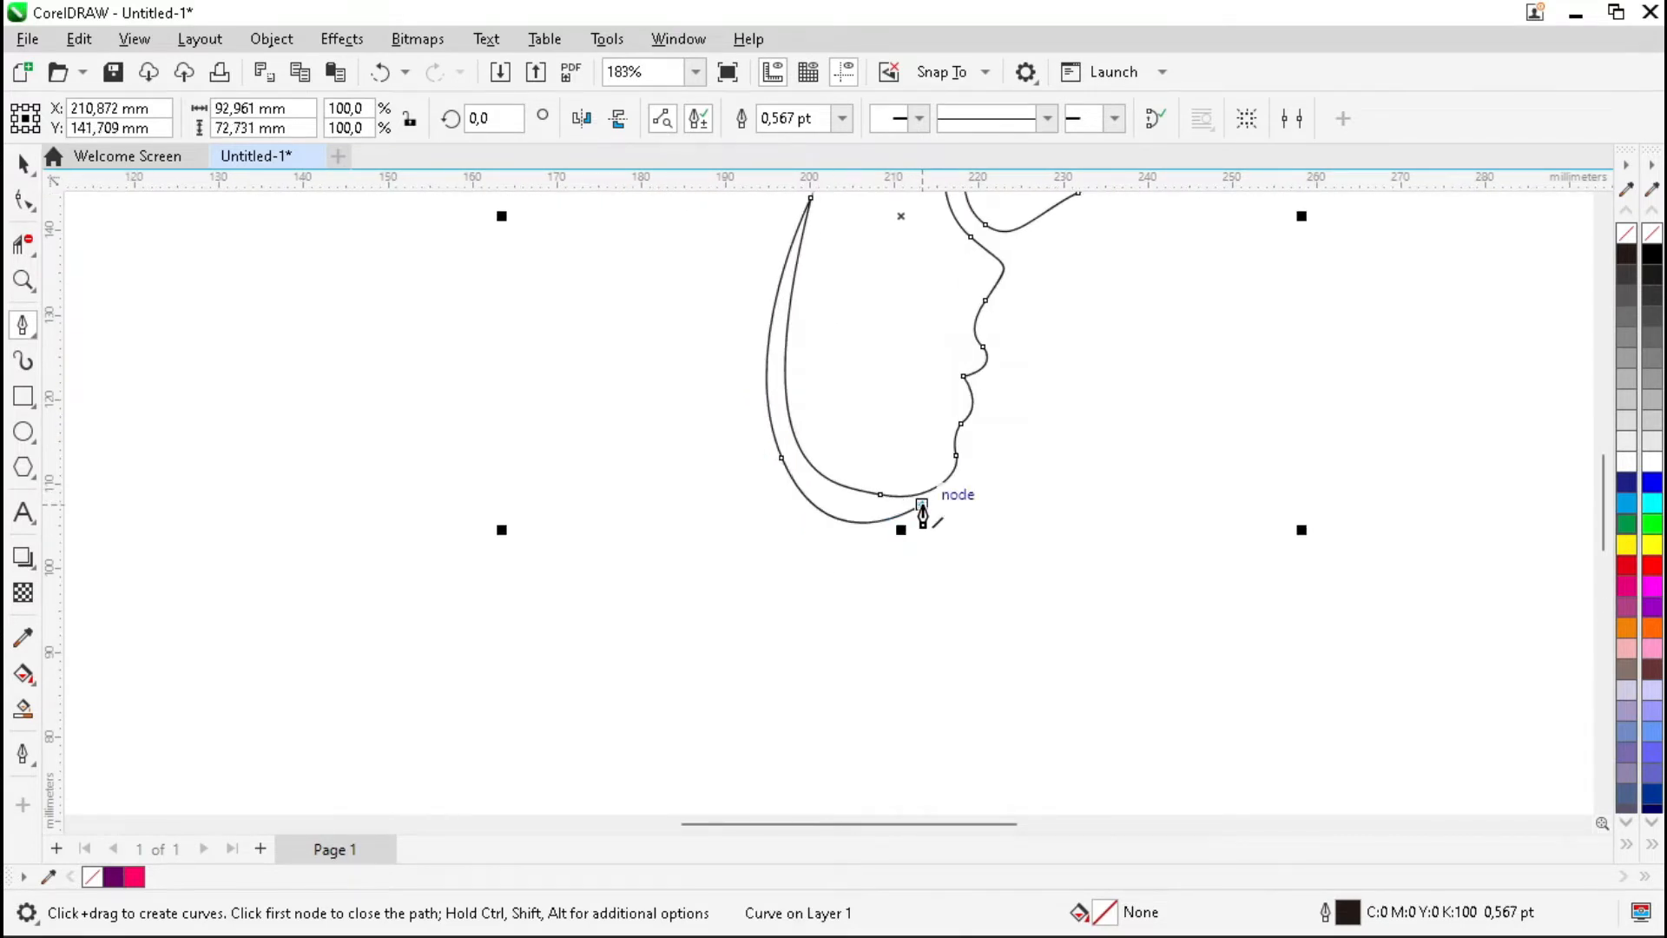
# Step: Draw the front of the neck down from the chin and across the chest to a corner point at the lower left
pyautogui.scroll(-2, 923, 517)
pyautogui.moveTo(902, 657); pyautogui.dragTo(842, 702)
pyautogui.moveTo(747, 666); pyautogui.dragTo(710, 665)
pyautogui.moveTo(579, 763); pyautogui.dragTo(501, 794)
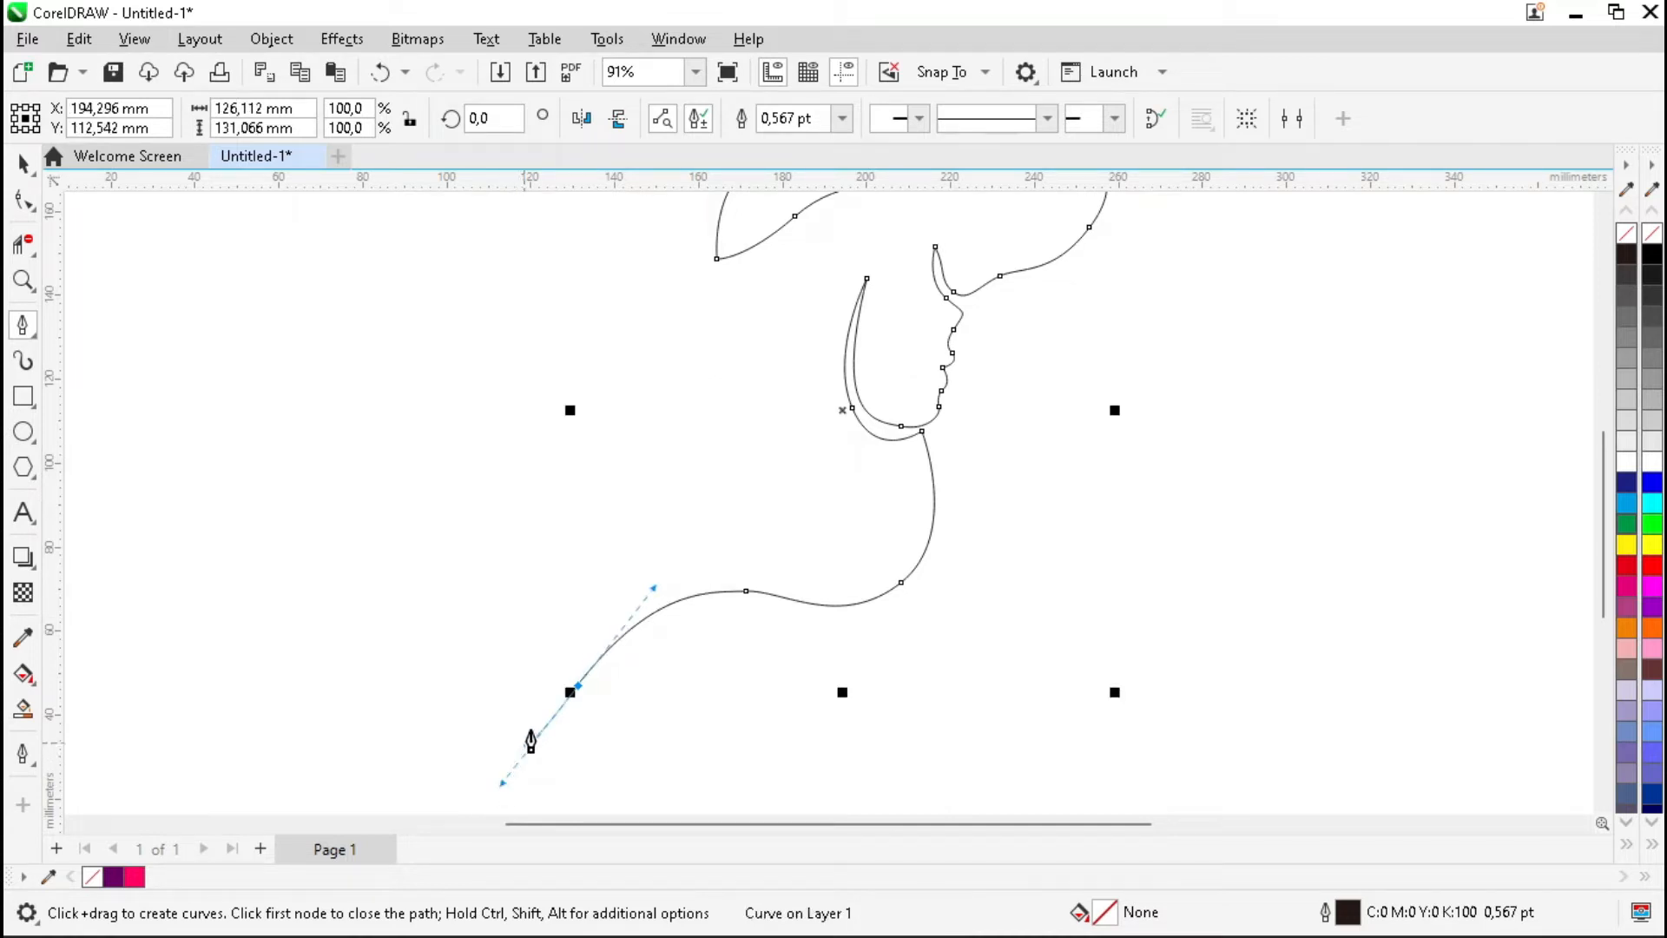
pyautogui.click(578, 692)
# Step: Return the curve just below the chest line, then arc it down to the figure's lowest corner to form a leaf-shaped opening
pyautogui.scroll(2, 582, 695)
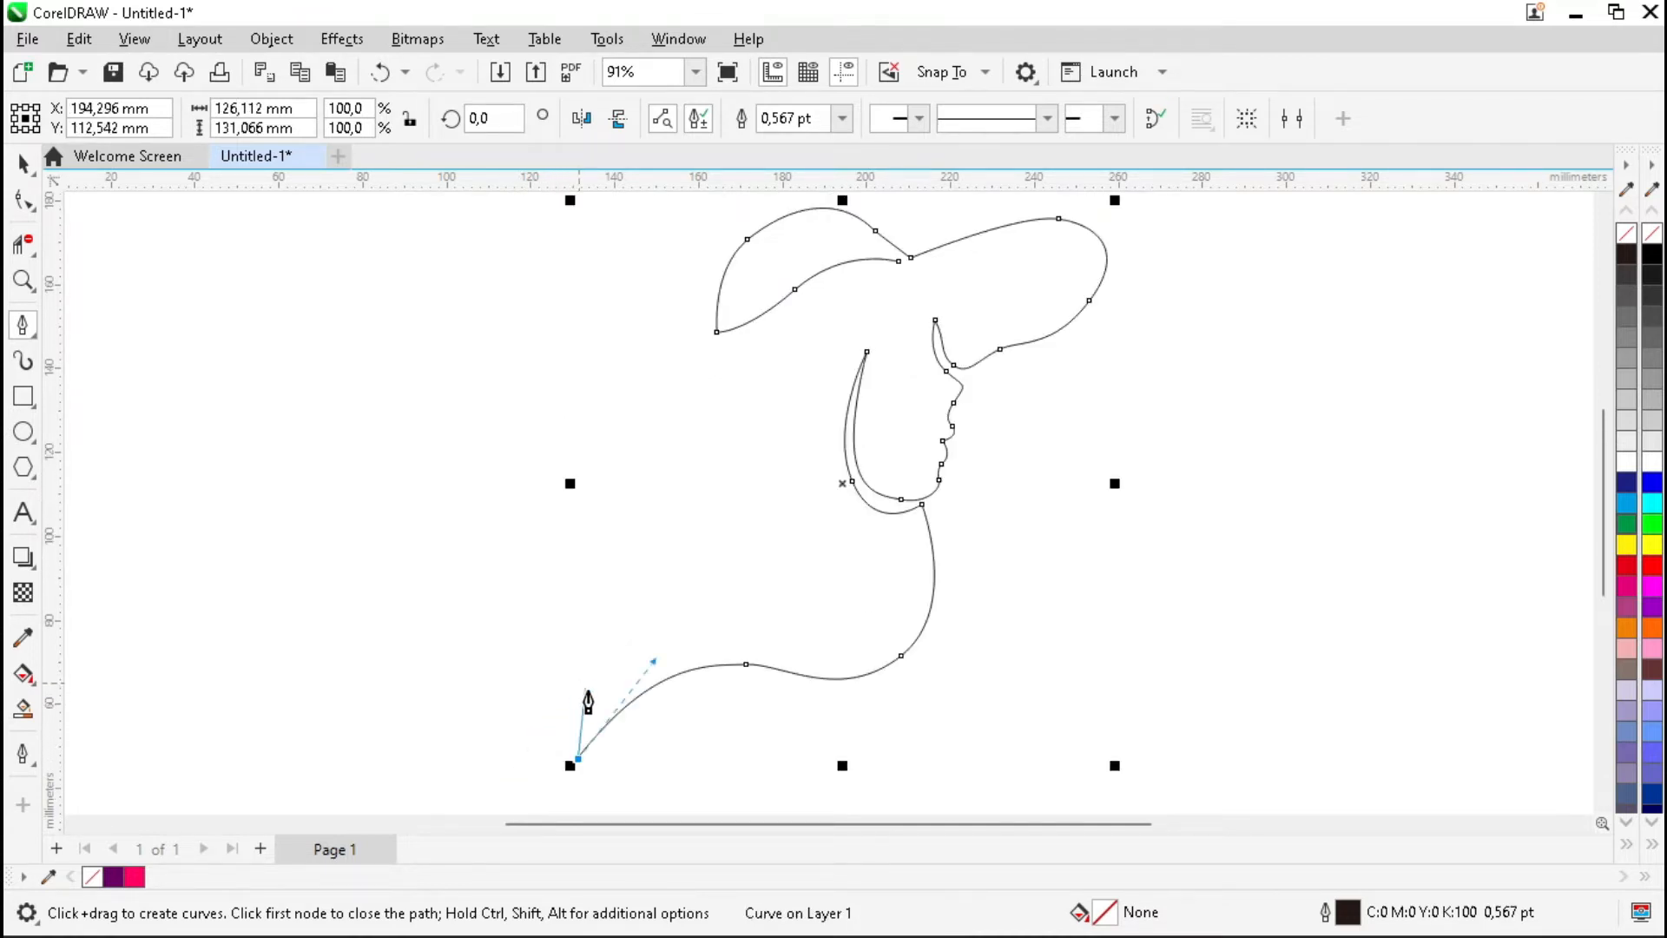
pyautogui.moveTo(777, 684); pyautogui.dragTo(881, 701)
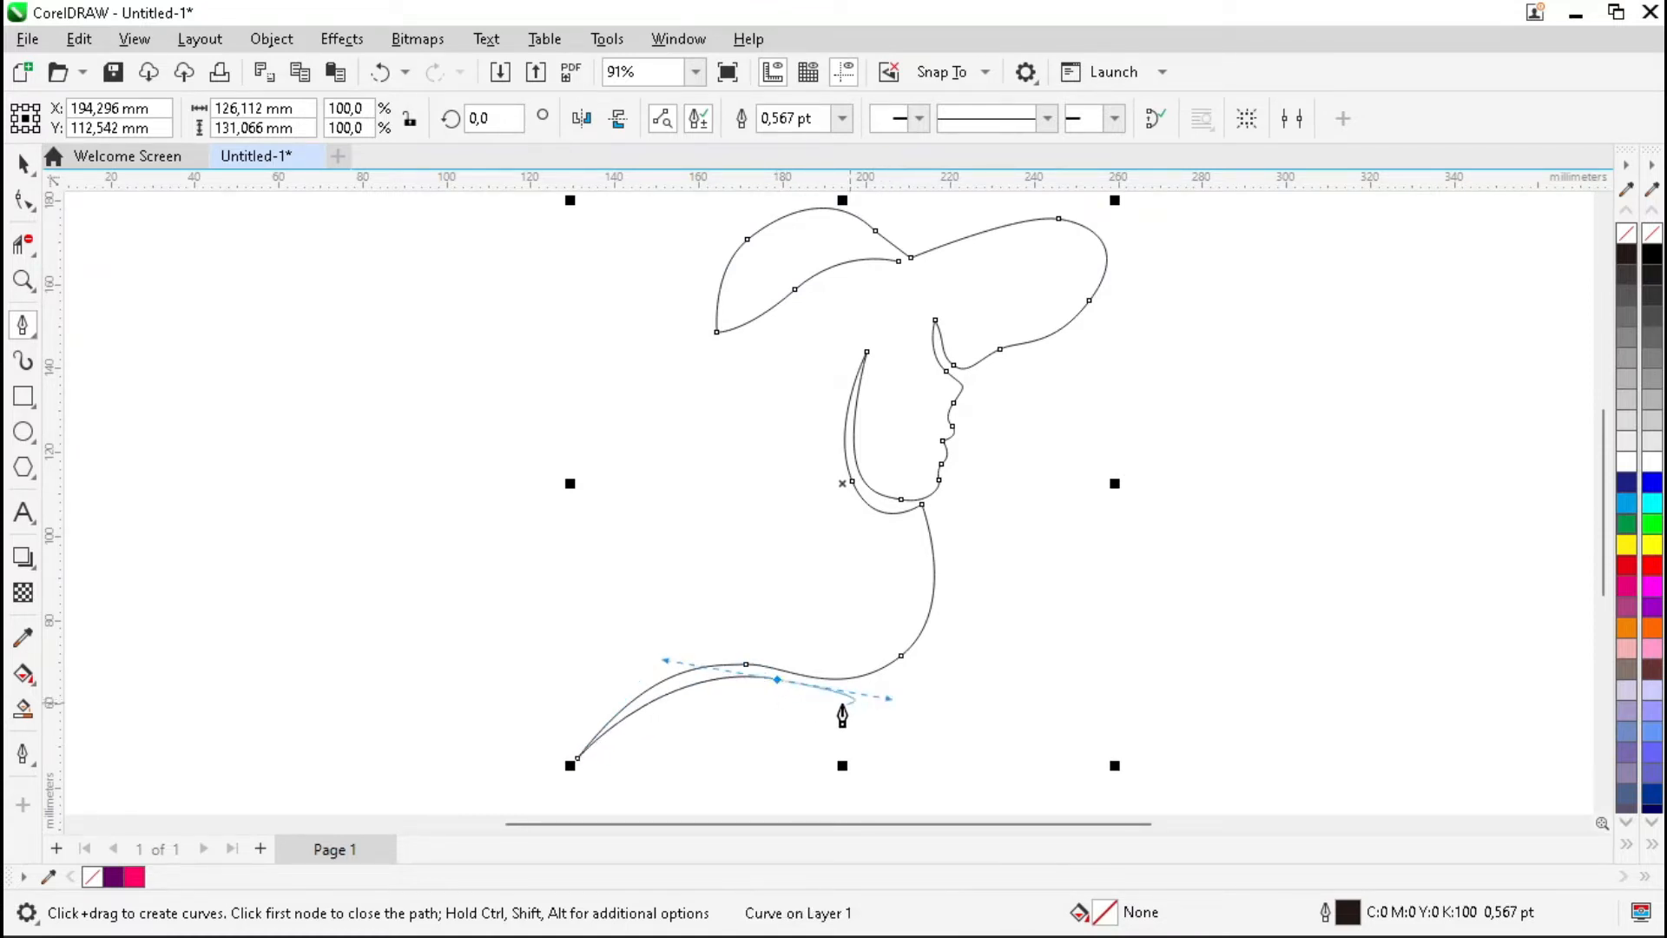
pyautogui.keyDown('alt'); pyautogui.click(777, 681); pyautogui.keyUp('alt')
pyautogui.moveTo(566, 799); pyautogui.dragTo(383, 726)
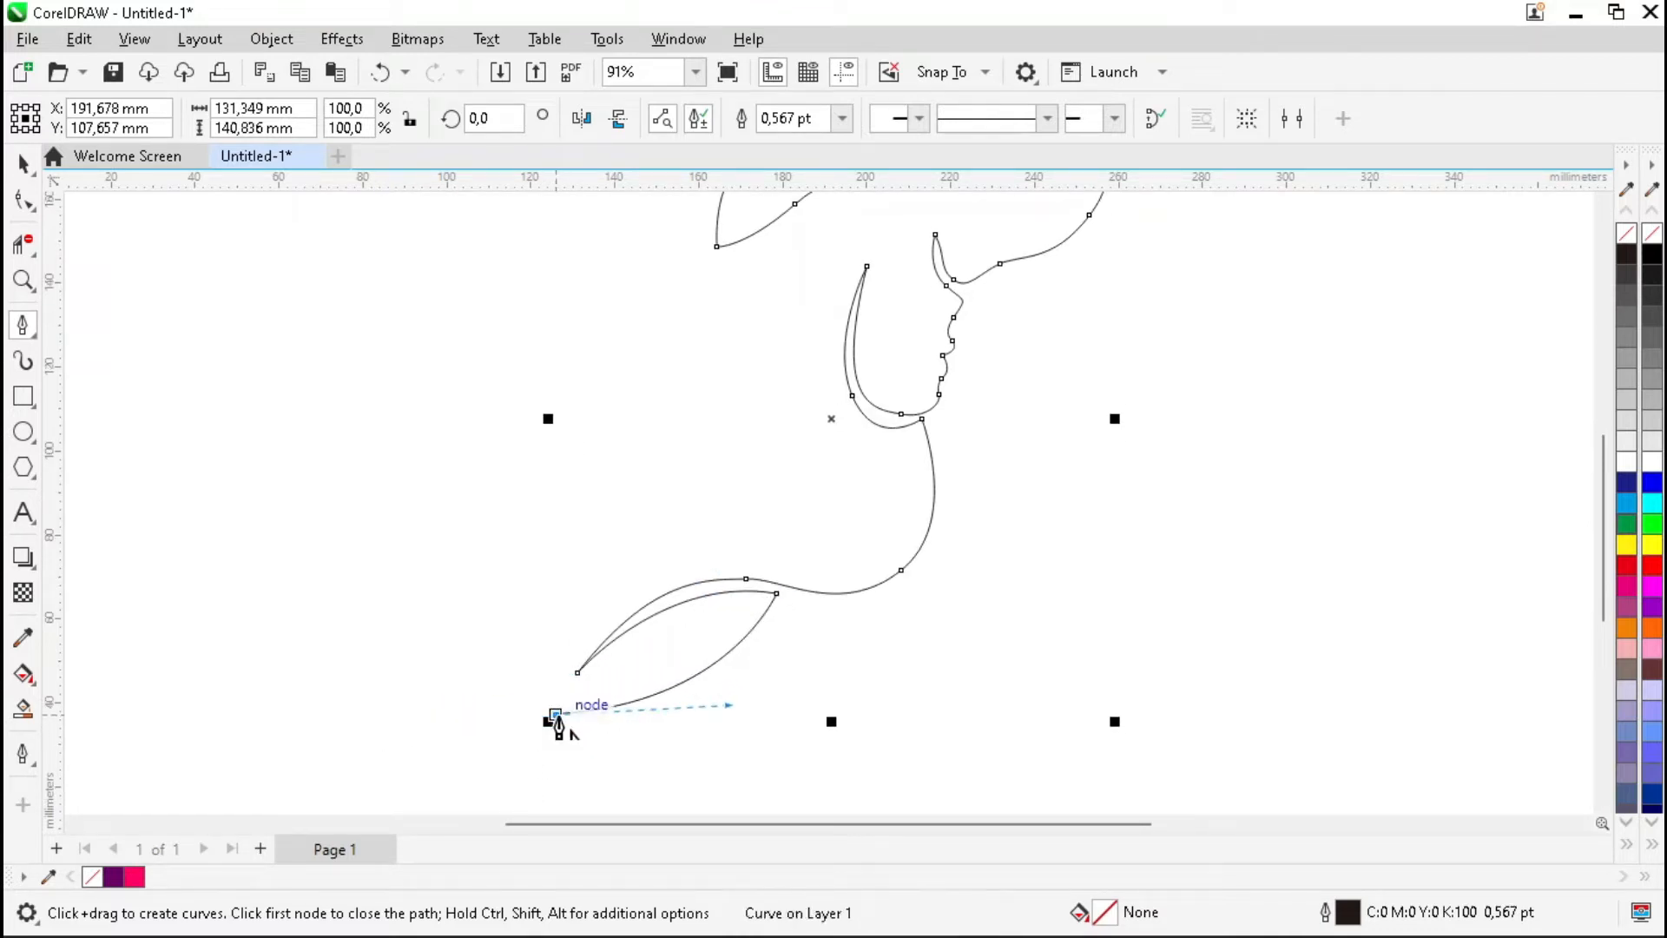
# Step: Draw the outer shoulder line from the lowest corner up and across to a point just below the jaw
pyautogui.scroll(1, 559, 717)
pyautogui.moveTo(615, 613); pyautogui.dragTo(666, 552)
pyautogui.moveTo(769, 549); pyautogui.dragTo(836, 547)
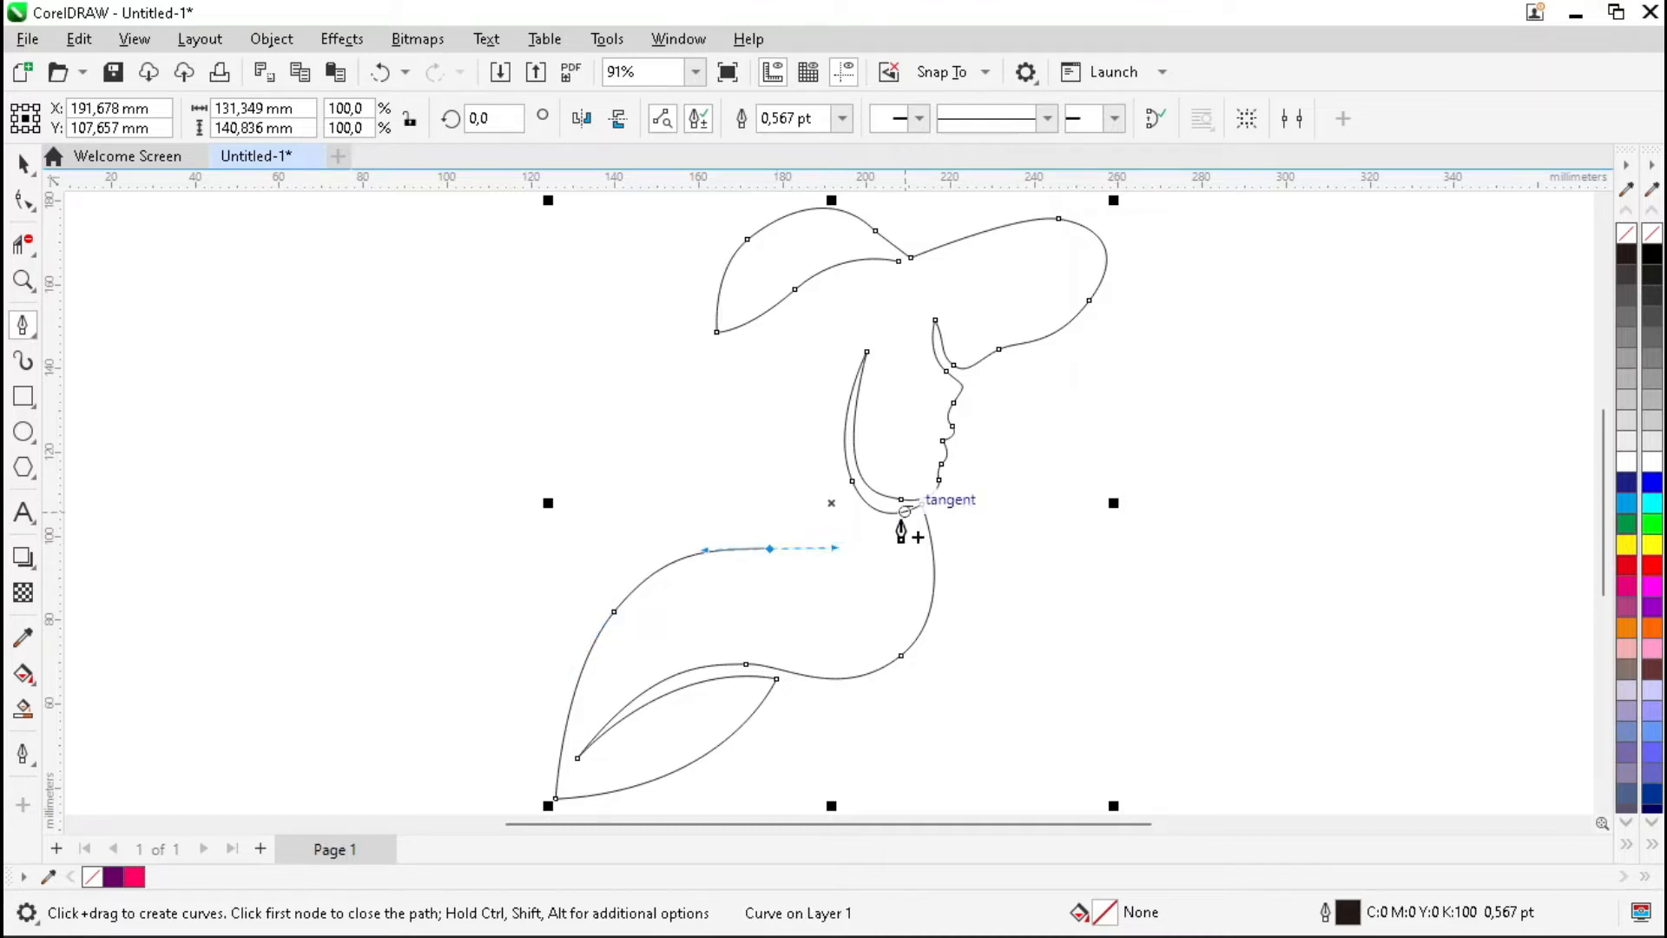
pyautogui.scroll(1, 900, 519)
pyautogui.moveTo(900, 519); pyautogui.dragTo(961, 460)
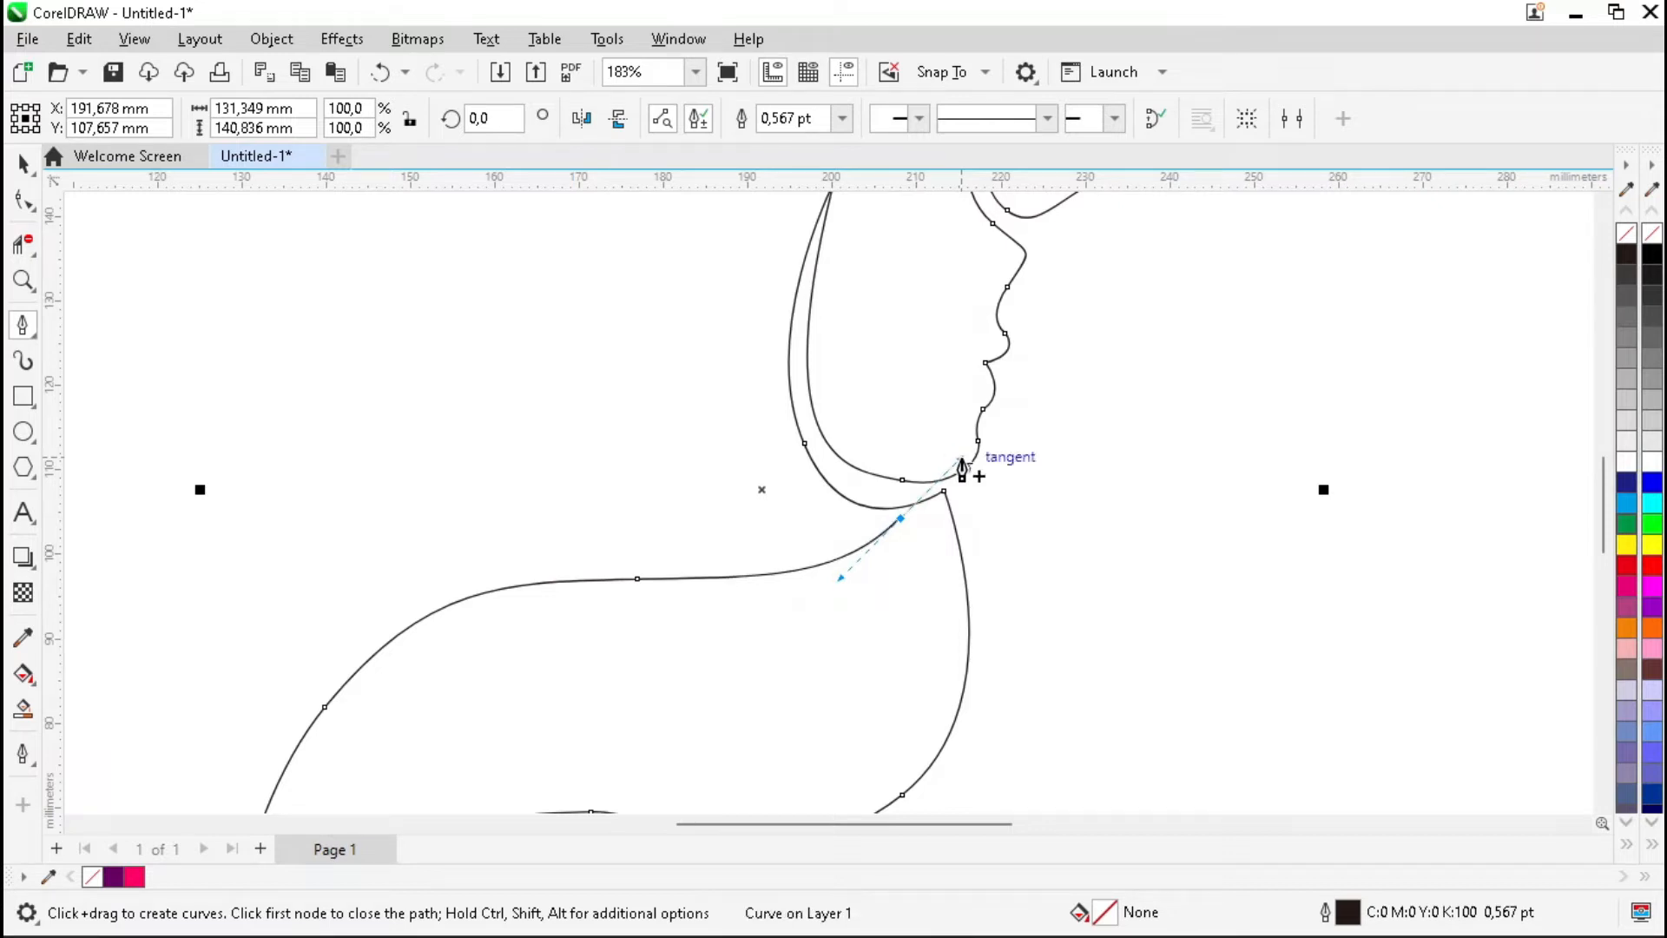
# Step: Run the curve back just above the shoulder line to a corner node at the lower end of the hair
pyautogui.scroll(-2, 900, 519)
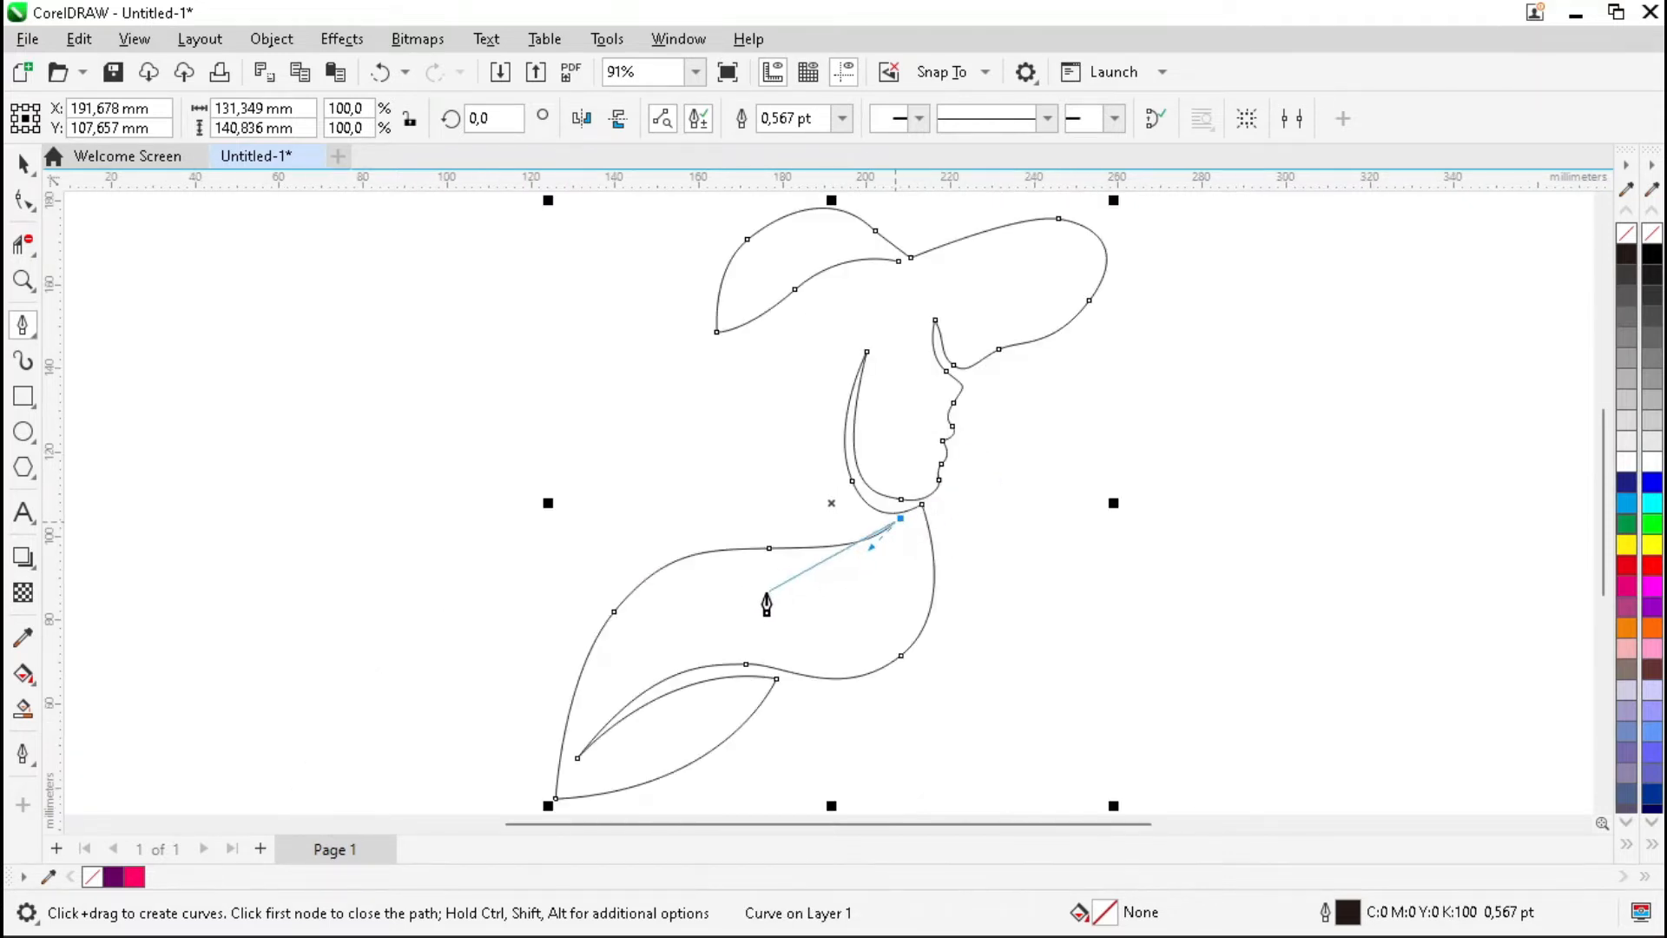
pyautogui.scroll(1, 758, 549)
pyautogui.scroll(1, 759, 539)
pyautogui.moveTo(758, 539); pyautogui.dragTo(536, 518)
pyautogui.scroll(-2, 535, 518)
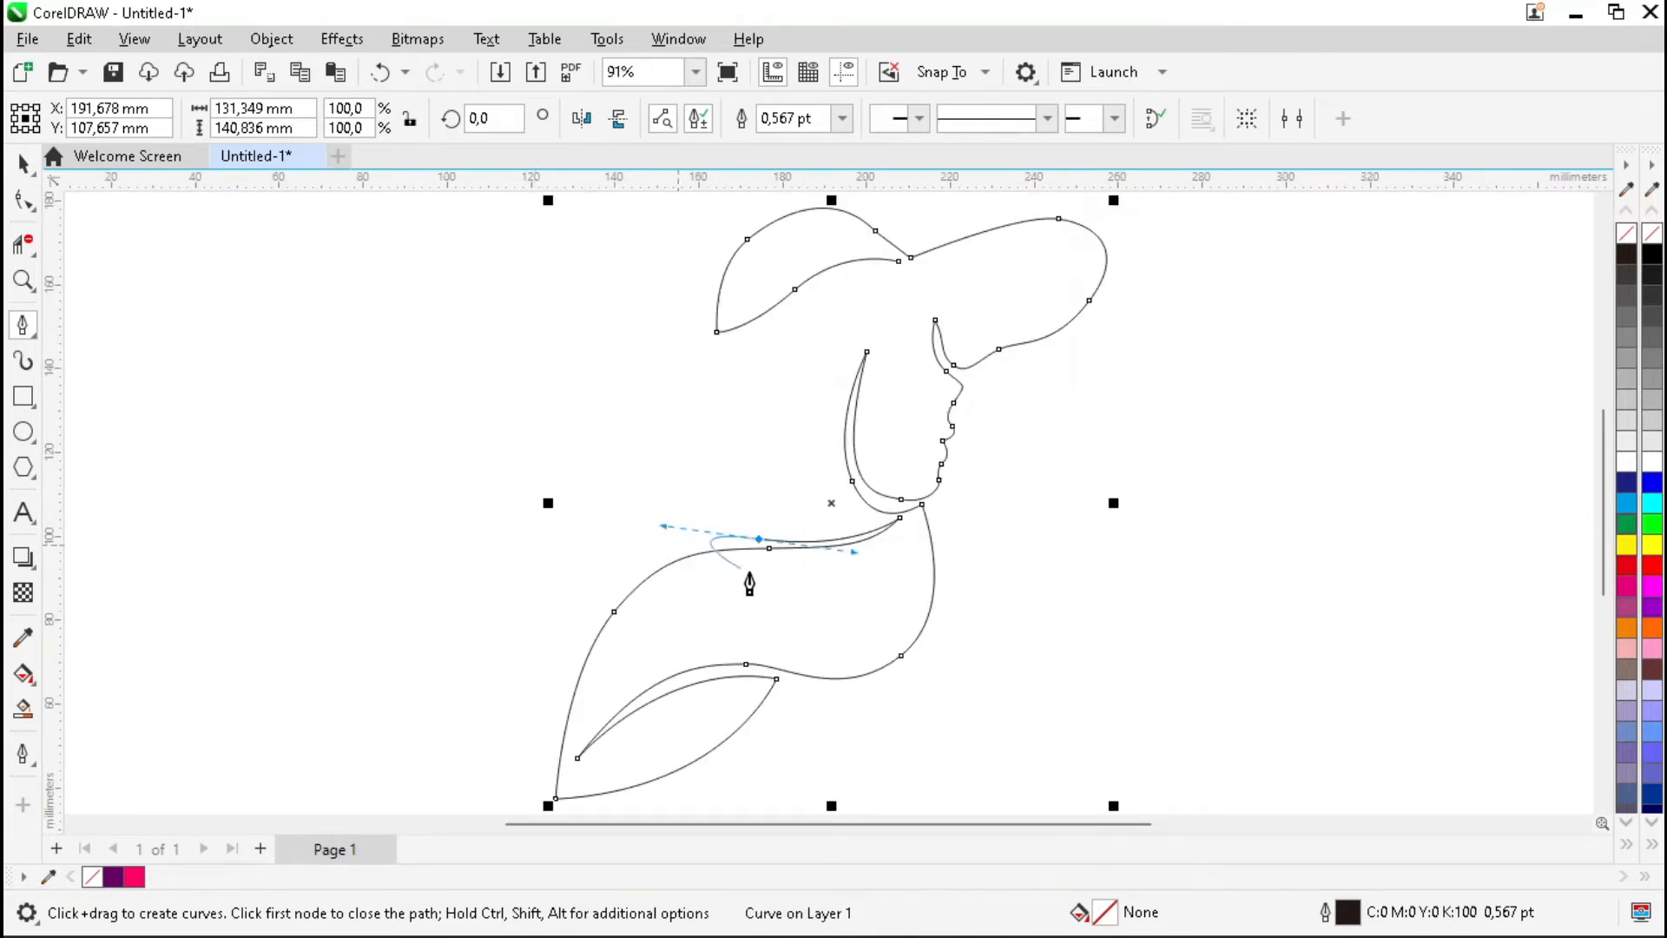
pyautogui.moveTo(683, 560); pyautogui.dragTo(611, 582)
pyautogui.scroll(2, 678, 560)
pyautogui.scroll(-2, 680, 560)
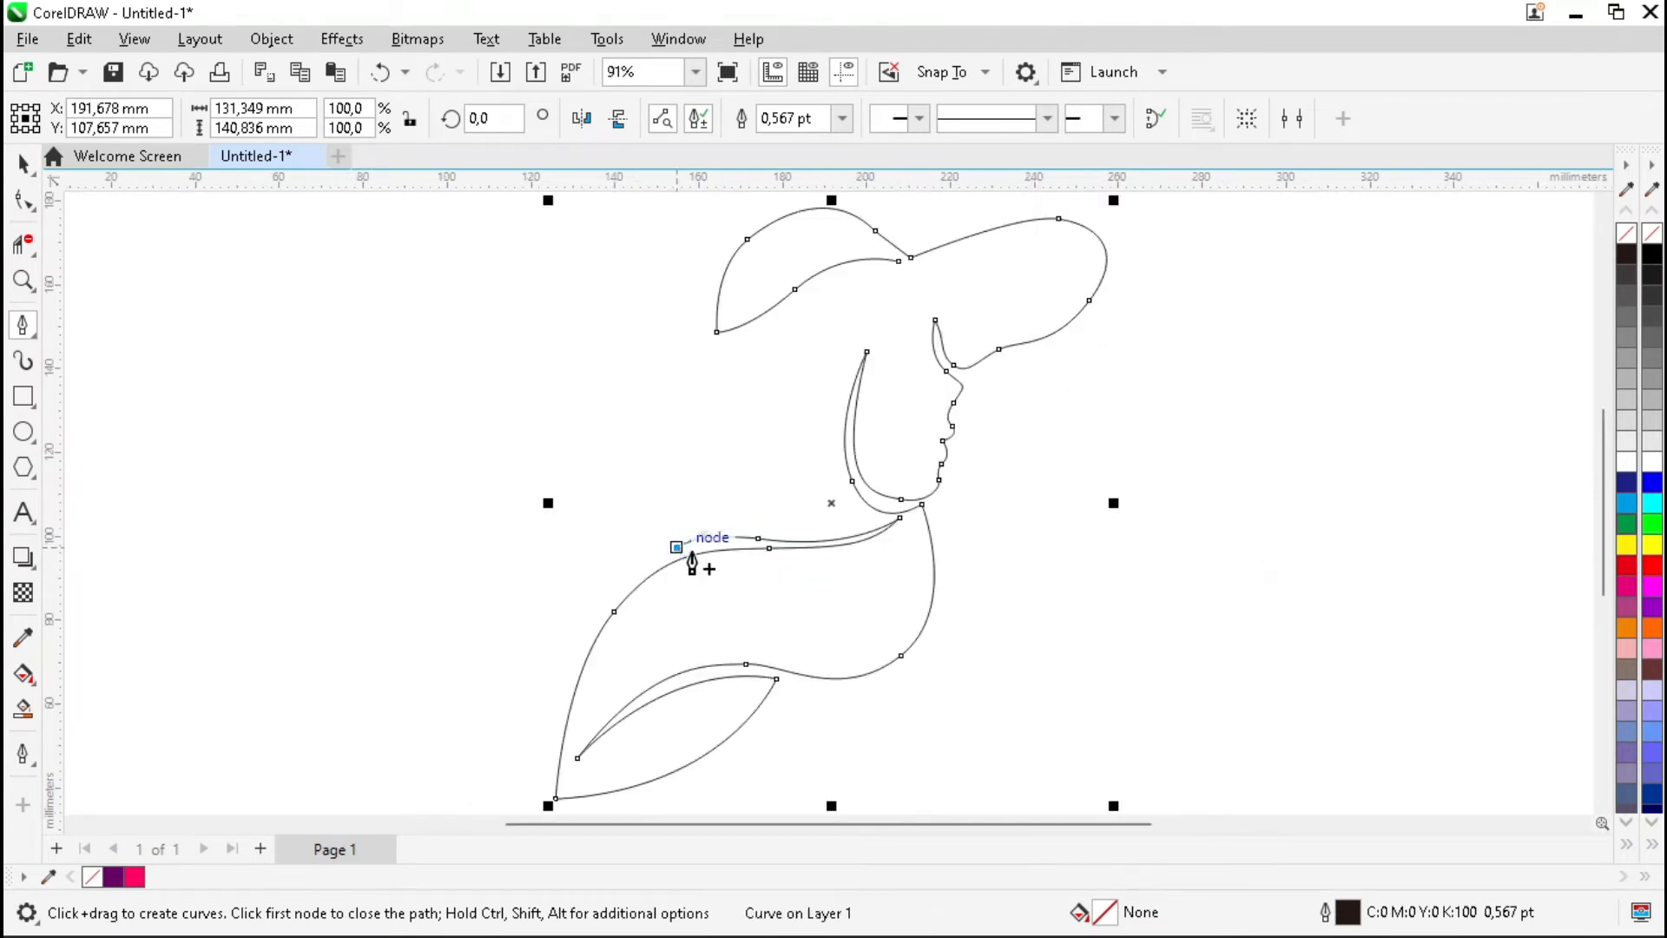
# Step: Draw a thin hair strand up to a point below the hat and back down beside itself
pyautogui.moveTo(701, 480); pyautogui.dragTo(720, 361)
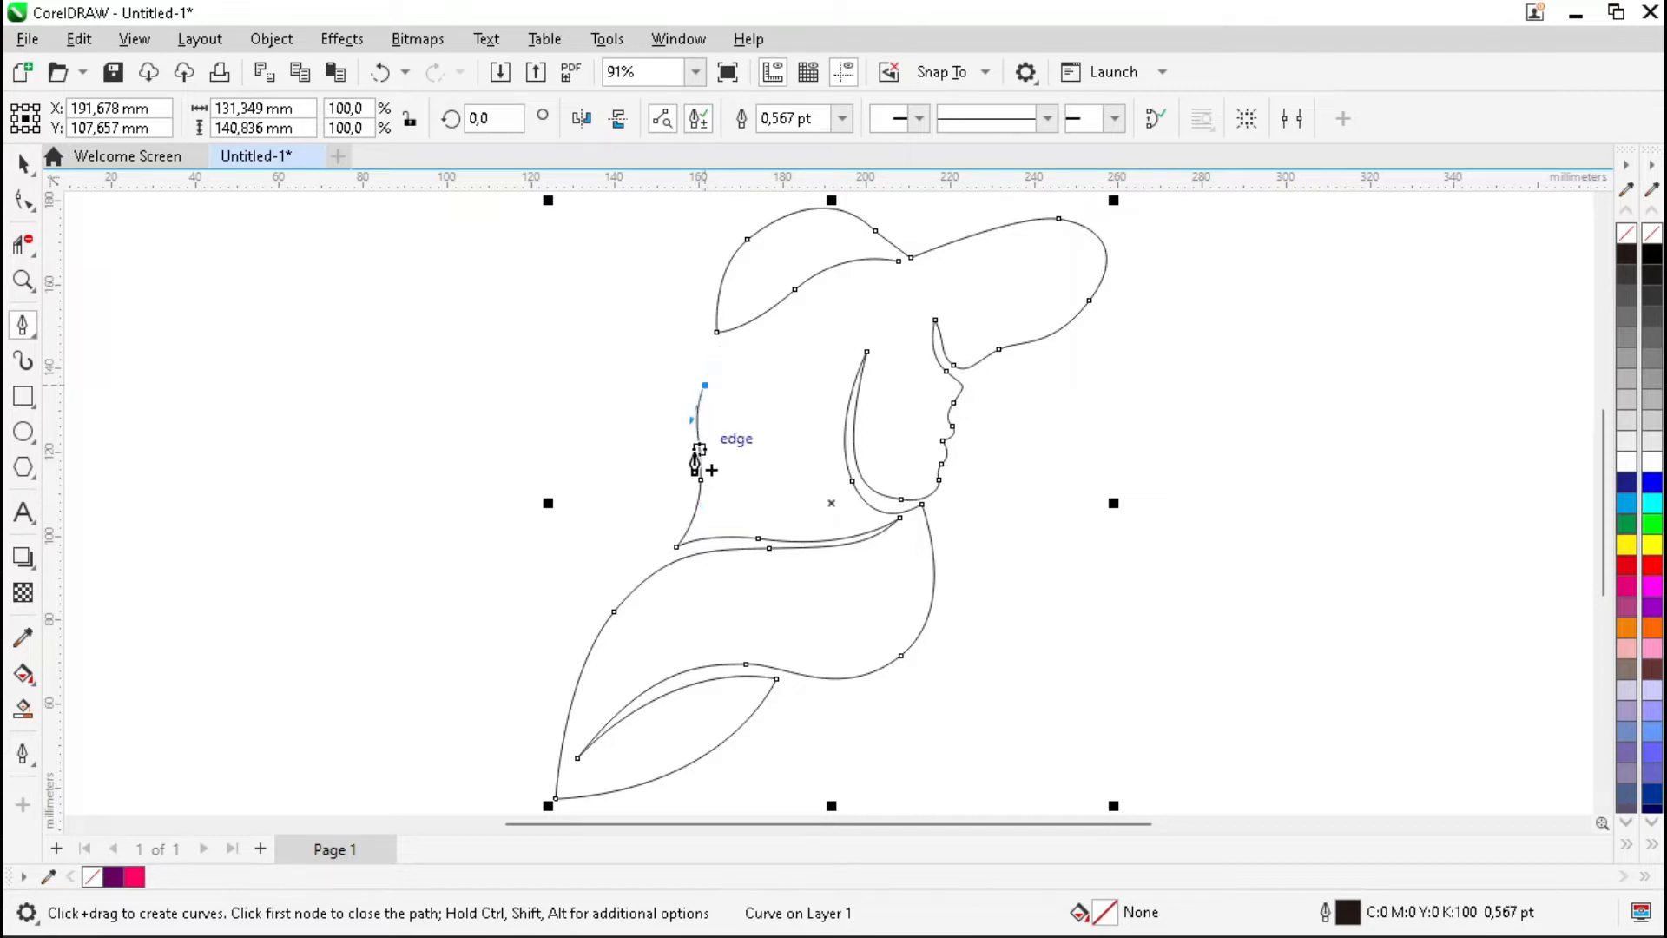
pyautogui.moveTo(692, 466); pyautogui.dragTo(697, 506)
pyautogui.click(677, 527)
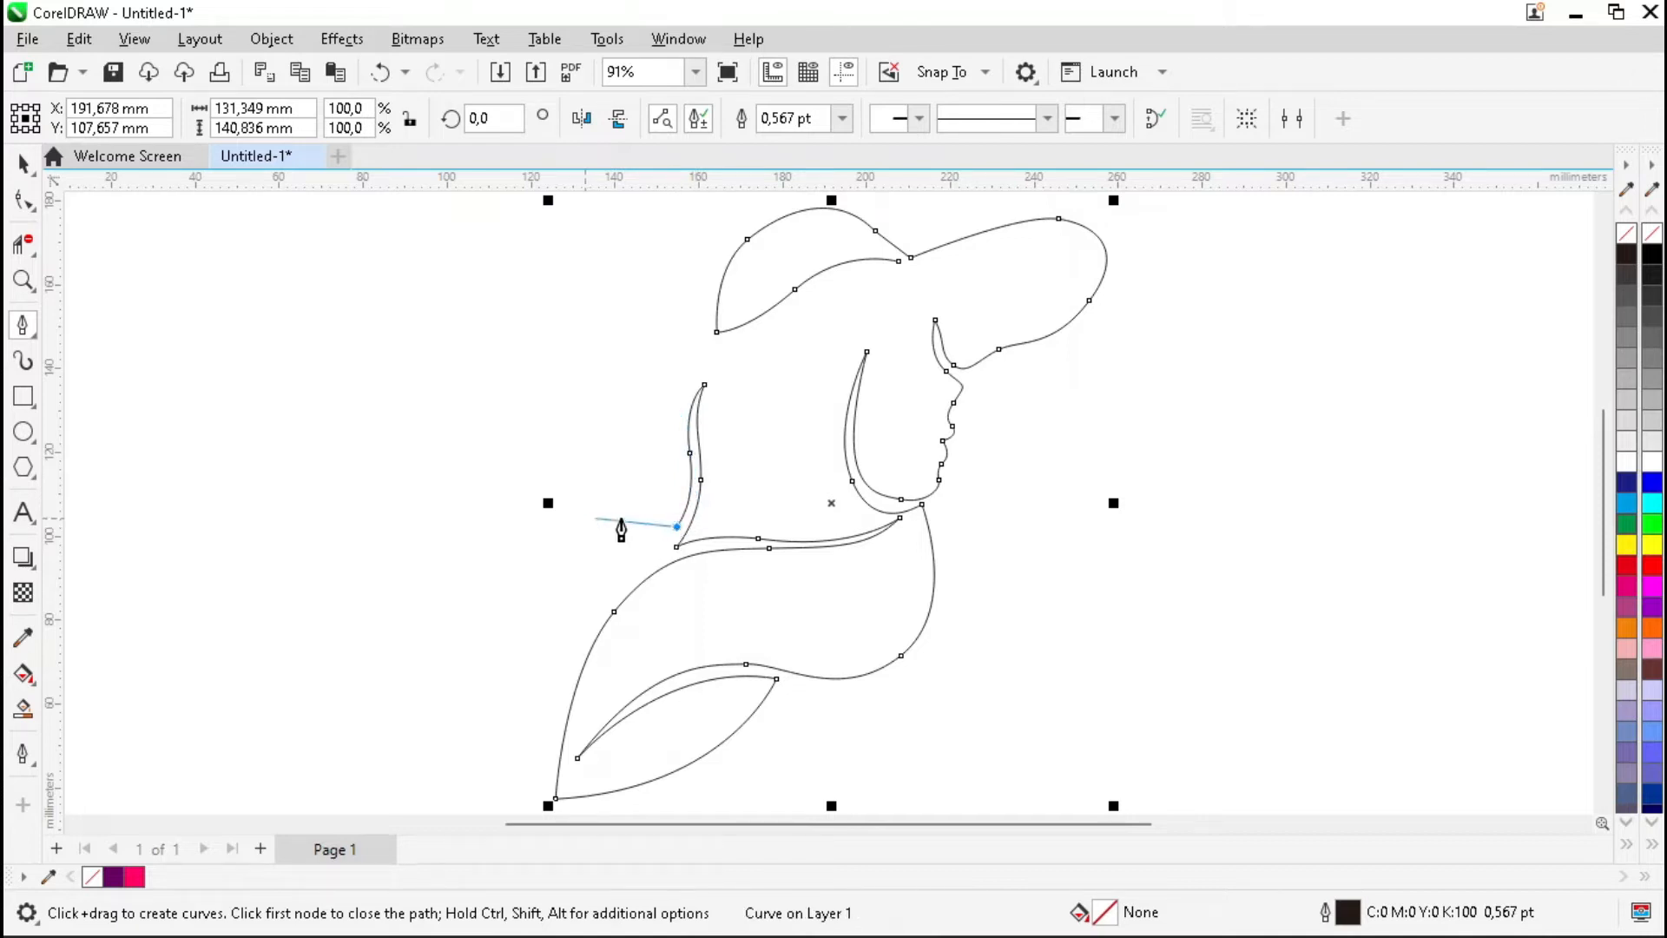
# Step: Outline the rounded back of the hair and continue along the hat brim's lower edge toward its front
pyautogui.moveTo(609, 443); pyautogui.dragTo(614, 389)
pyautogui.moveTo(761, 364); pyautogui.dragTo(807, 359)
pyautogui.moveTo(968, 288); pyautogui.dragTo(1033, 249)
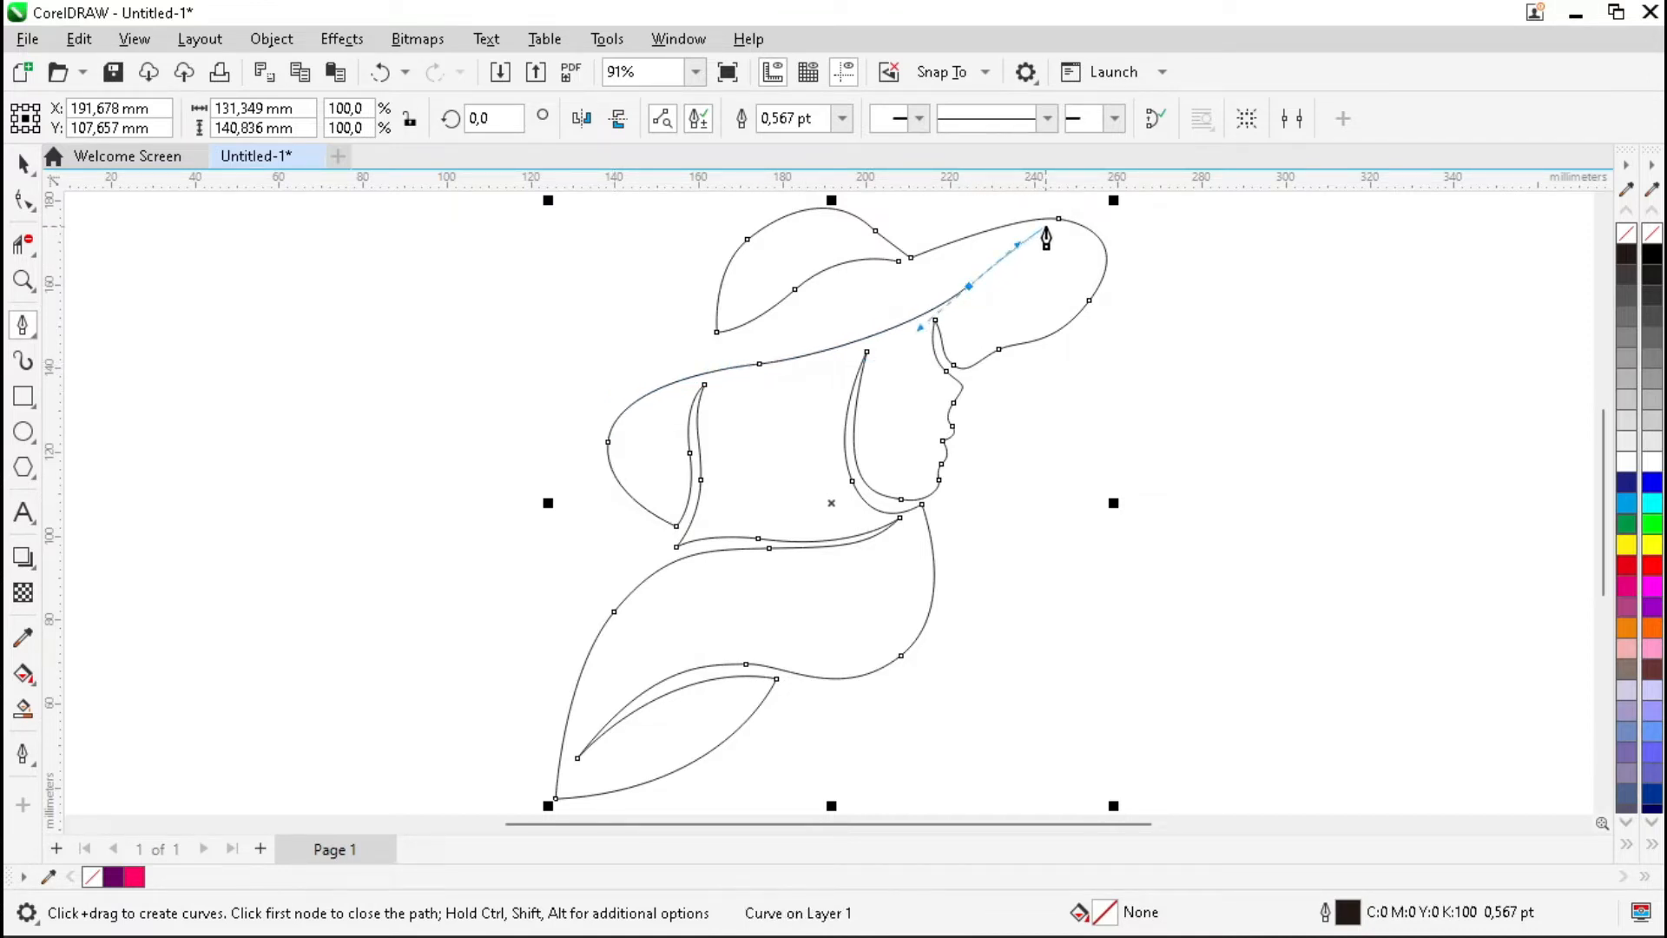
# Step: Bring the curve back from the brim's front point just above its lower edge to a corner at the back of the hat
pyautogui.scroll(3, 953, 287)
pyautogui.scroll(1, 954, 295)
pyautogui.click(953, 295)
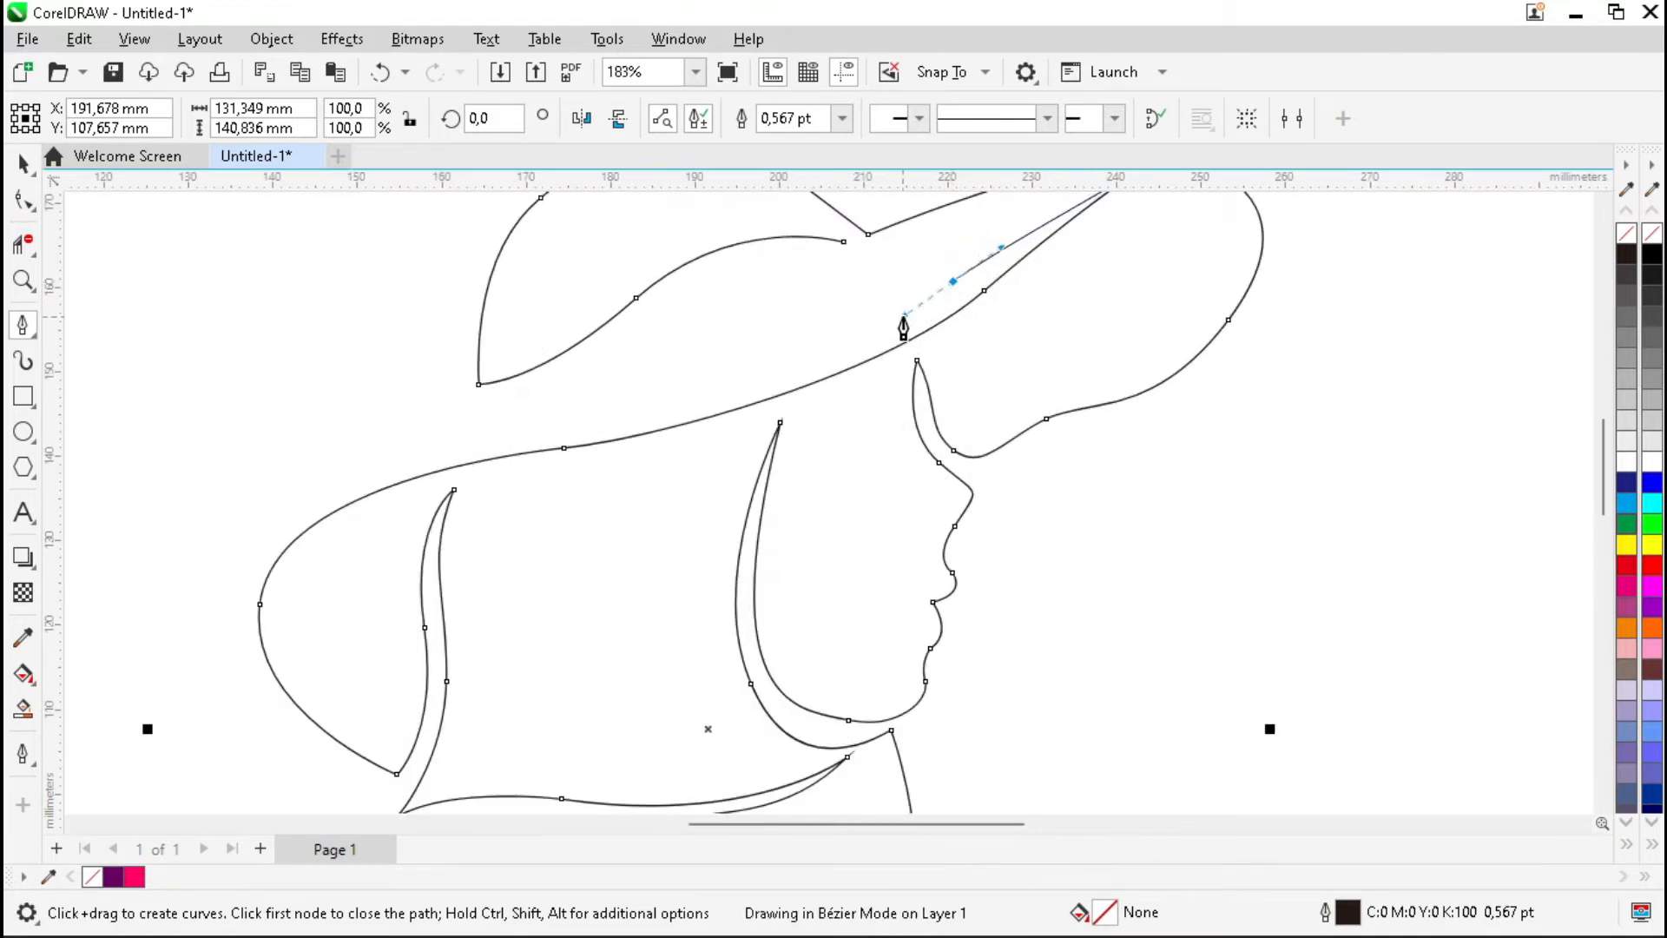
pyautogui.moveTo(580, 429); pyautogui.dragTo(441, 458)
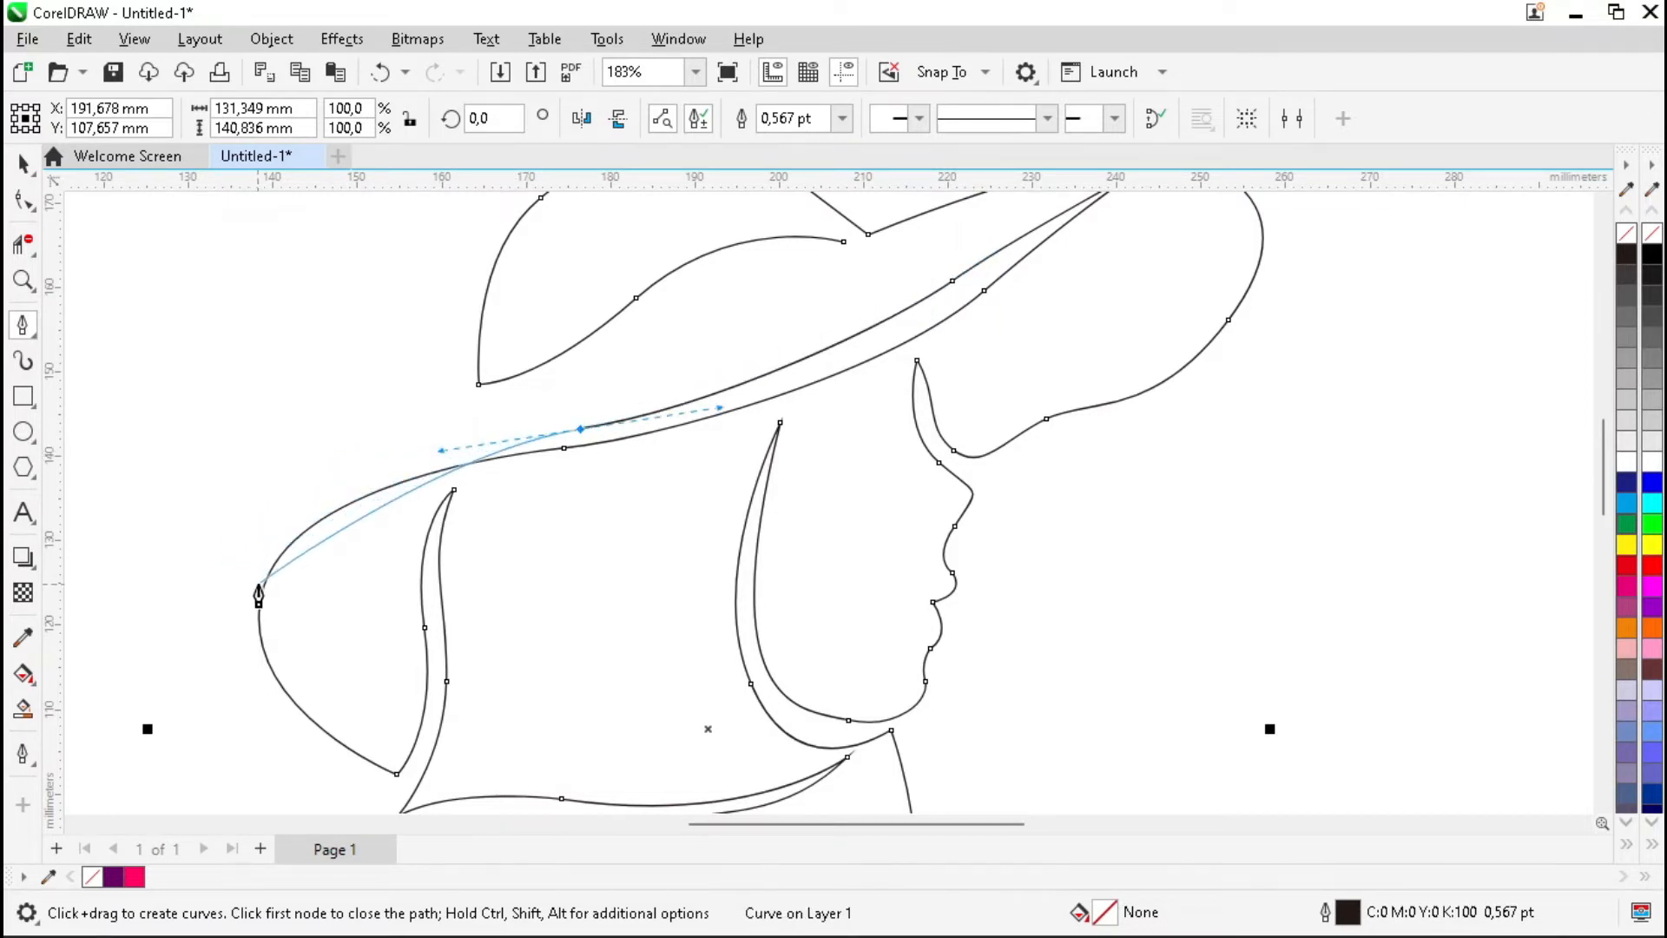
pyautogui.press('F4')
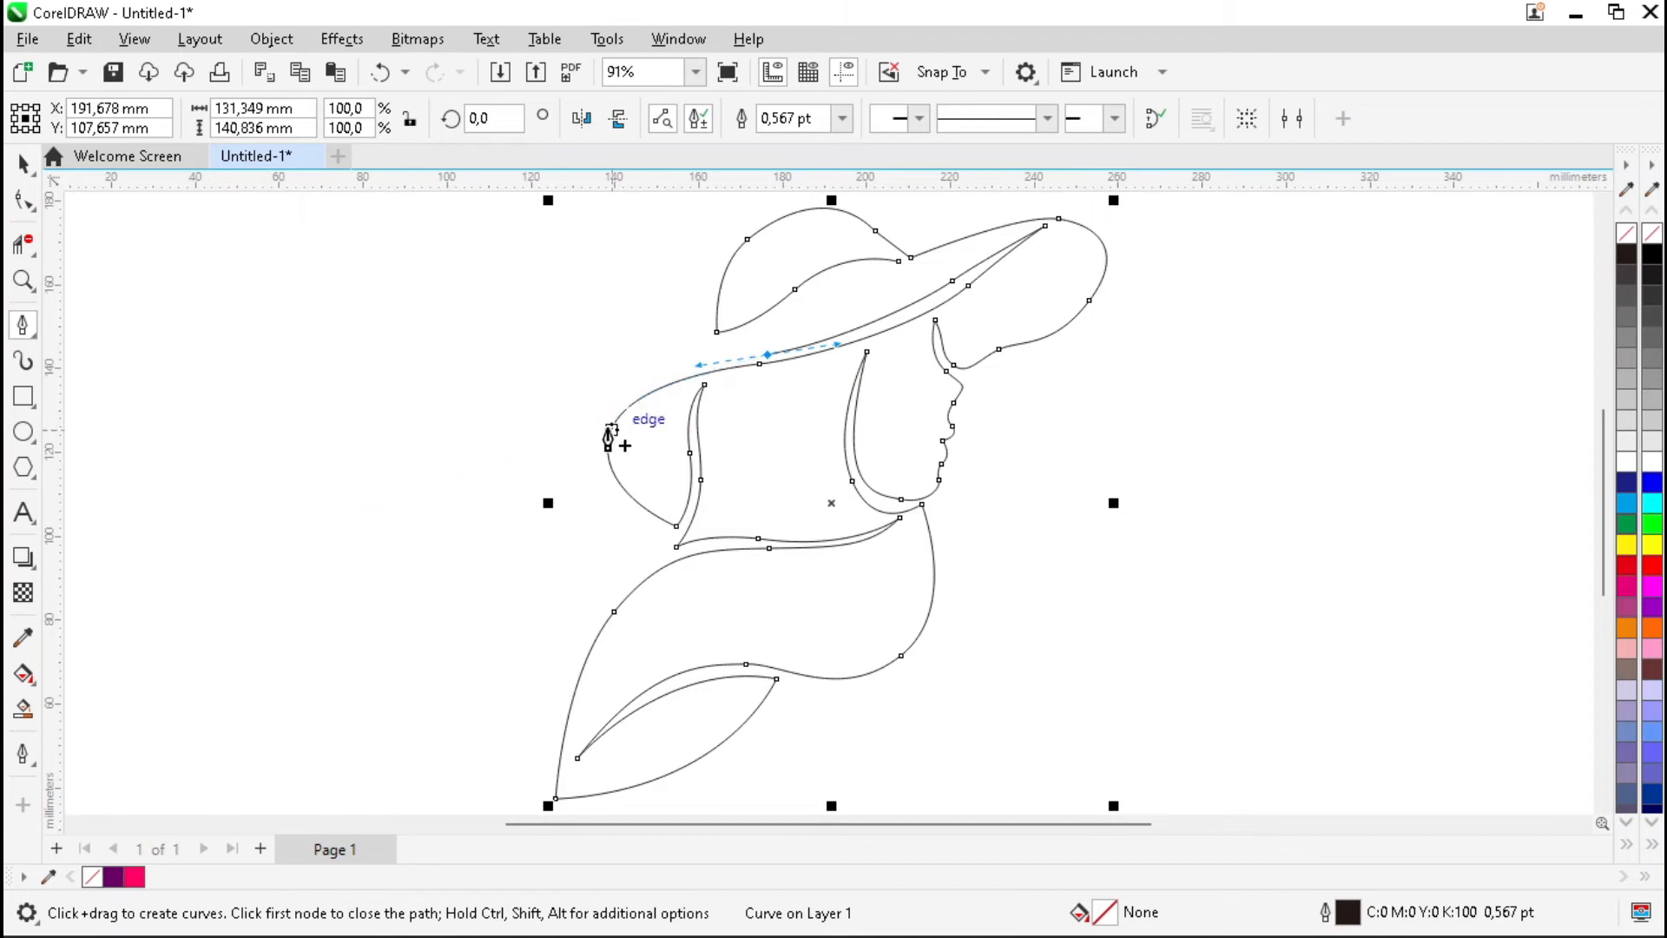
pyautogui.scroll(4, 610, 434)
pyautogui.moveTo(608, 428); pyautogui.dragTo(558, 568)
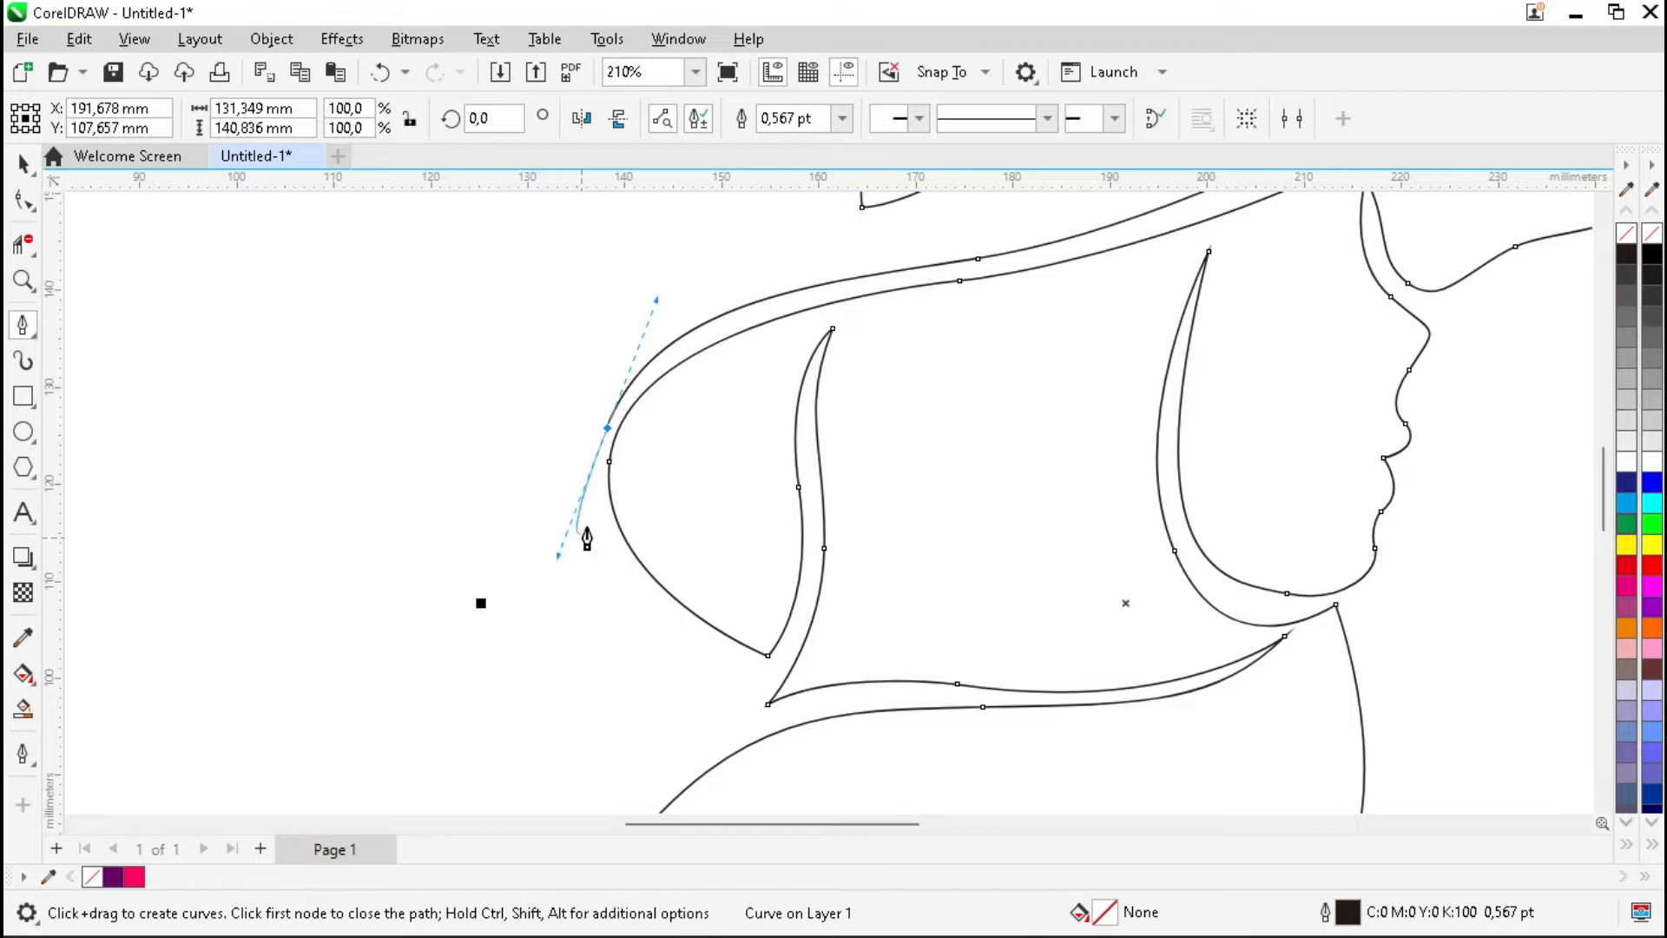
pyautogui.scroll(-4, 606, 432)
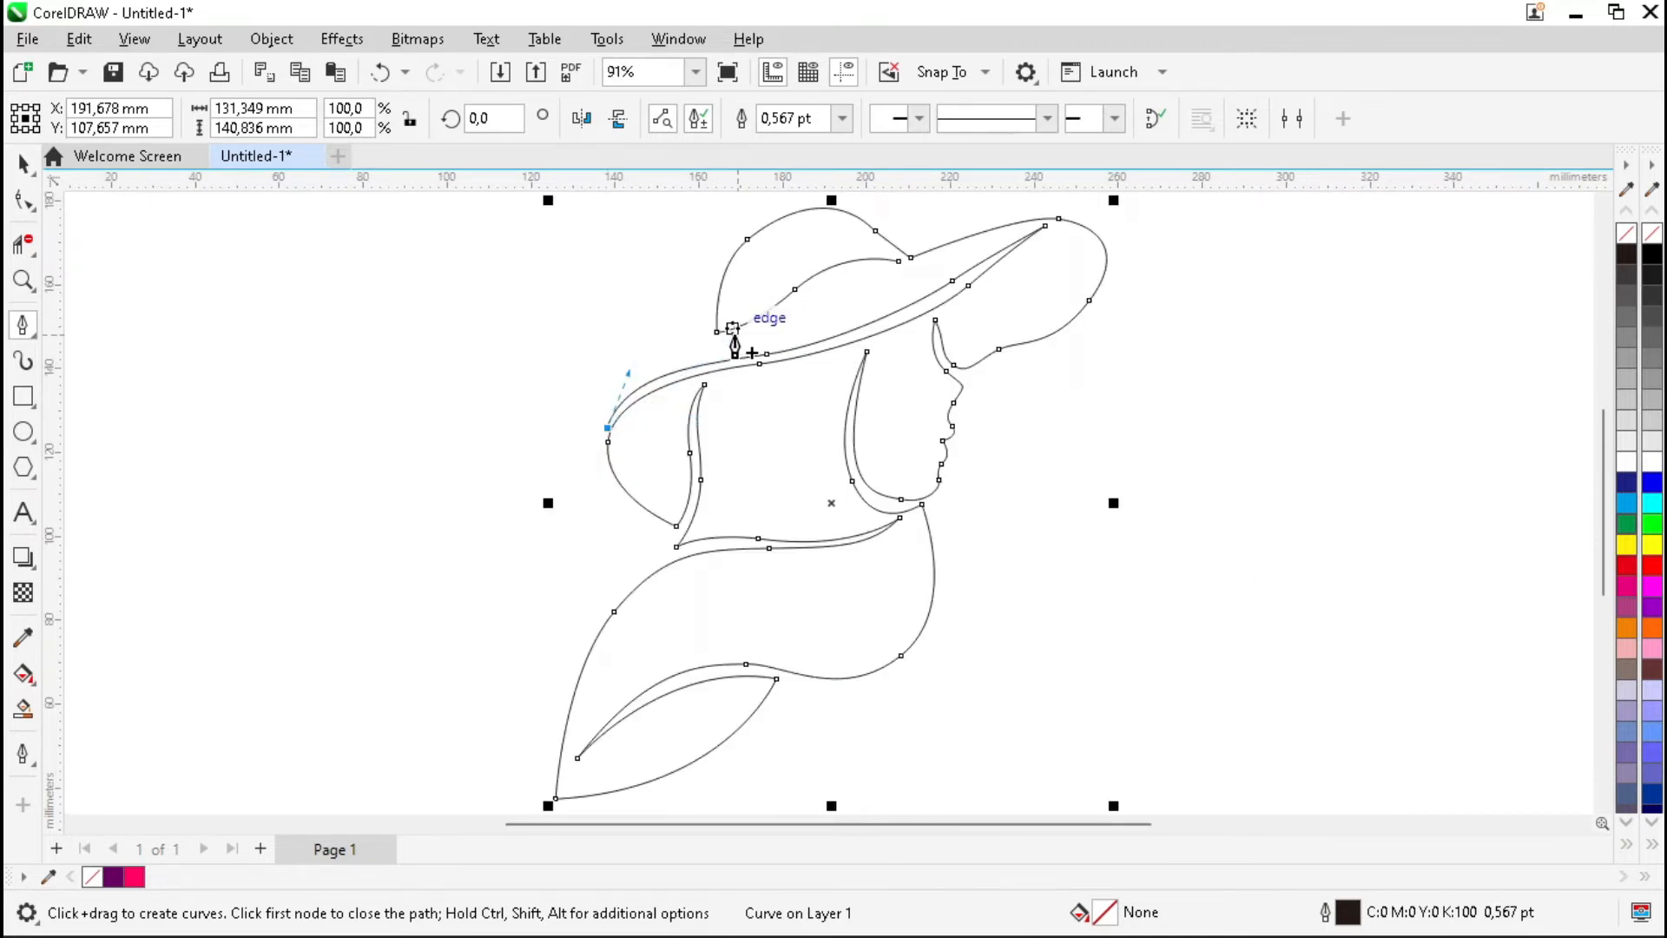
# Step: Draw the brim's upper edge beneath the hat crown and close the path at its first node
pyautogui.scroll(4, 716, 352)
pyautogui.moveTo(716, 349); pyautogui.dragTo(806, 333)
pyautogui.moveTo(922, 301); pyautogui.dragTo(941, 304)
pyautogui.scroll(-4, 941, 306)
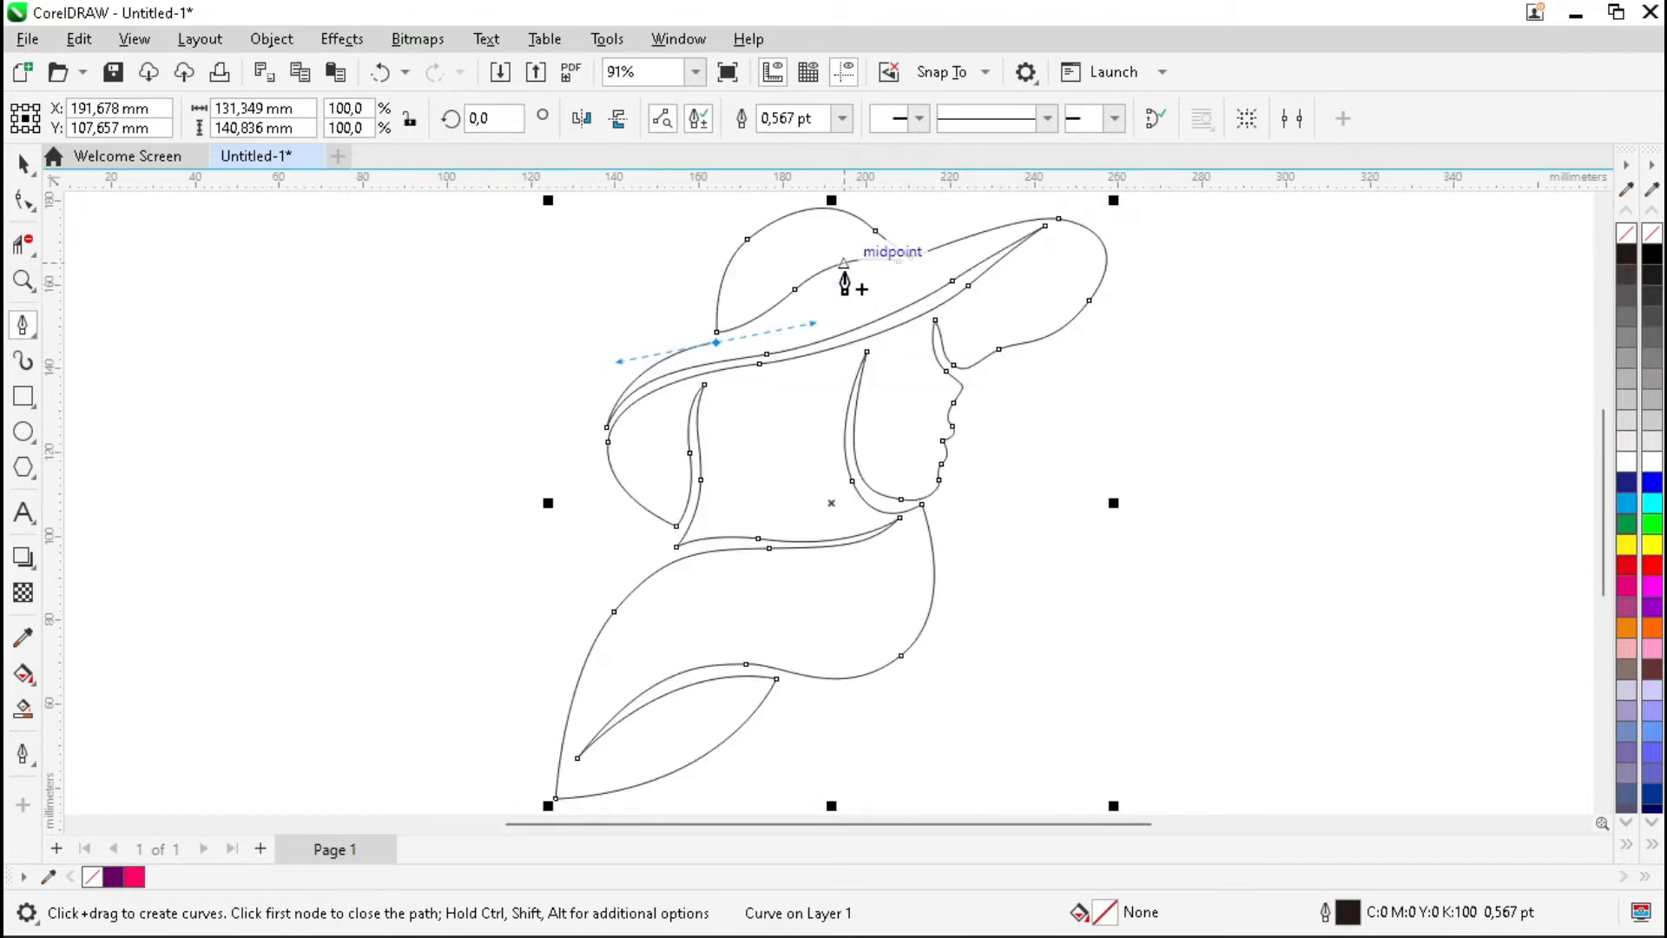
pyautogui.click(900, 263)
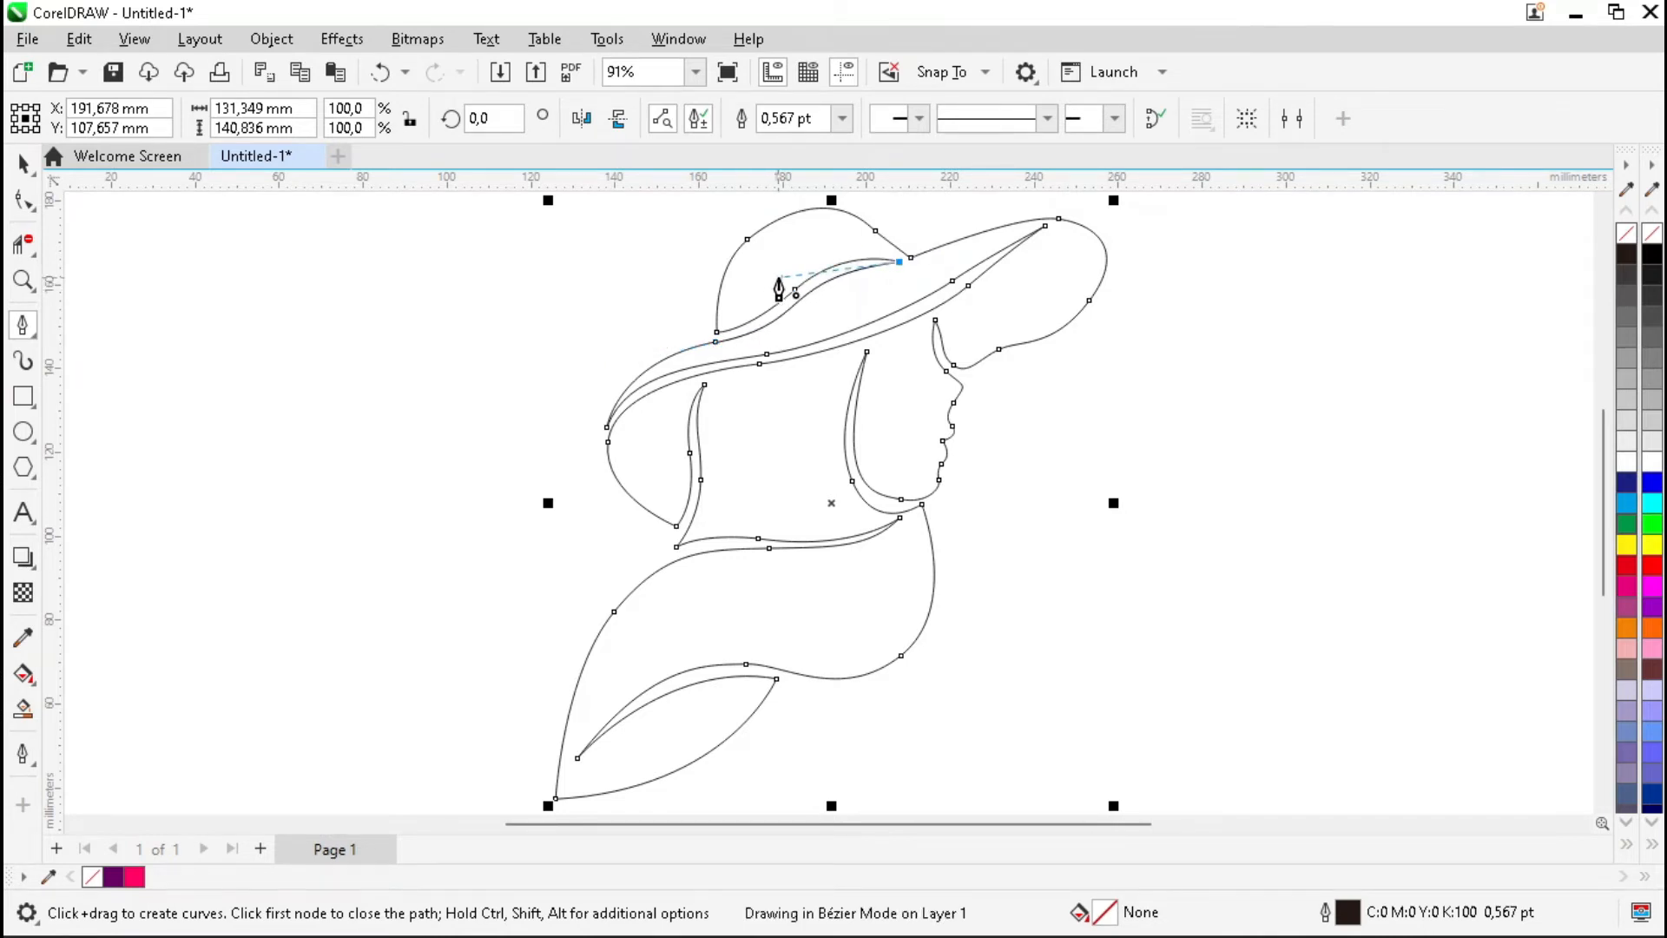
pyautogui.scroll(3, 768, 261)
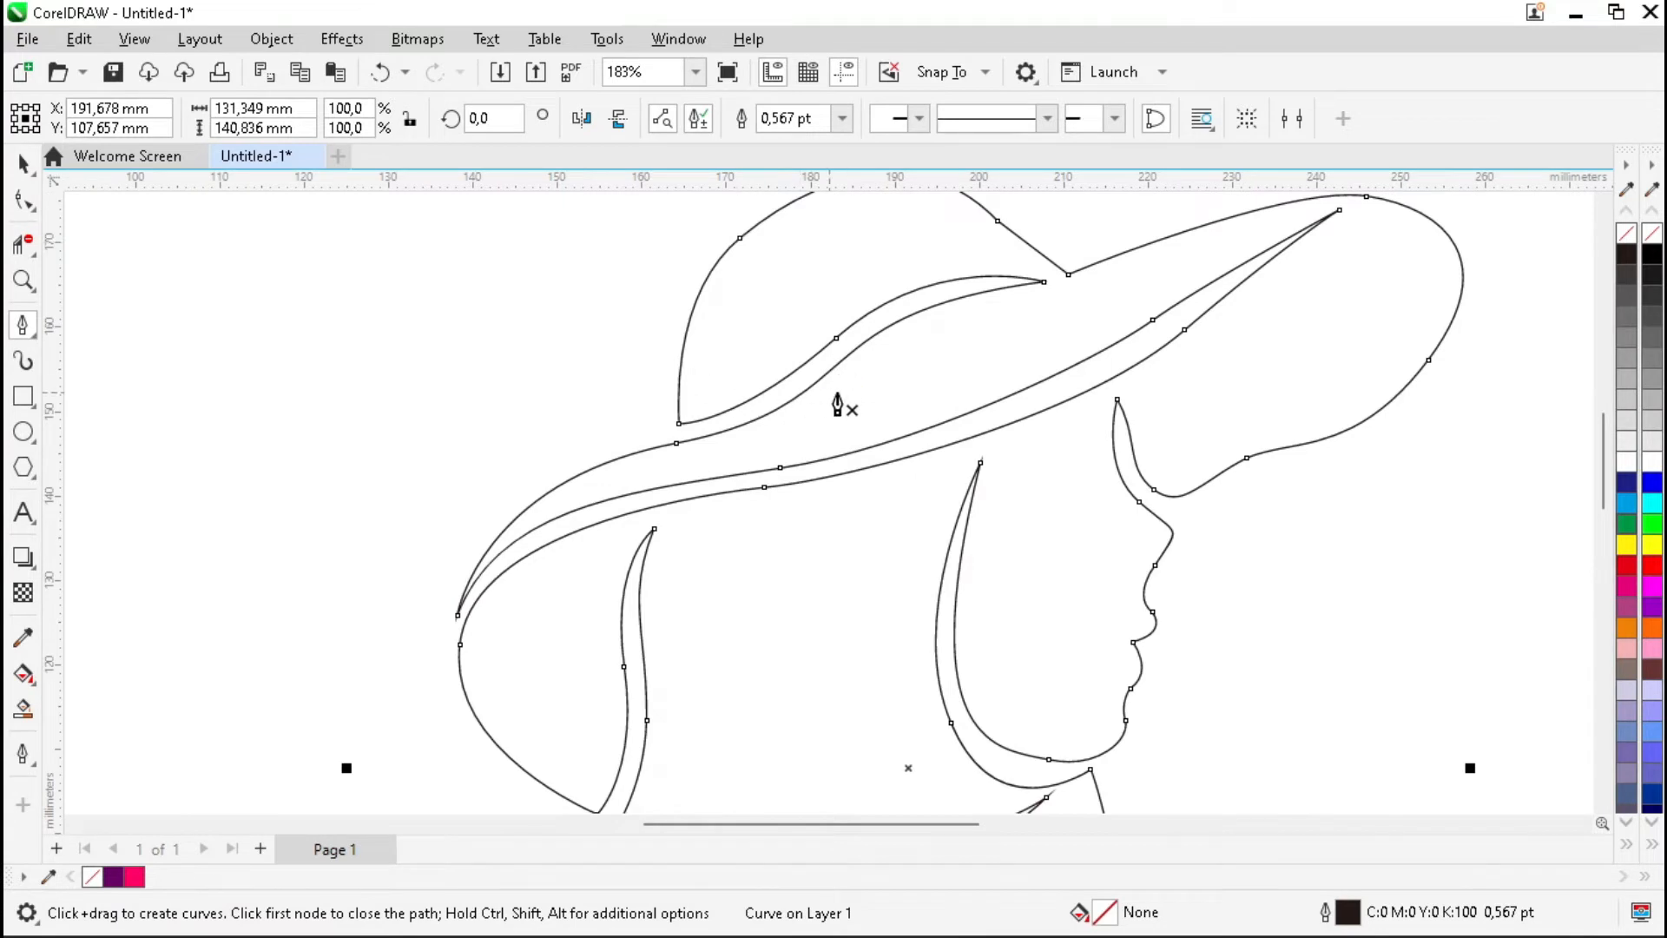
pyautogui.scroll(-3, 914, 415)
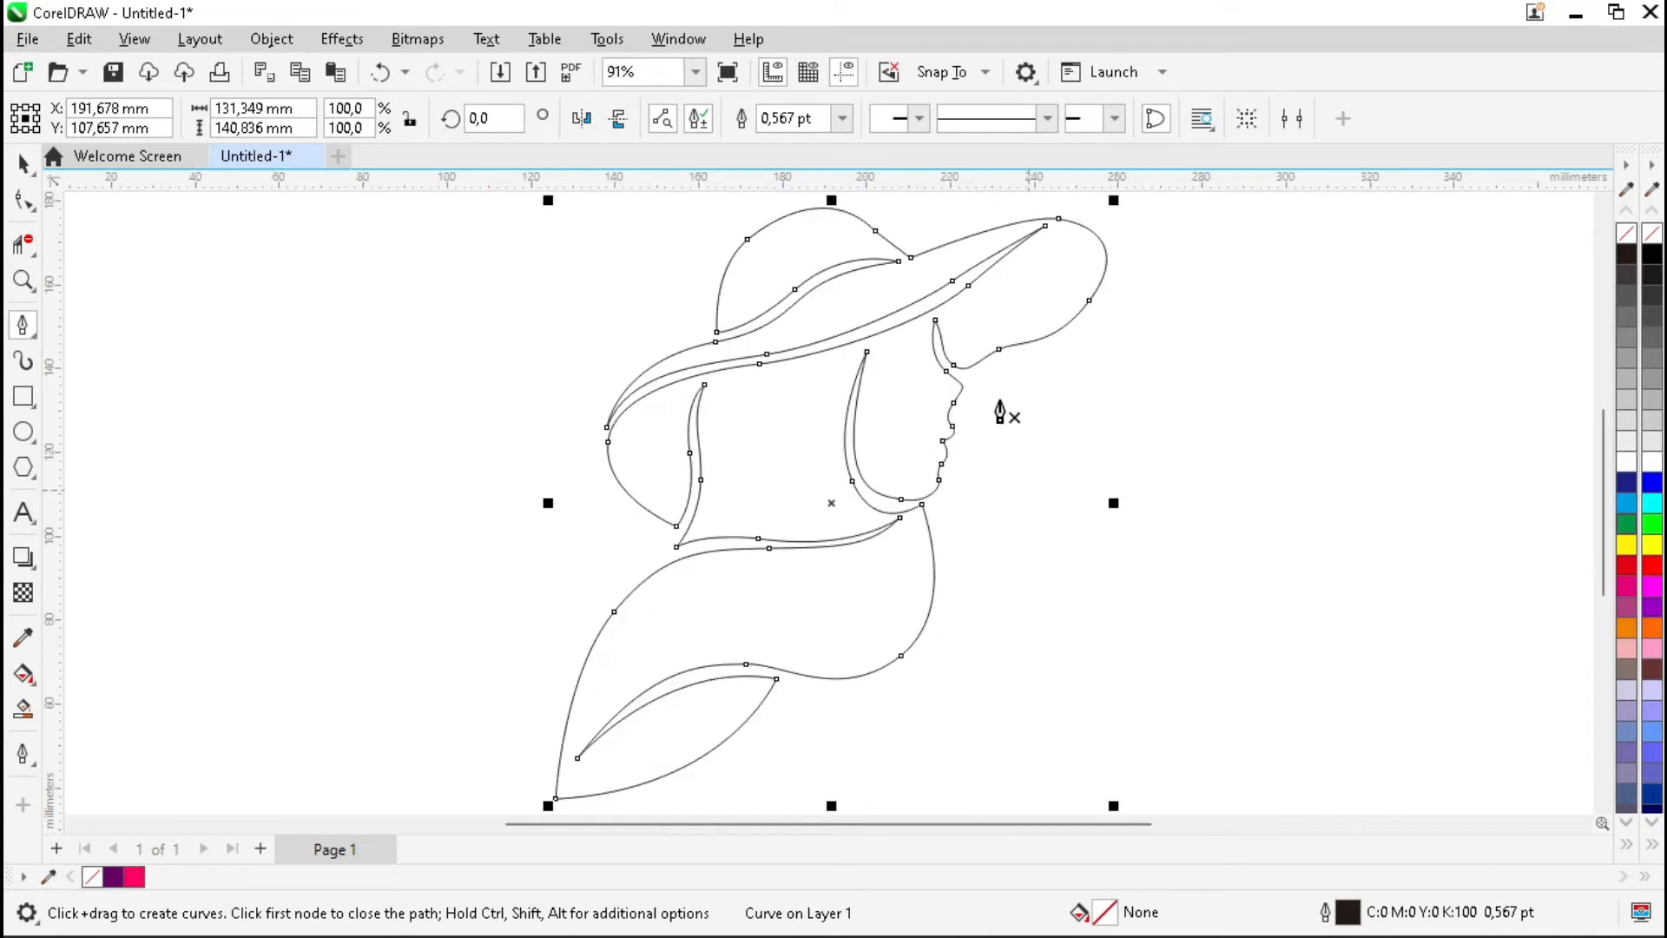
# Step: Draw the upper edge of an eyebrow, about 8 mm wide, just below the hat brim in front of the hair strand
pyautogui.click(883, 347)
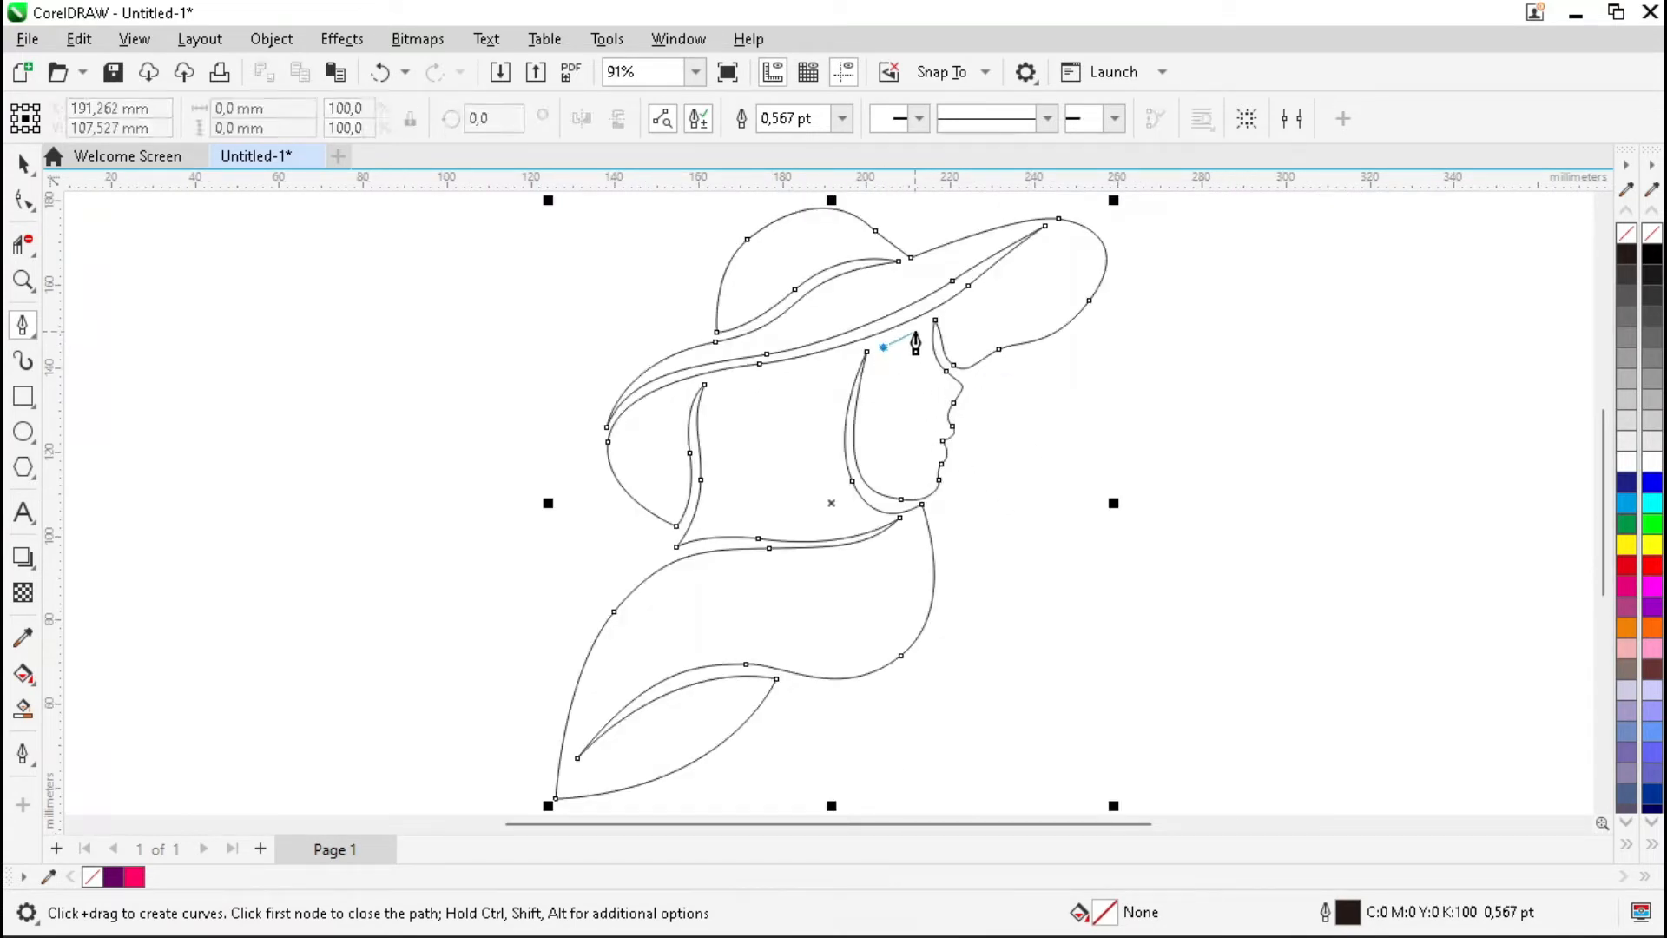
pyautogui.moveTo(915, 332); pyautogui.dragTo(940, 333)
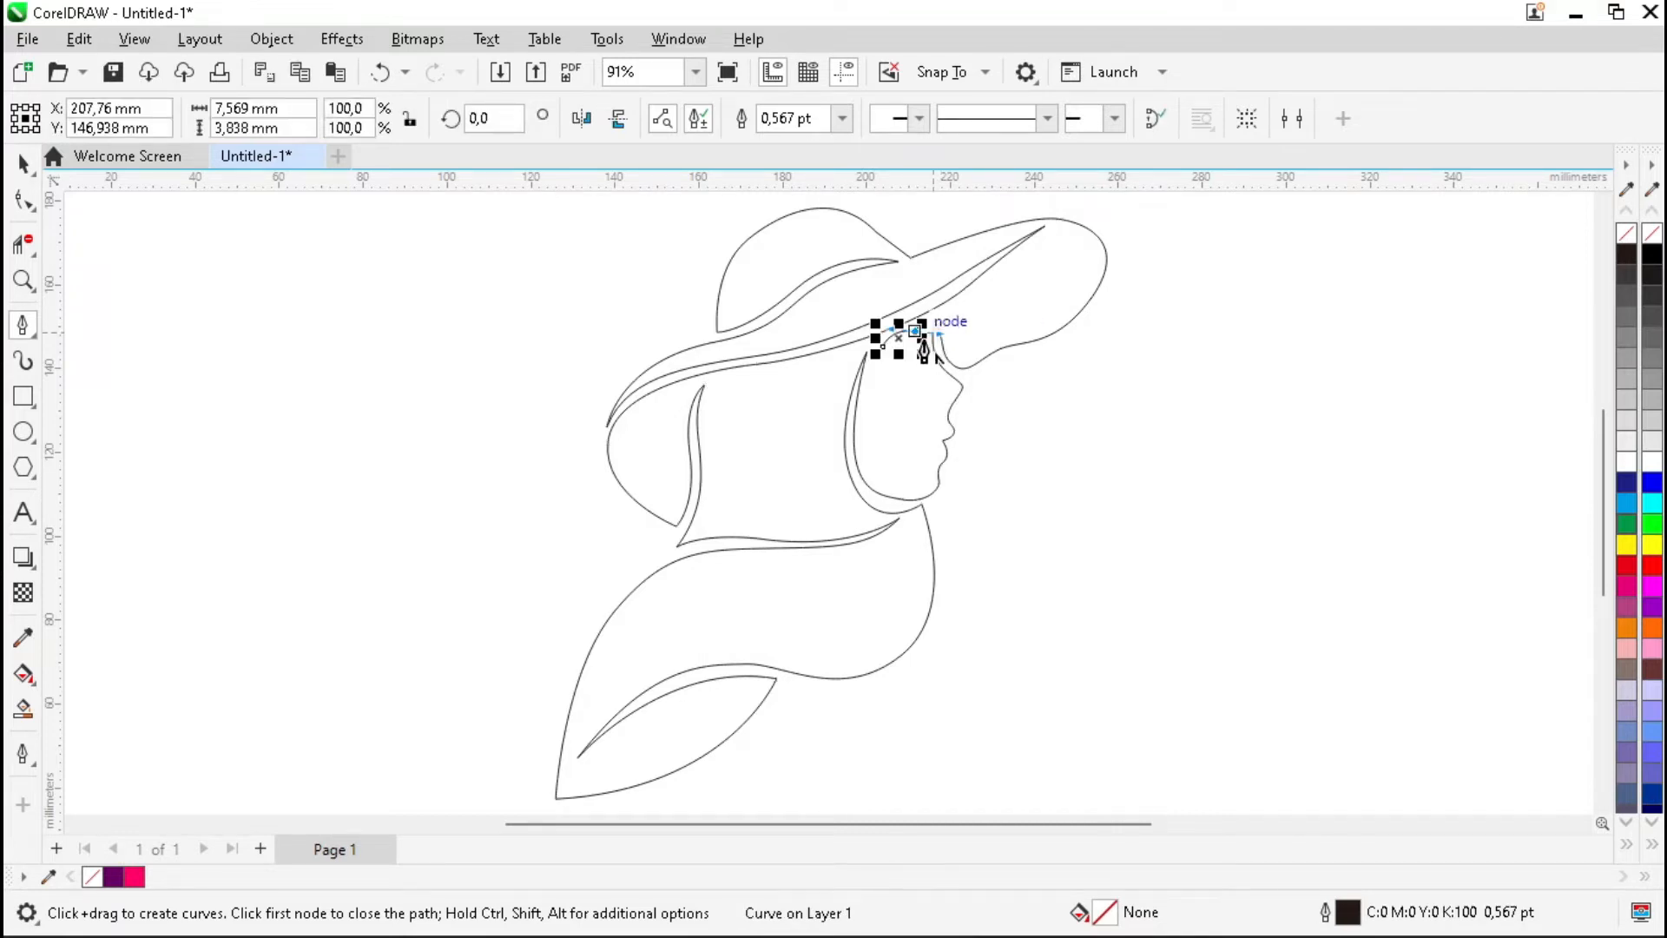
pyautogui.scroll(4, 916, 345)
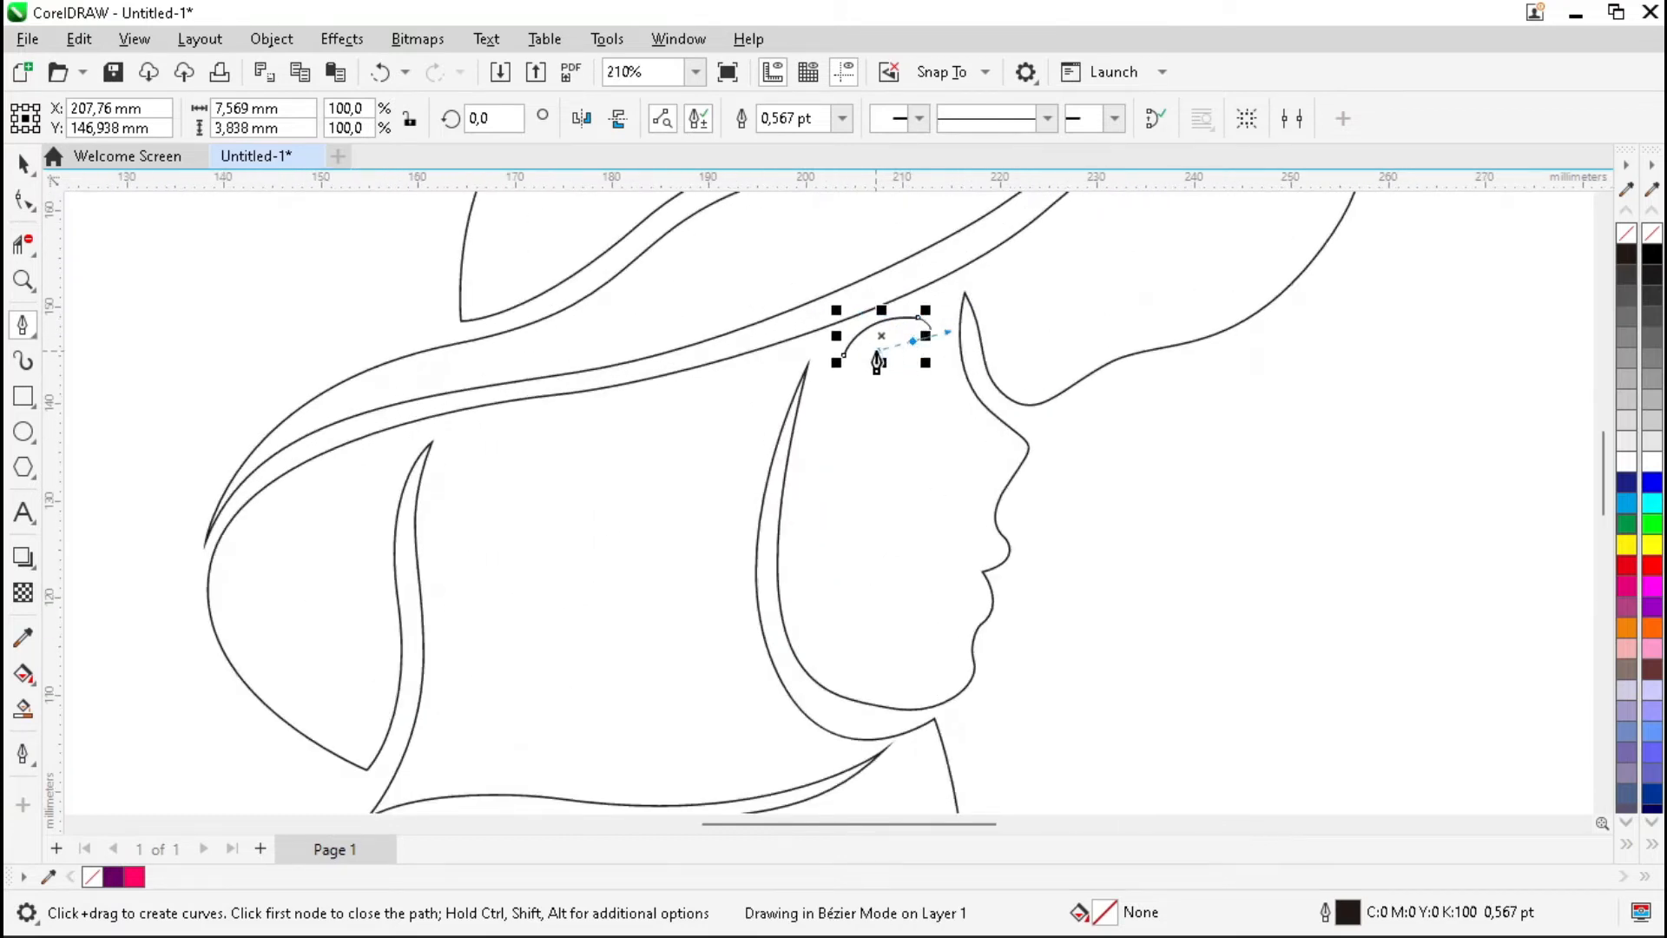
pyautogui.moveTo(913, 341); pyautogui.dragTo(881, 337)
pyautogui.scroll(2, 869, 350)
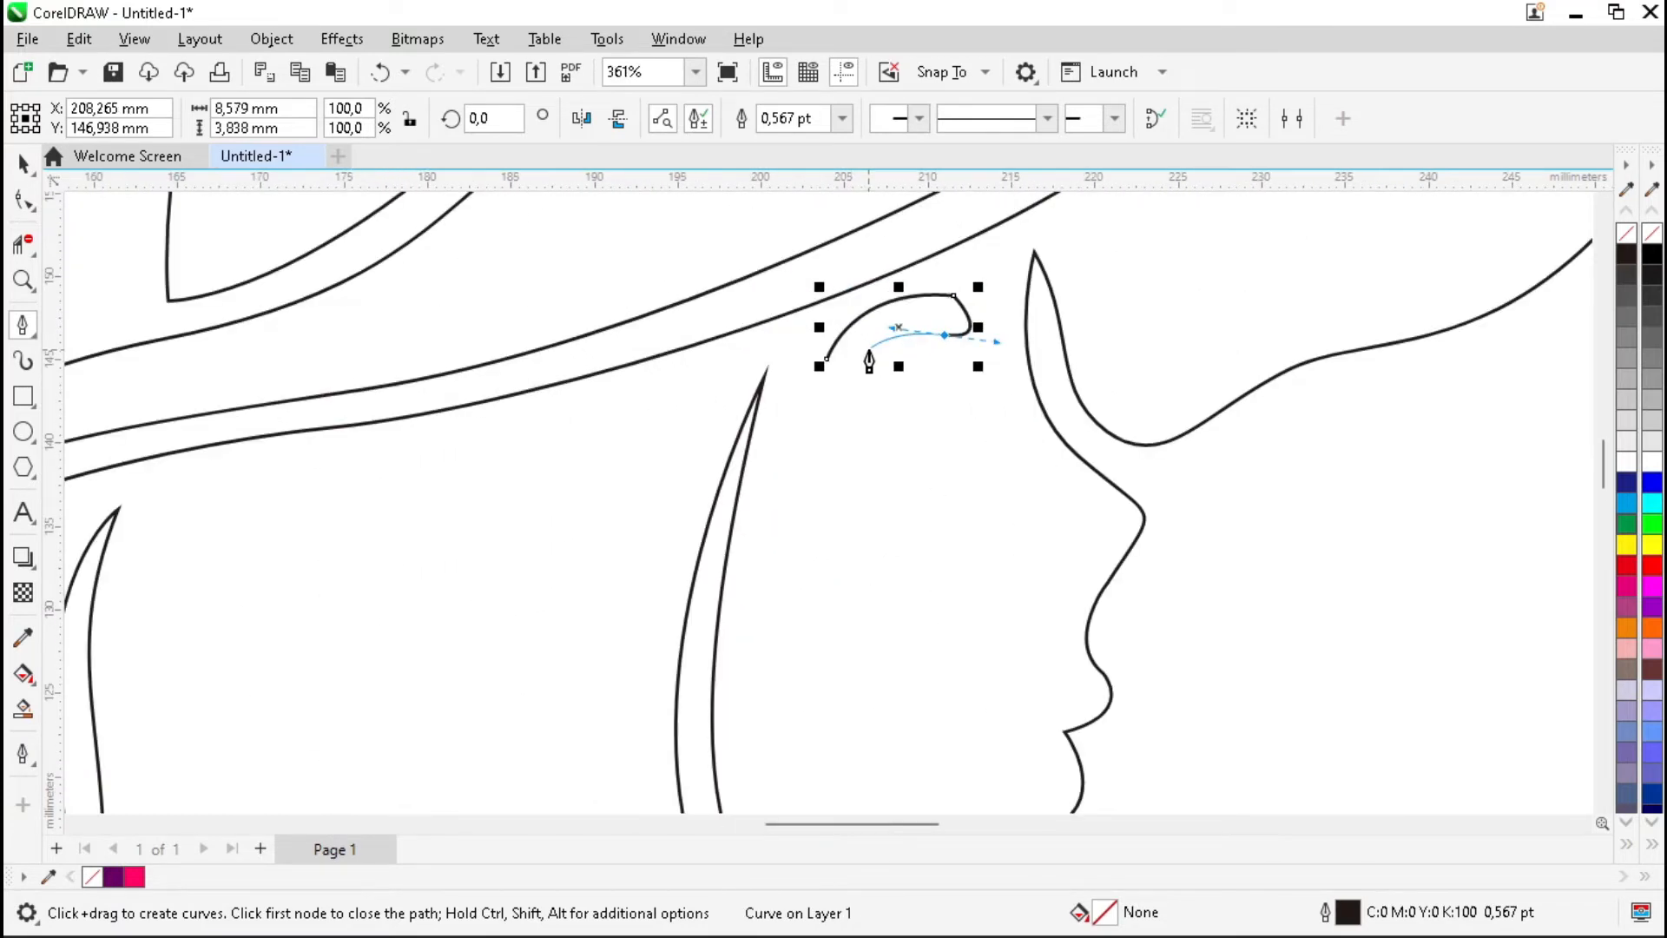
pyautogui.scroll(2, 871, 361)
pyautogui.hotkey('ctrl', 'z')
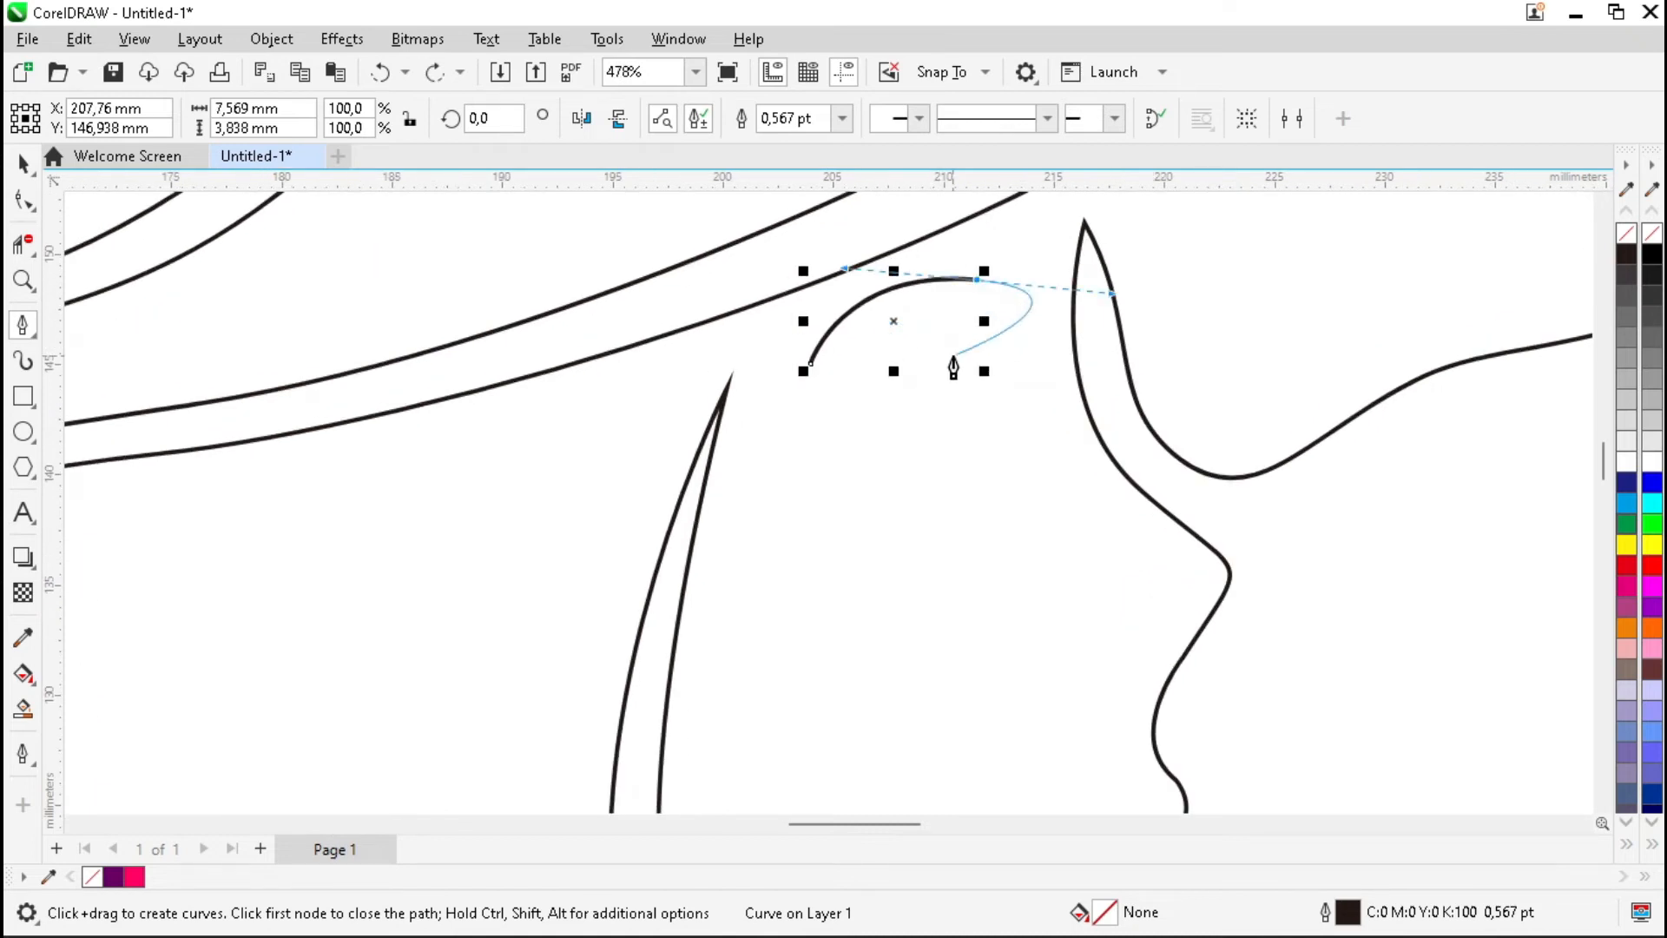
# Step: Draw the eyebrow's rounded front end and its lower edge, and close the shape at its first node
pyautogui.moveTo(978, 325); pyautogui.dragTo(962, 330)
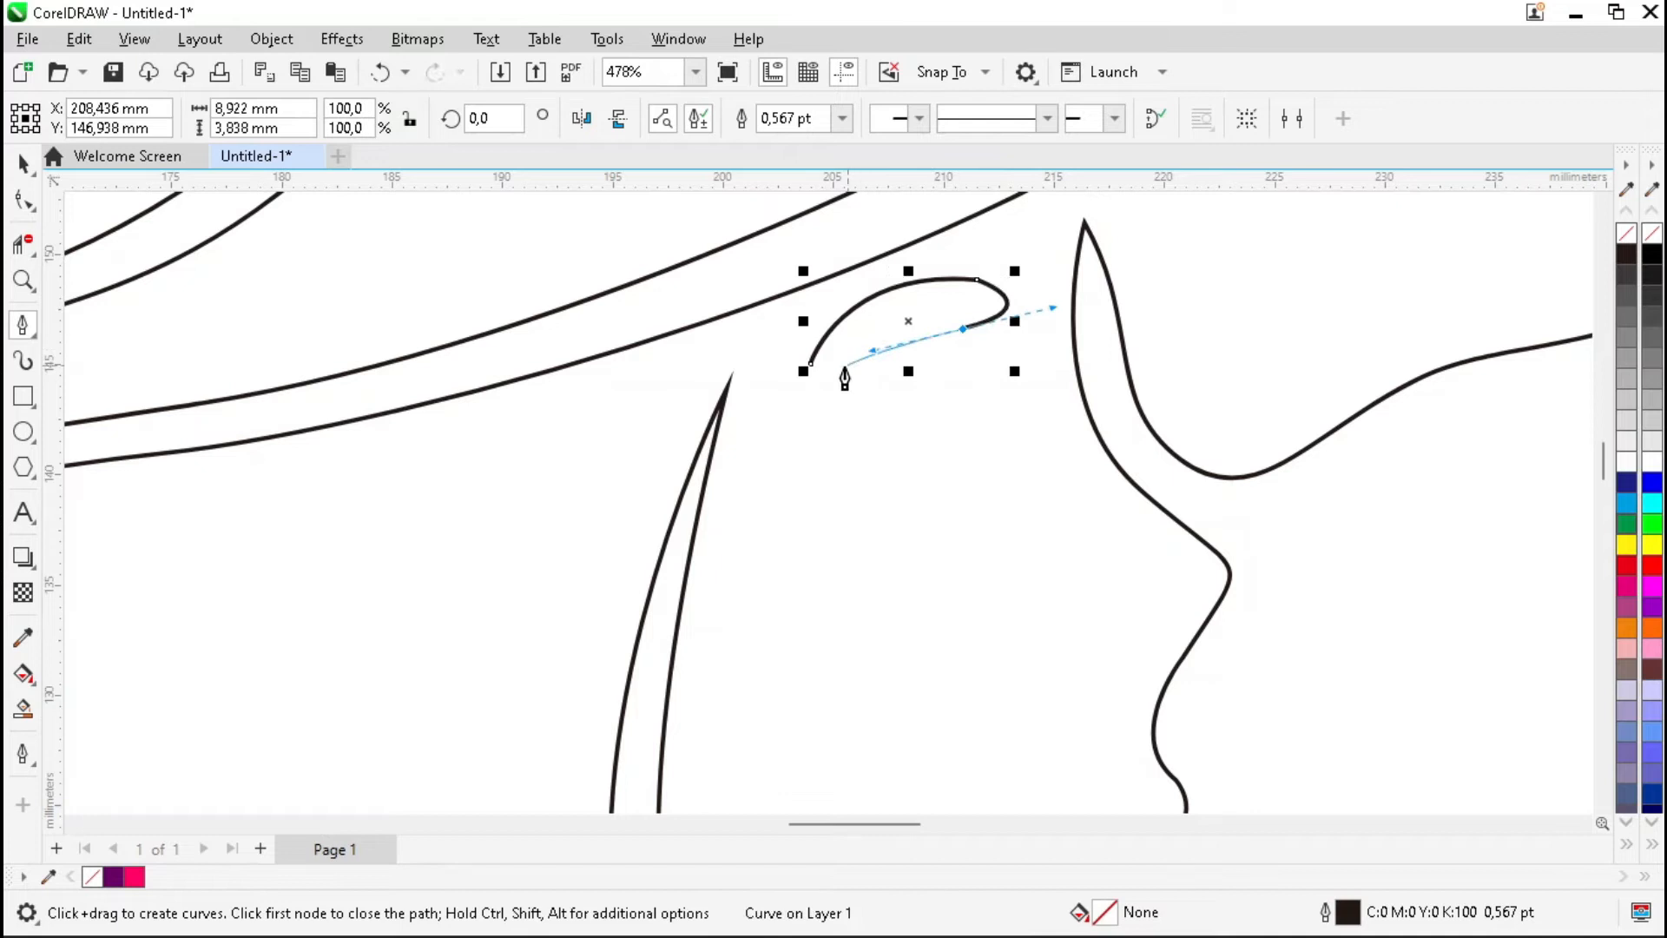
pyautogui.moveTo(810, 363); pyautogui.dragTo(910, 308)
pyautogui.press('F4')
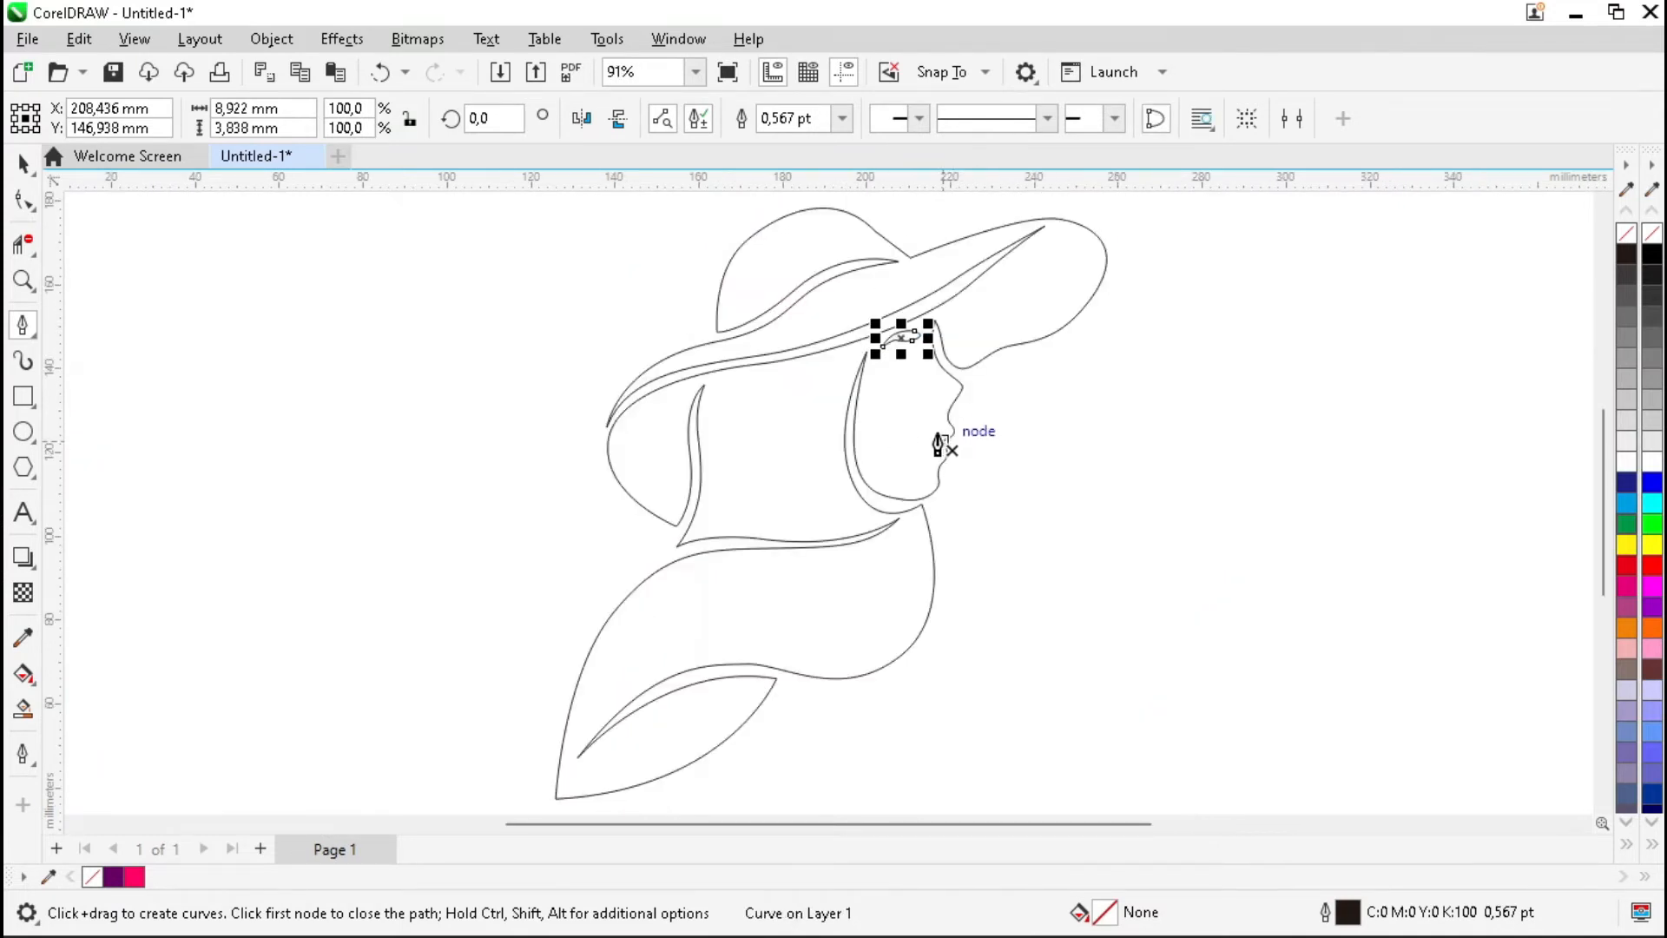
# Step: Draw the upper lid line of the eye, about 6 mm wide, rising toward the forehead below the eyebrow
pyautogui.click(894, 367)
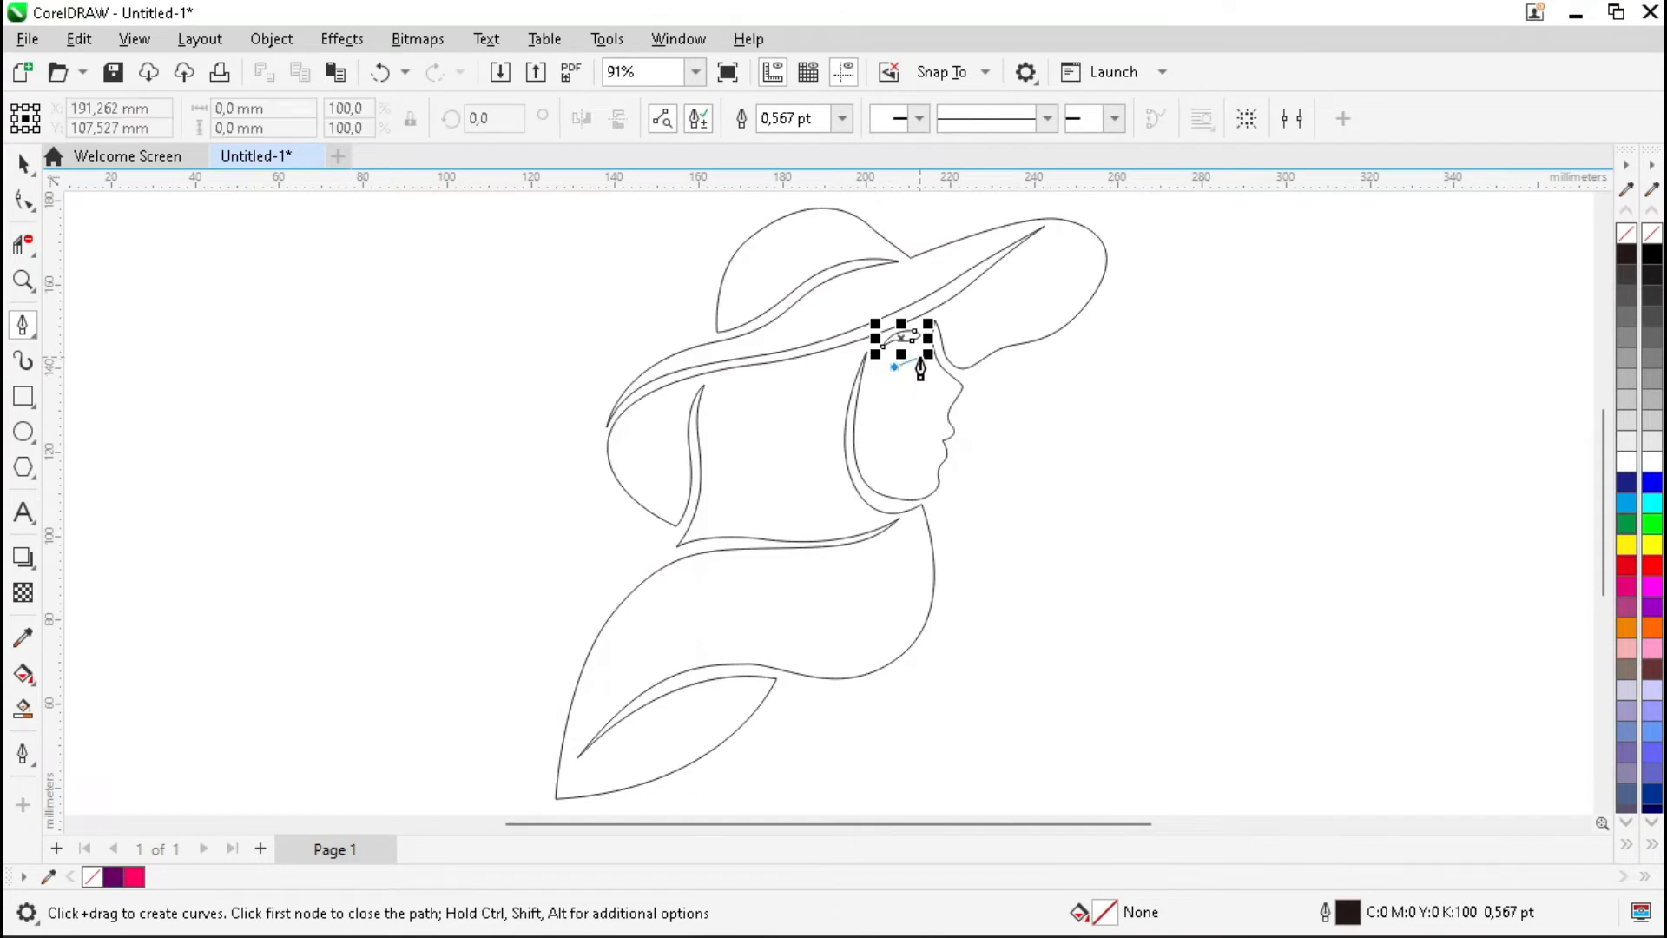
pyautogui.doubleClick(930, 356)
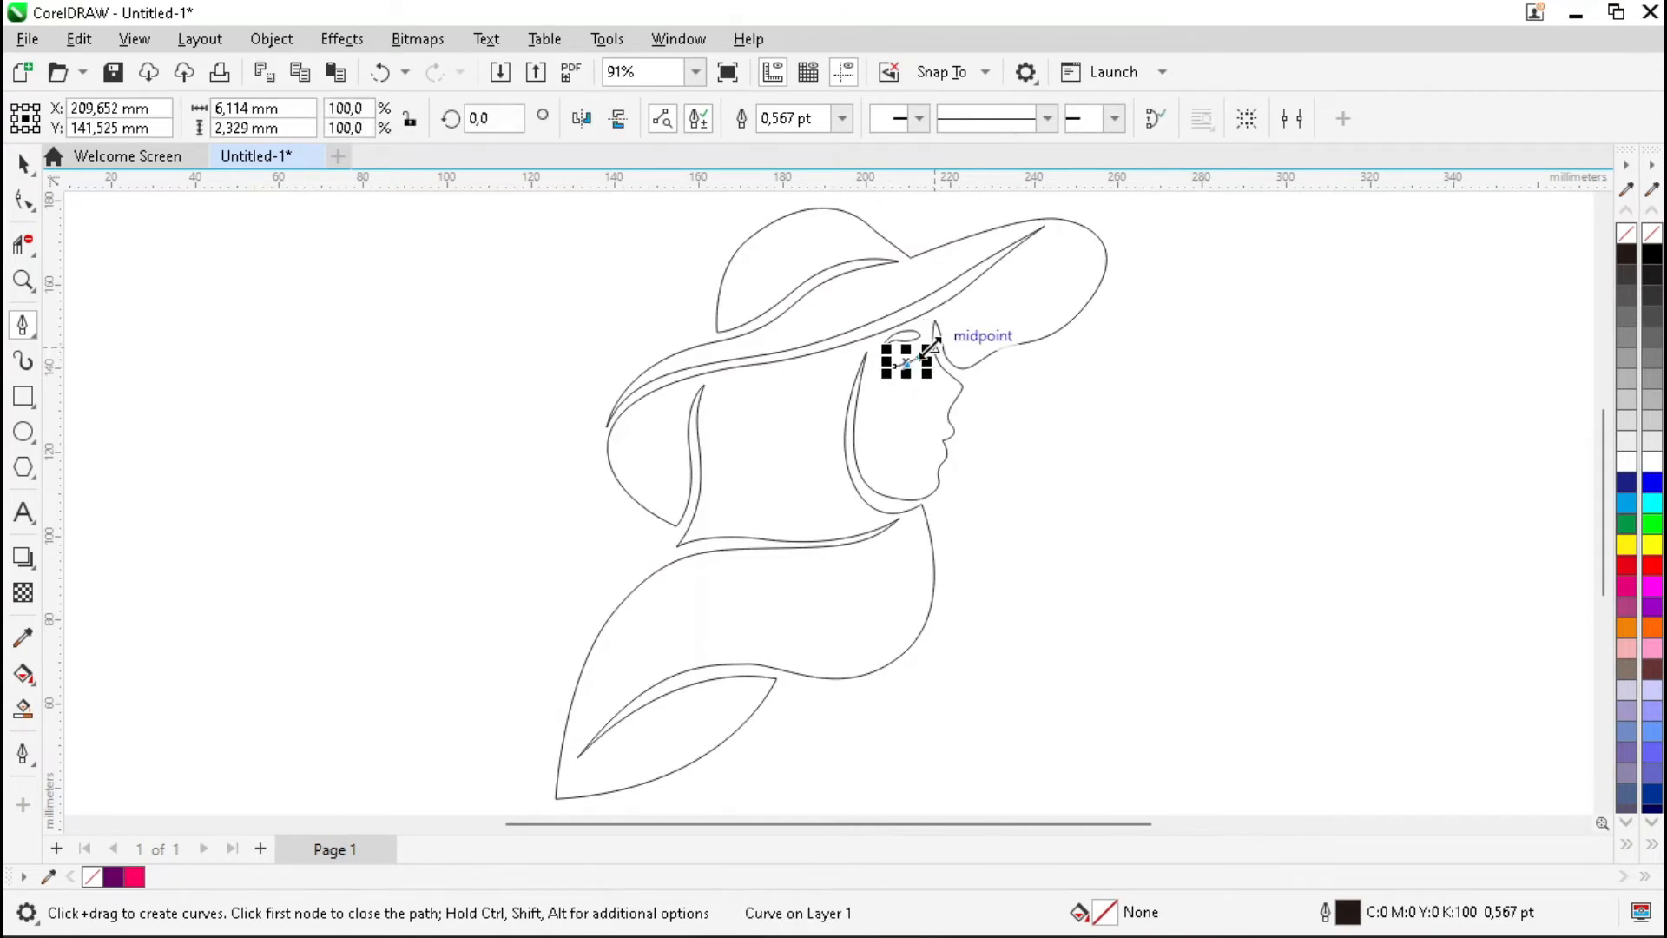
pyautogui.scroll(5, 933, 346)
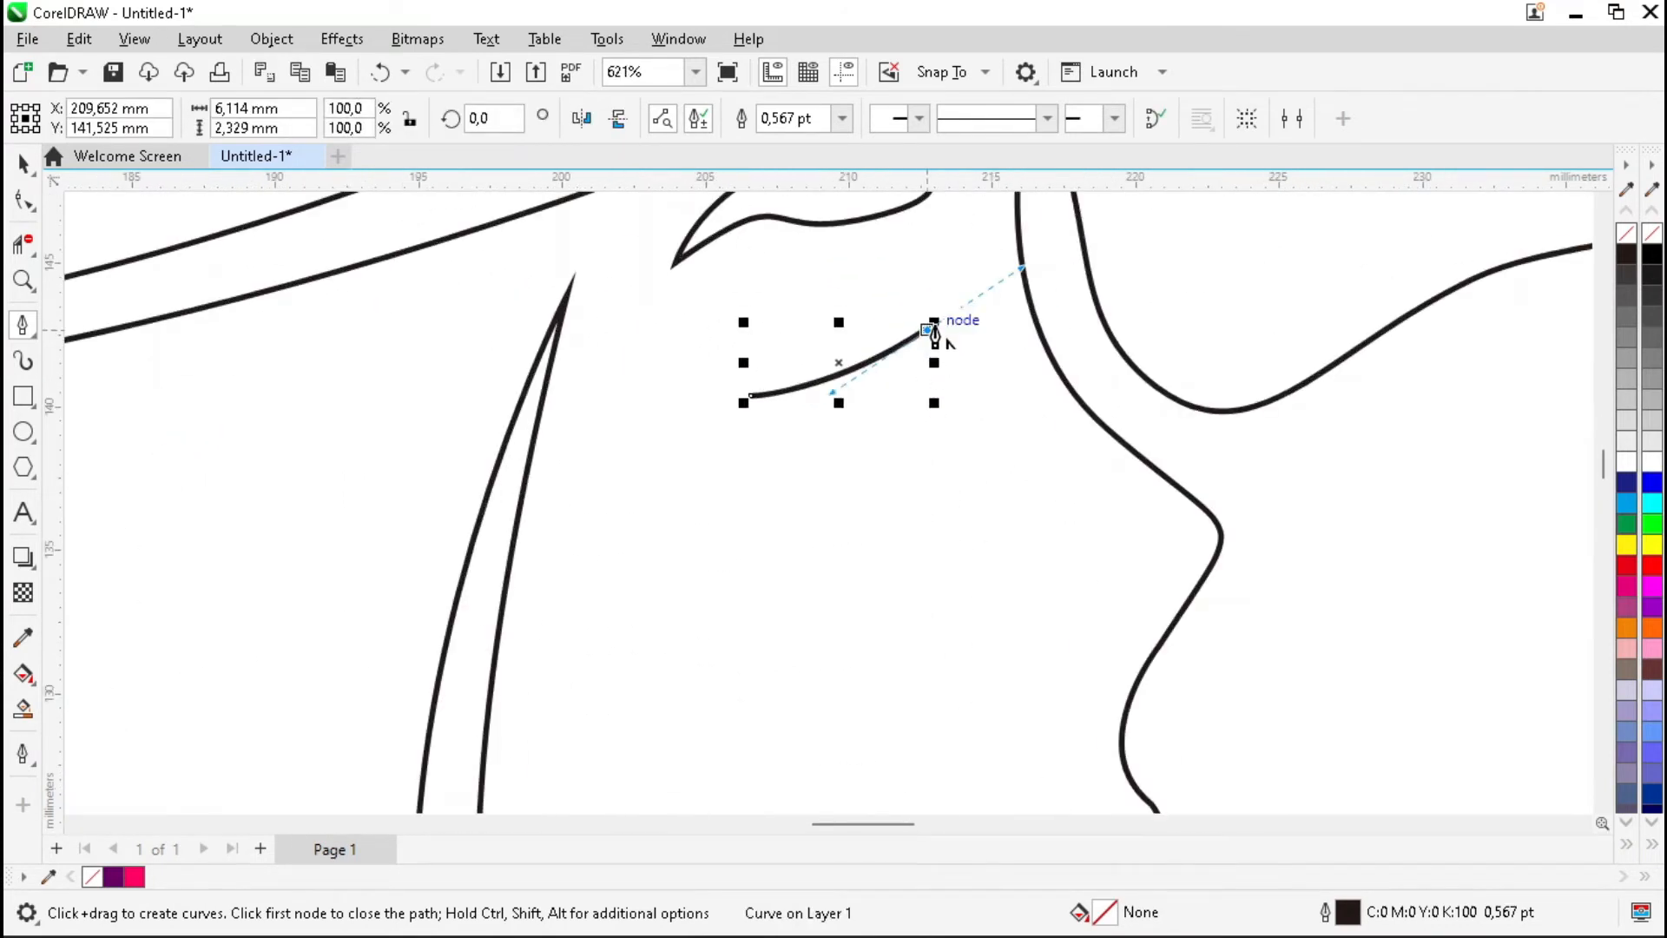
pyautogui.scroll(-5, 935, 335)
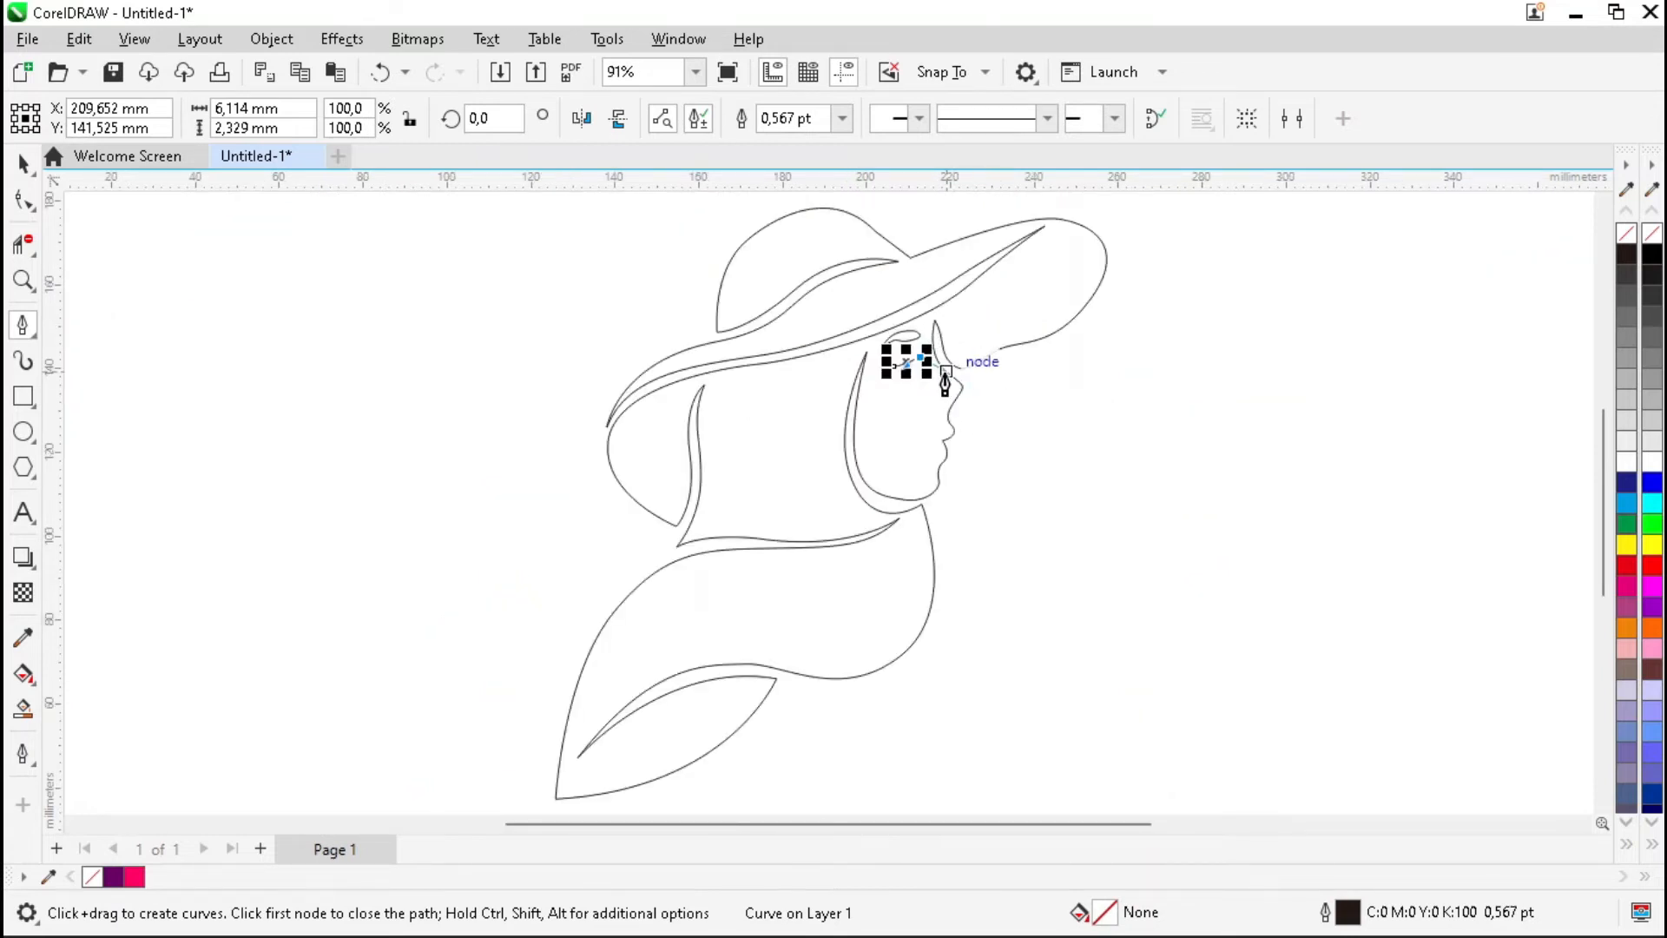
# Step: Add pointed eyelashes to the lid line, close the eye shape at about 10 by 4 mm, and deselect it
pyautogui.scroll(4, 935, 379)
pyautogui.moveTo(934, 369); pyautogui.dragTo(988, 395)
pyautogui.click(988, 379)
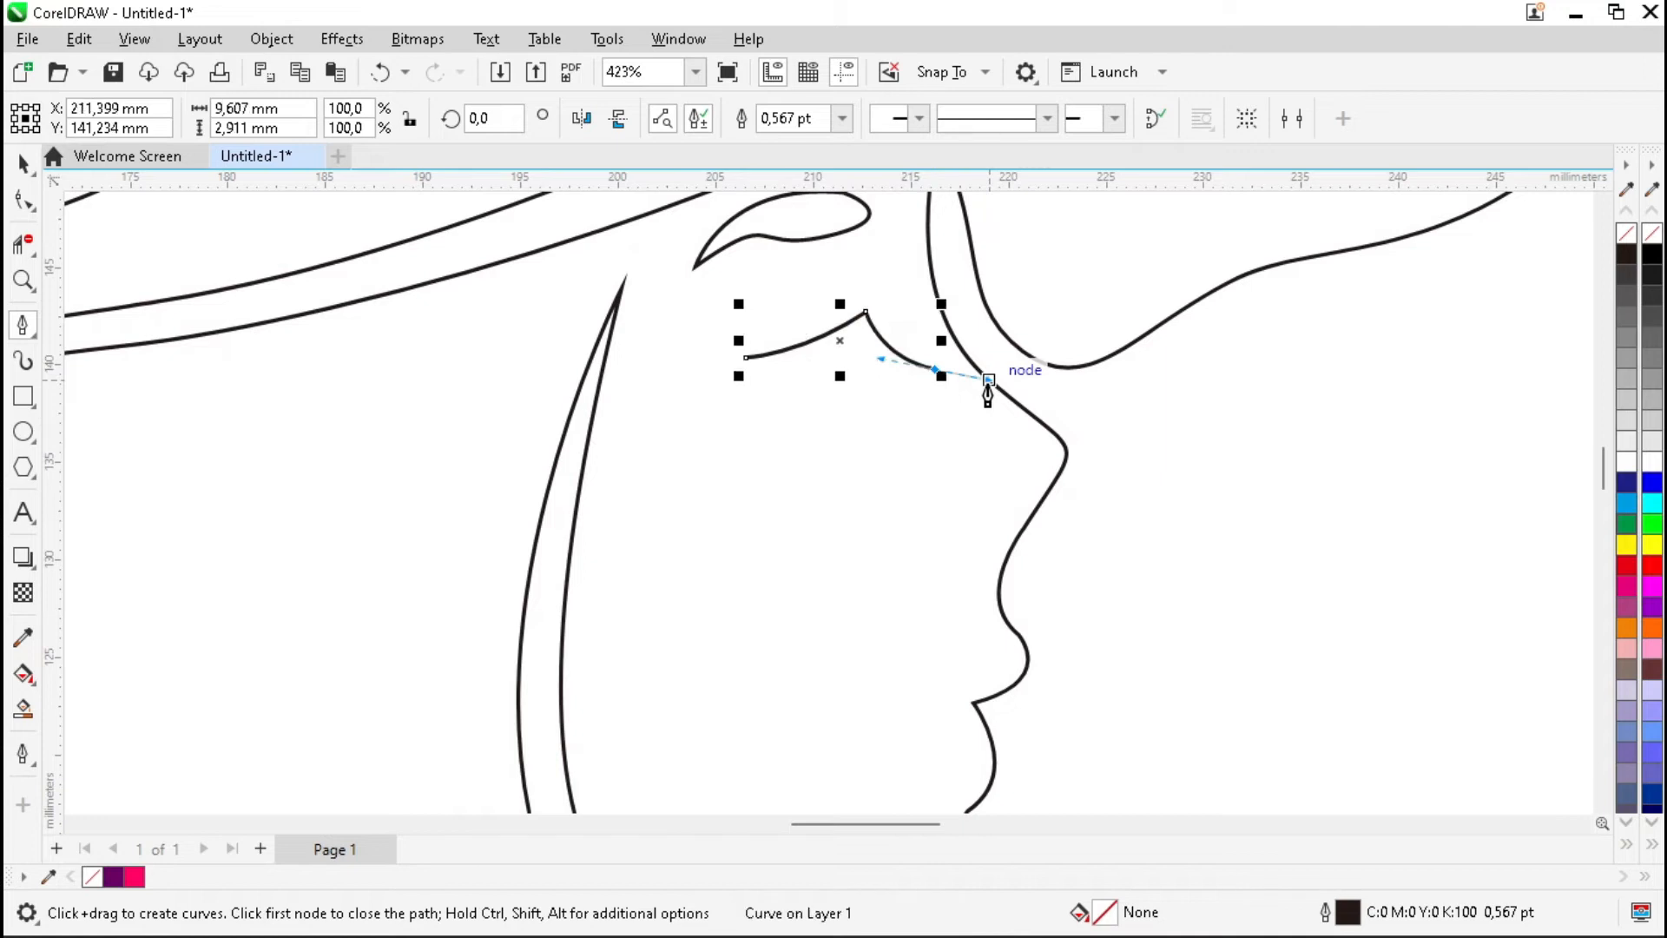
pyautogui.moveTo(988, 382)
pyautogui.mouseDown()
pyautogui.moveTo(851, 367)
pyautogui.moveTo(829, 343)
pyautogui.moveTo(919, 392)
pyautogui.mouseUp()
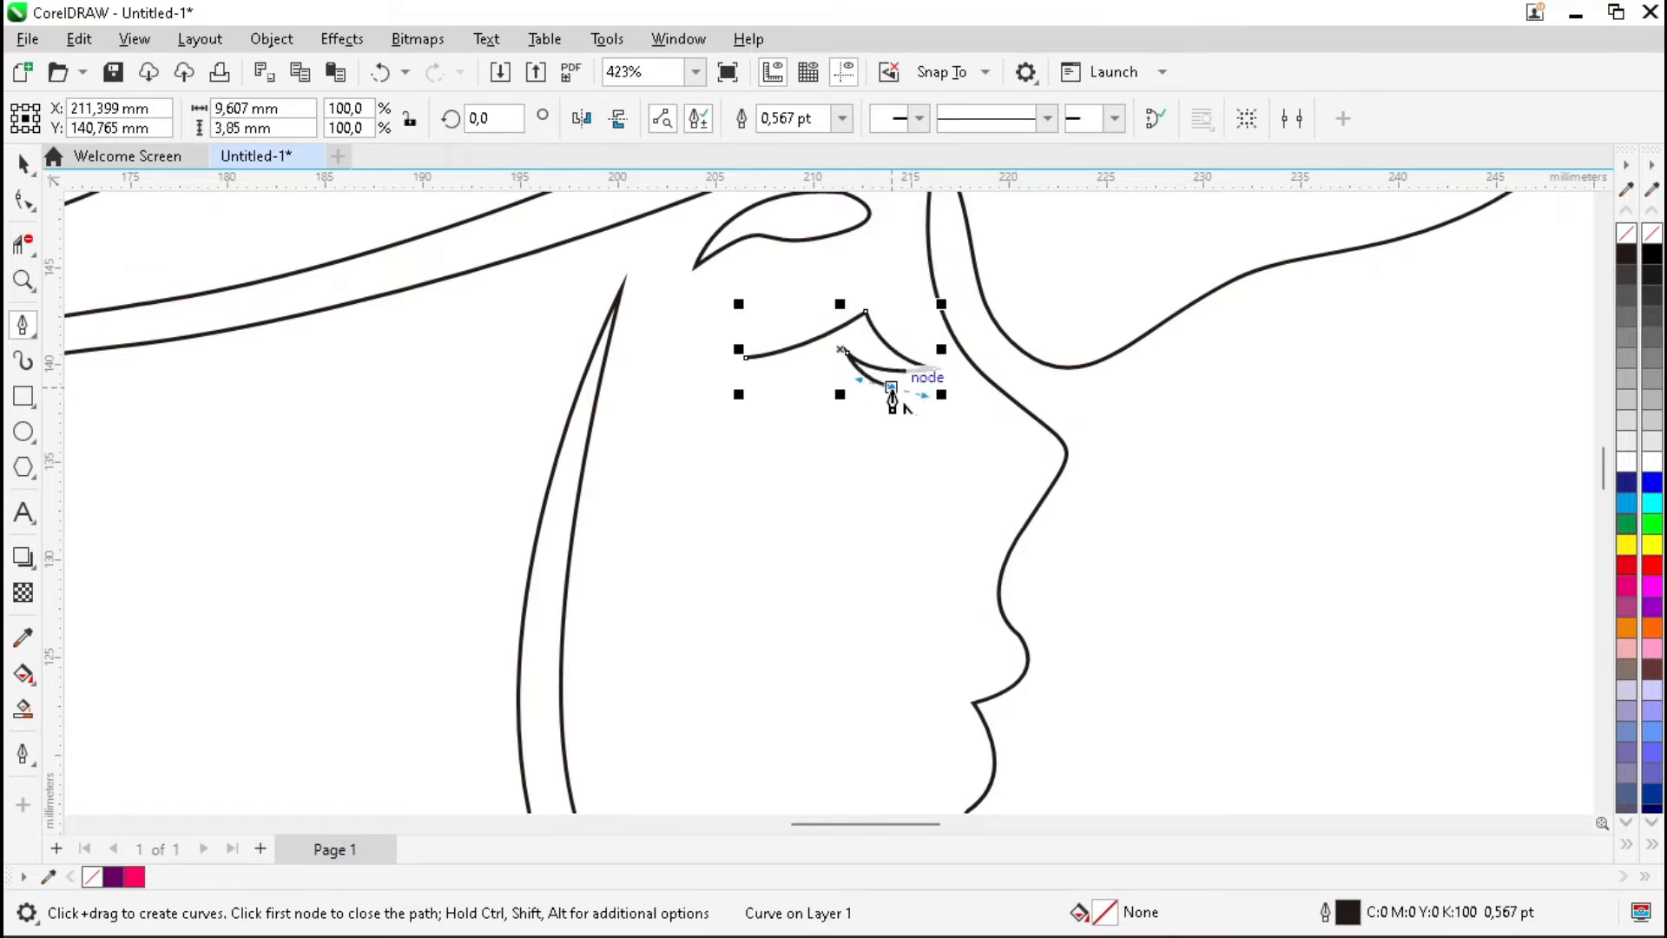
pyautogui.moveTo(813, 370); pyautogui.dragTo(787, 406)
pyautogui.press('F4')
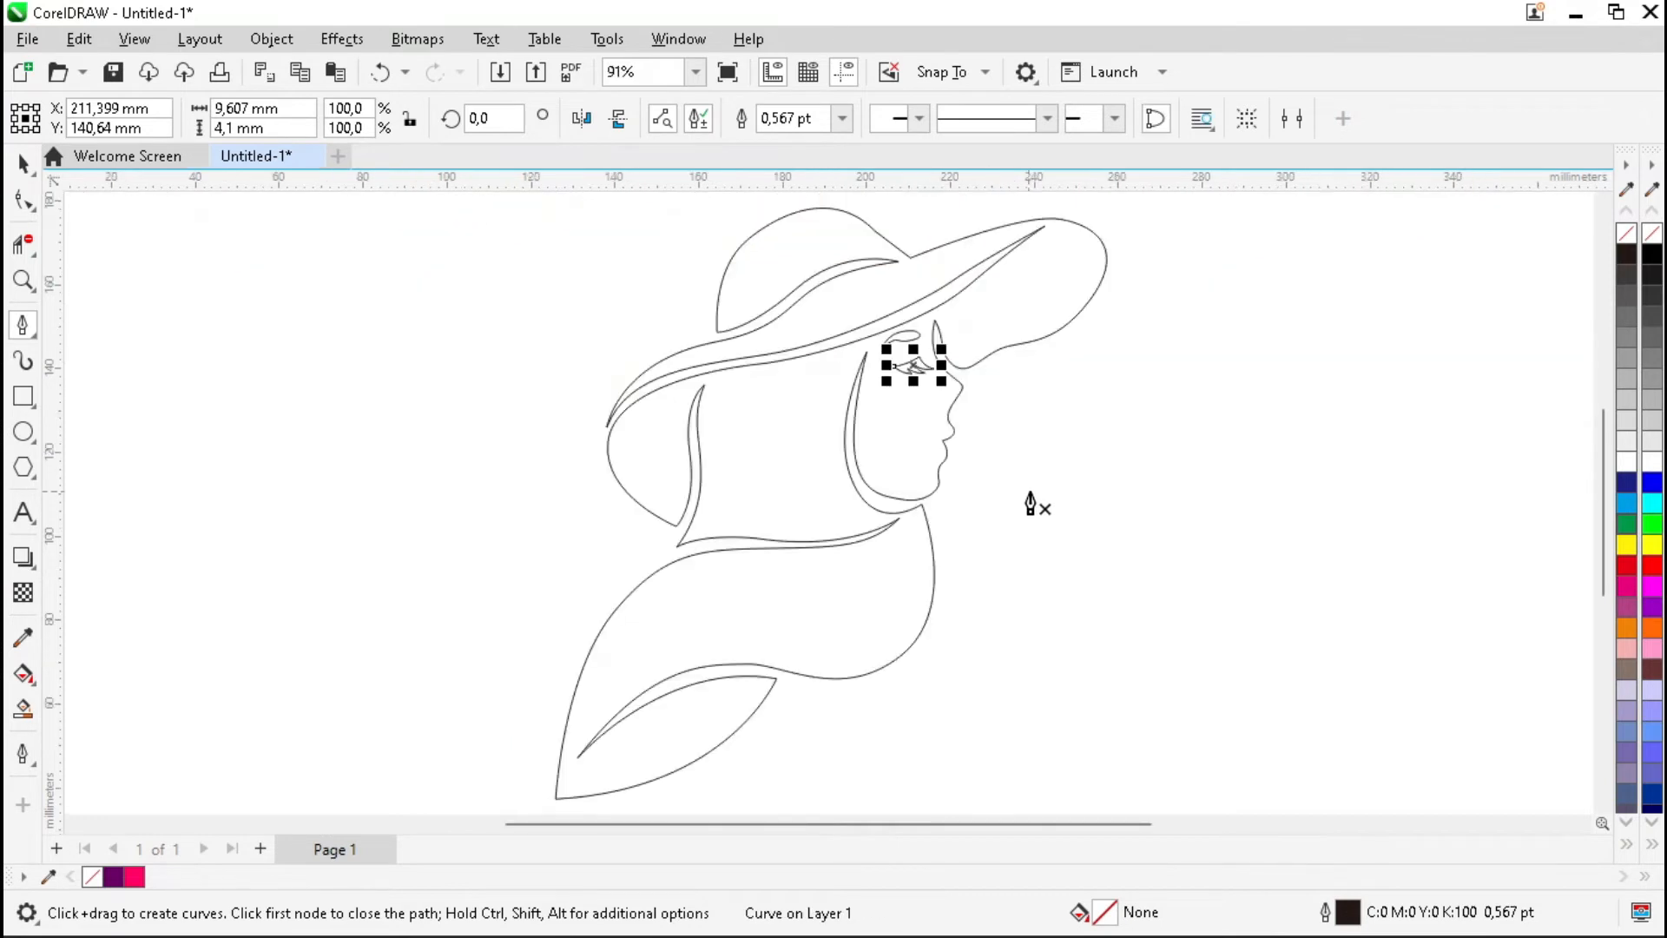
pyautogui.press('space')
pyautogui.press('Escape')
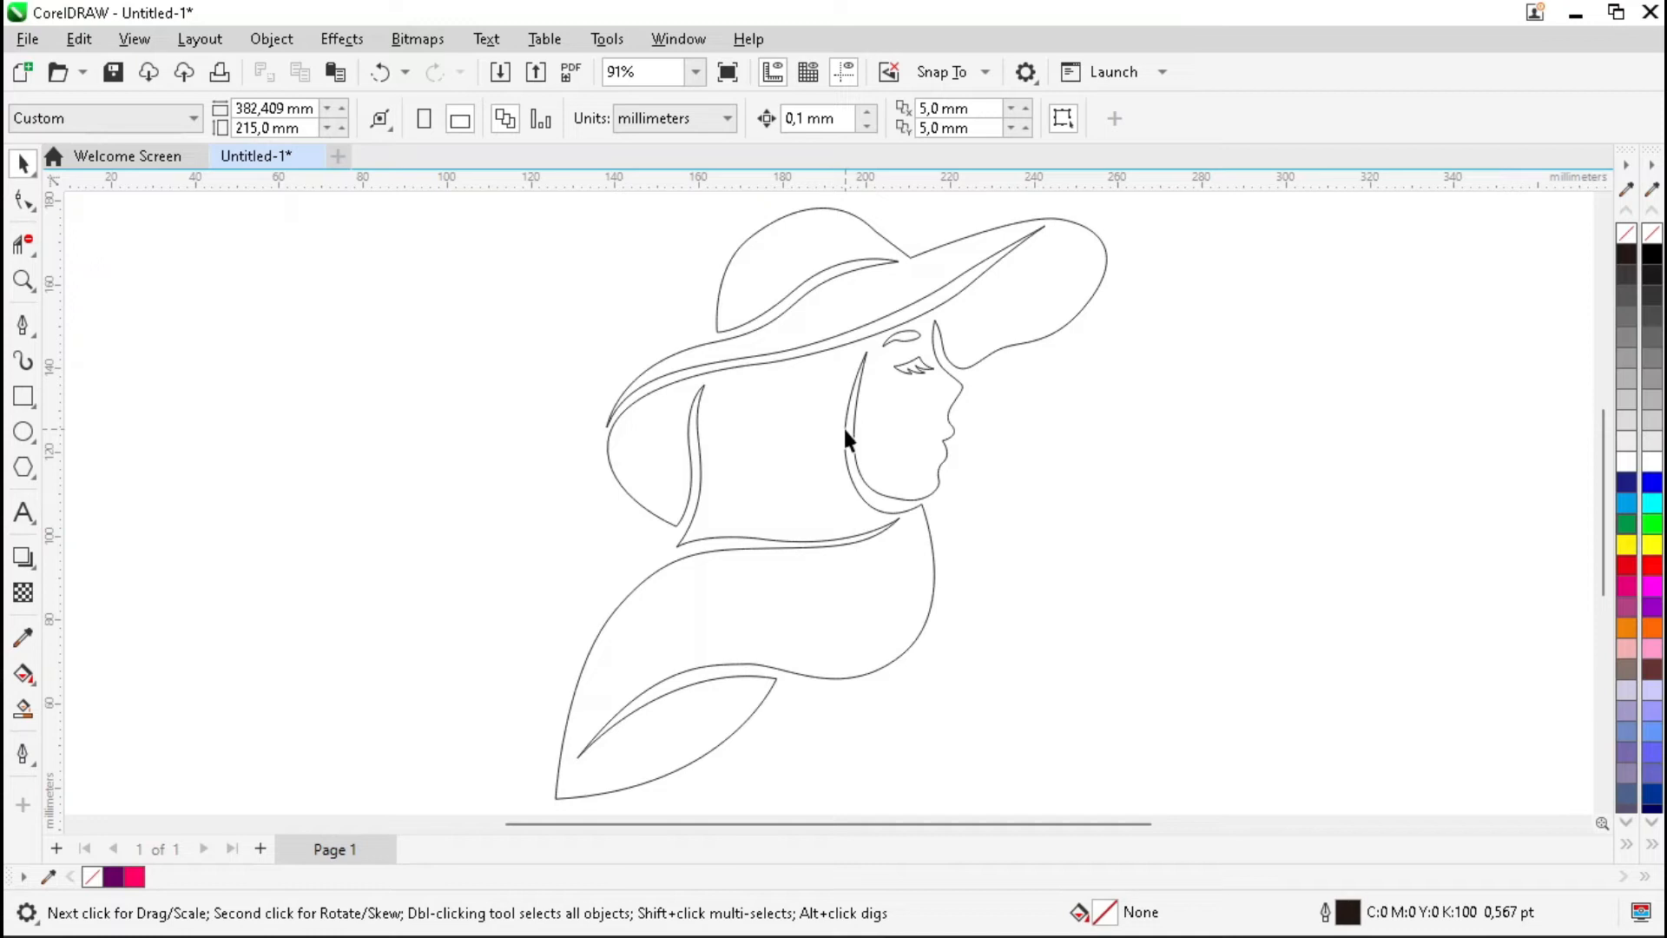
# Step: Draw a closed thin curved hair strand, about 16 by 26 mm, behind the cheek and tapering down toward the jaw
pyautogui.press('space')
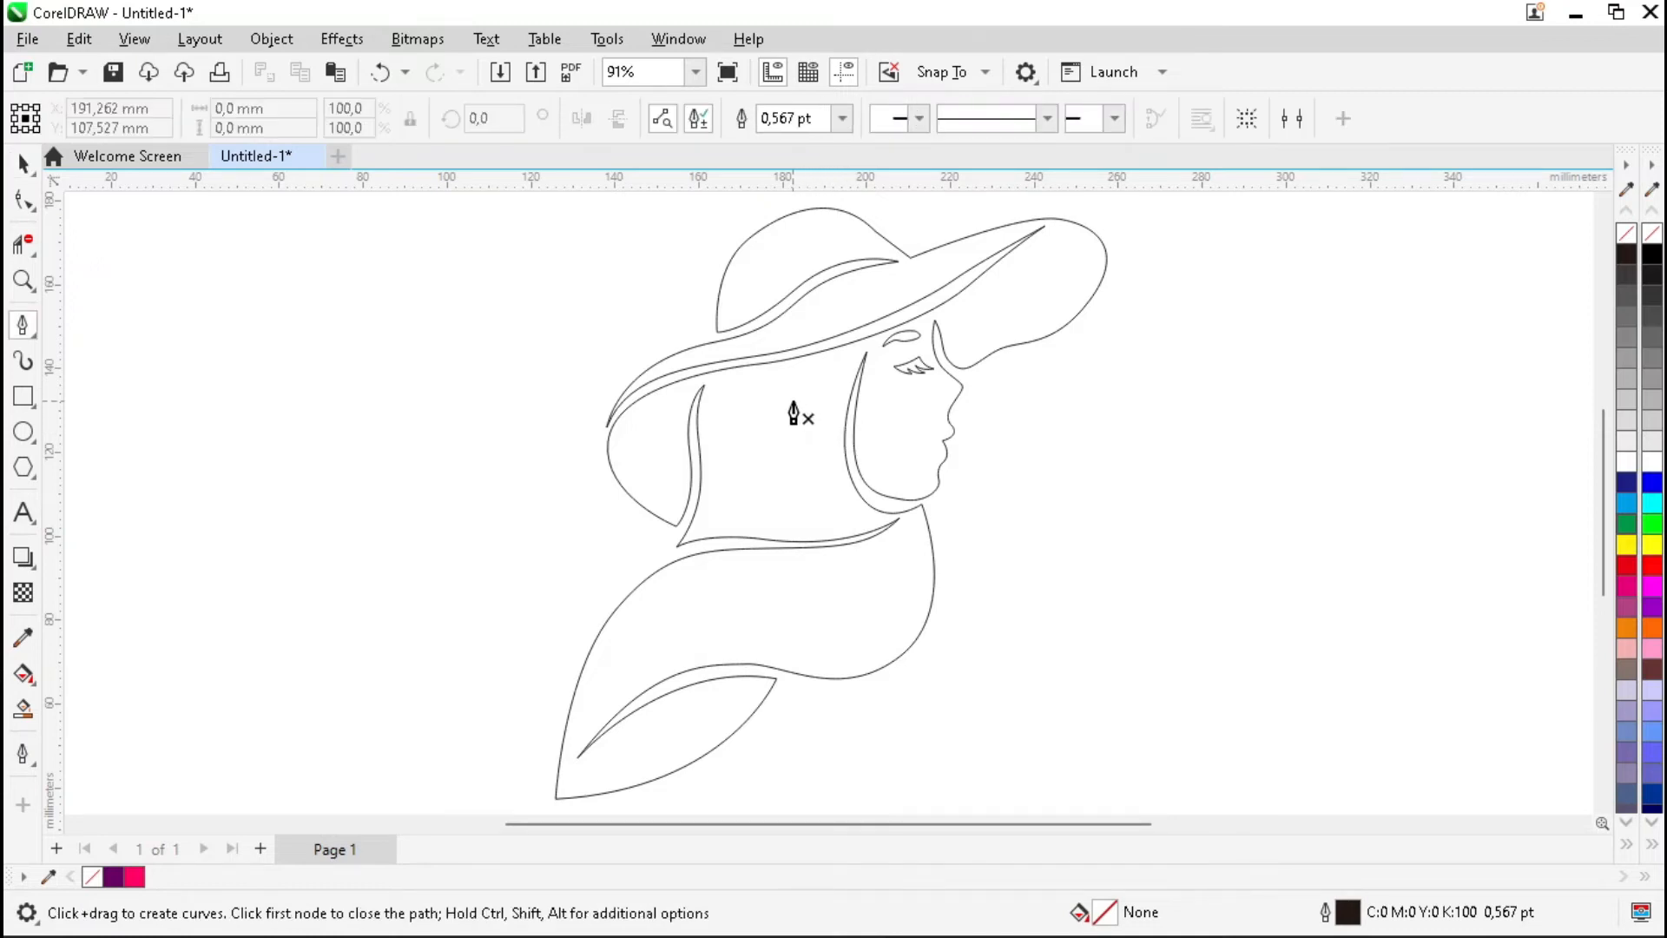
pyautogui.click(858, 508)
pyautogui.moveTo(858, 513); pyautogui.dragTo(925, 557)
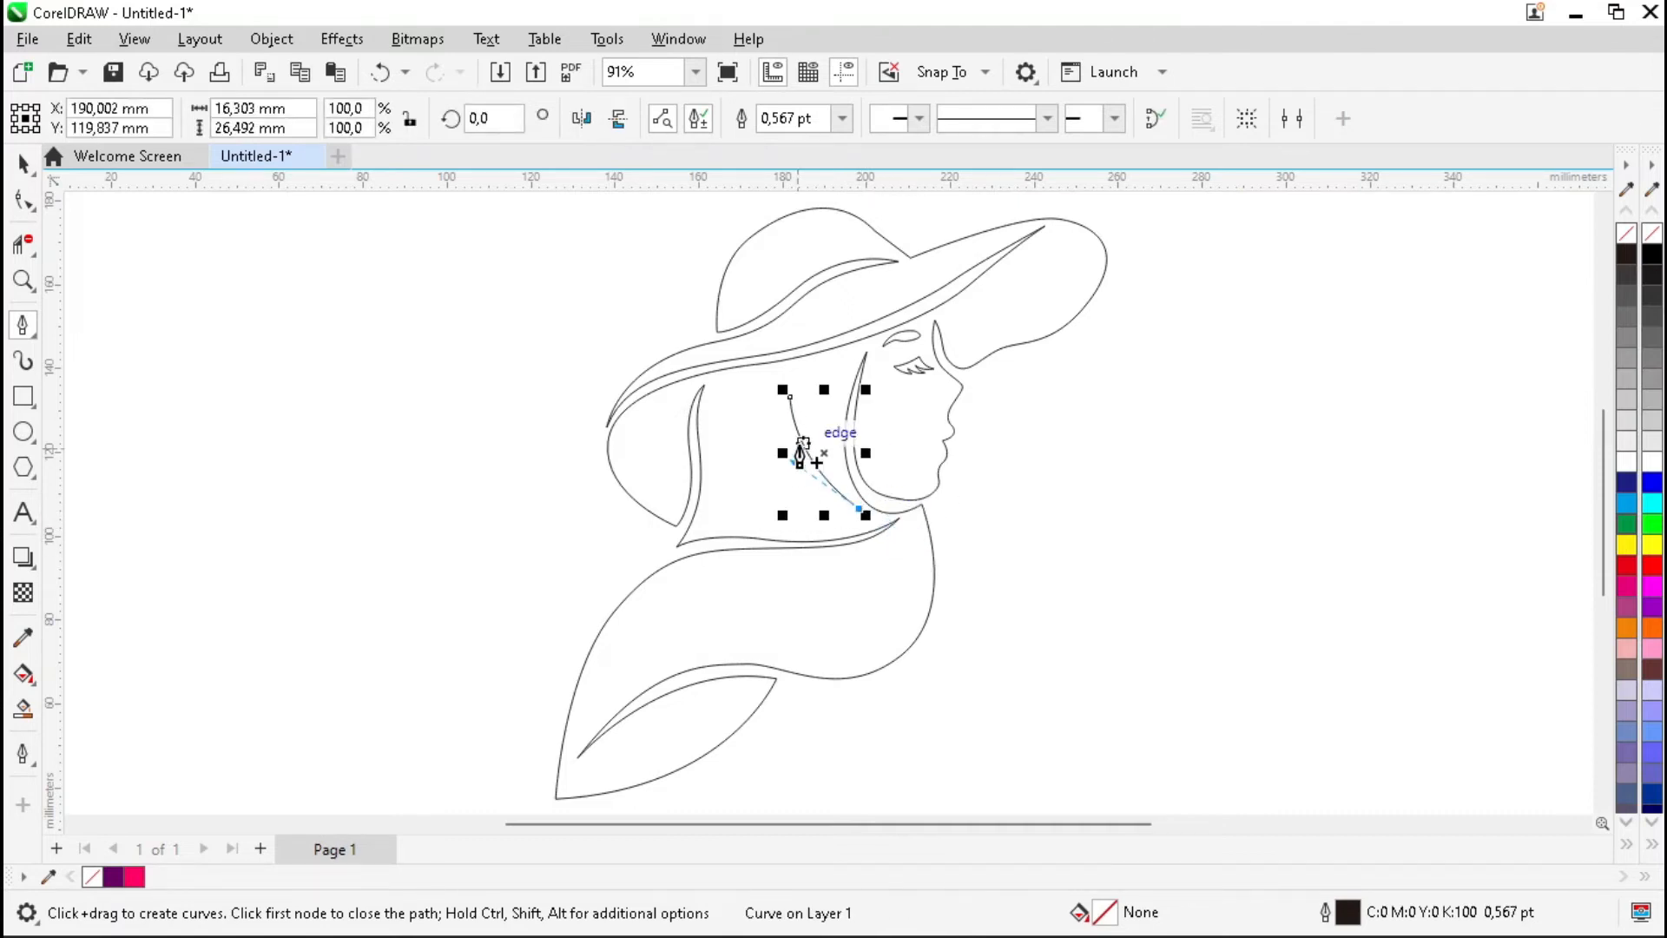
pyautogui.click(790, 398)
pyautogui.moveTo(785, 473); pyautogui.dragTo(784, 488)
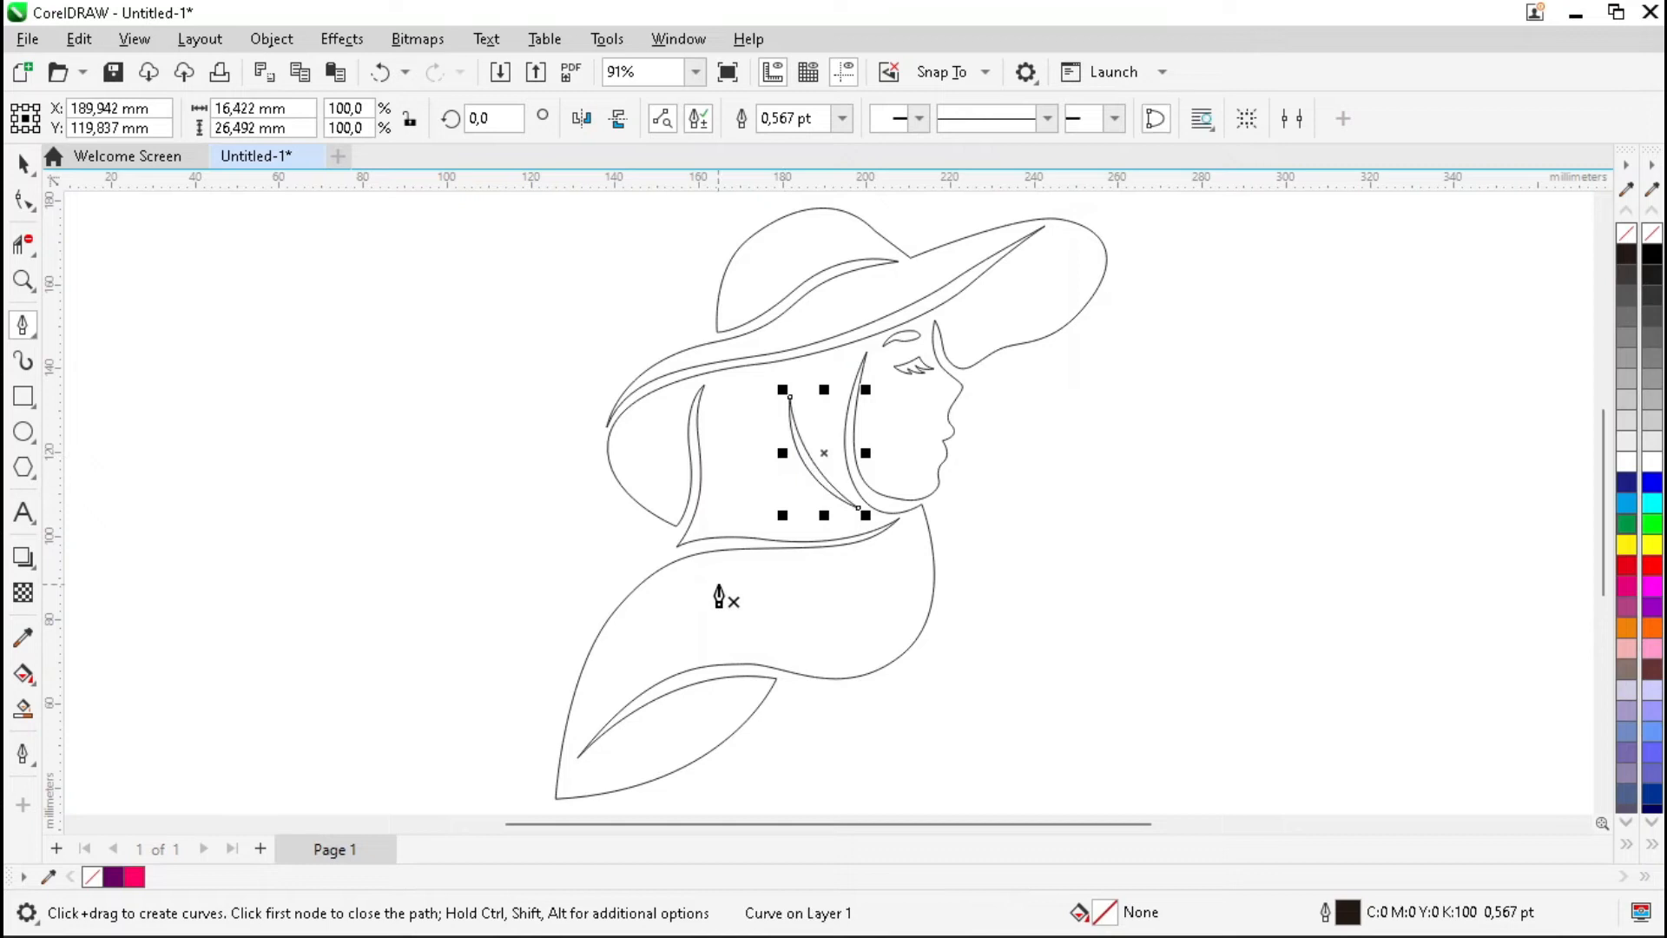
# Step: Draw a second closed hair strand, about 23 by 11 mm, below the first and ending at the same point near the jaw
pyautogui.click(760, 472)
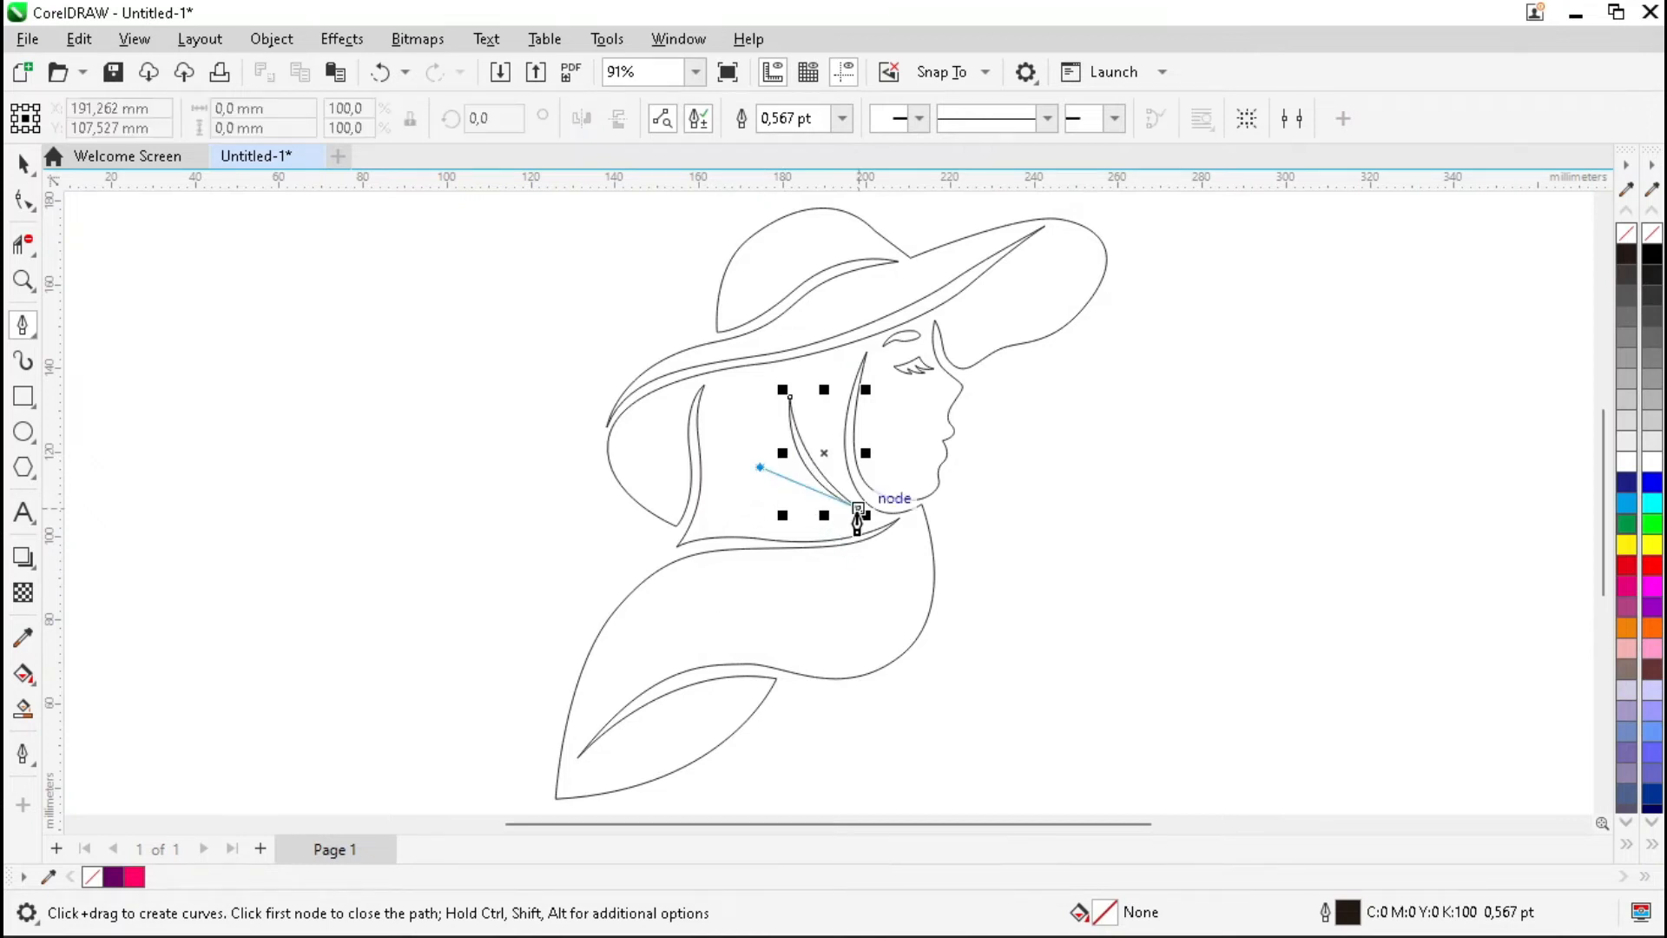
pyautogui.scroll(4, 859, 522)
pyautogui.moveTo(857, 520); pyautogui.dragTo(1002, 542)
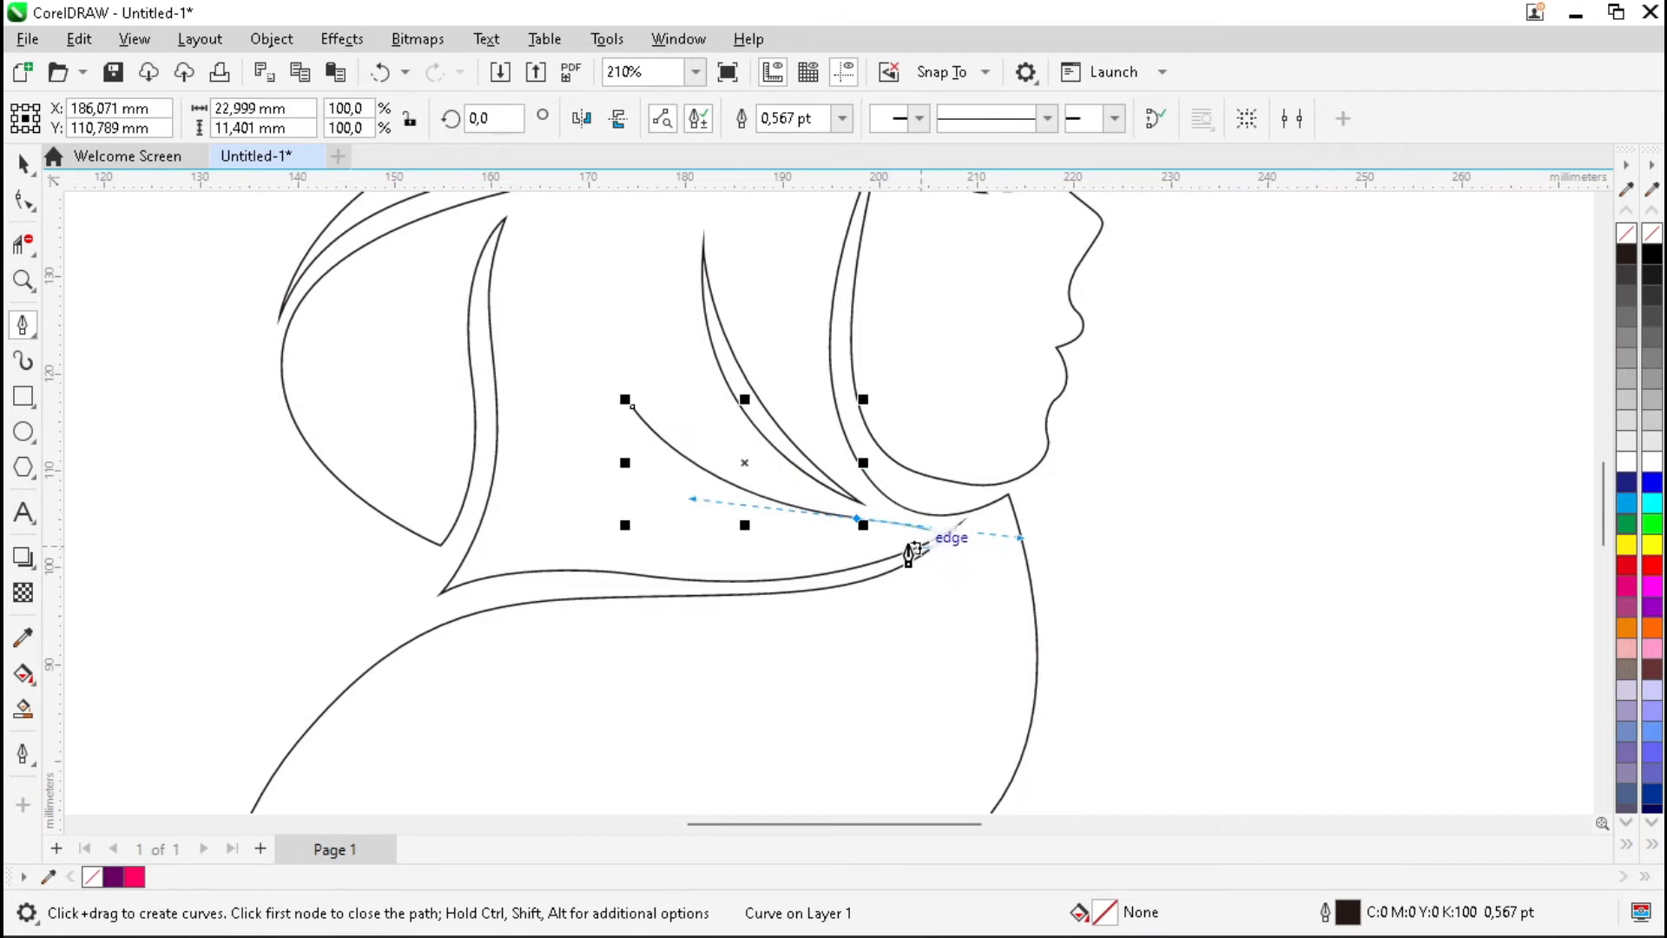
pyautogui.keyDown('alt'); pyautogui.click(857, 519); pyautogui.keyUp('alt')
pyautogui.moveTo(632, 405); pyautogui.dragTo(691, 547)
pyautogui.press('F4')
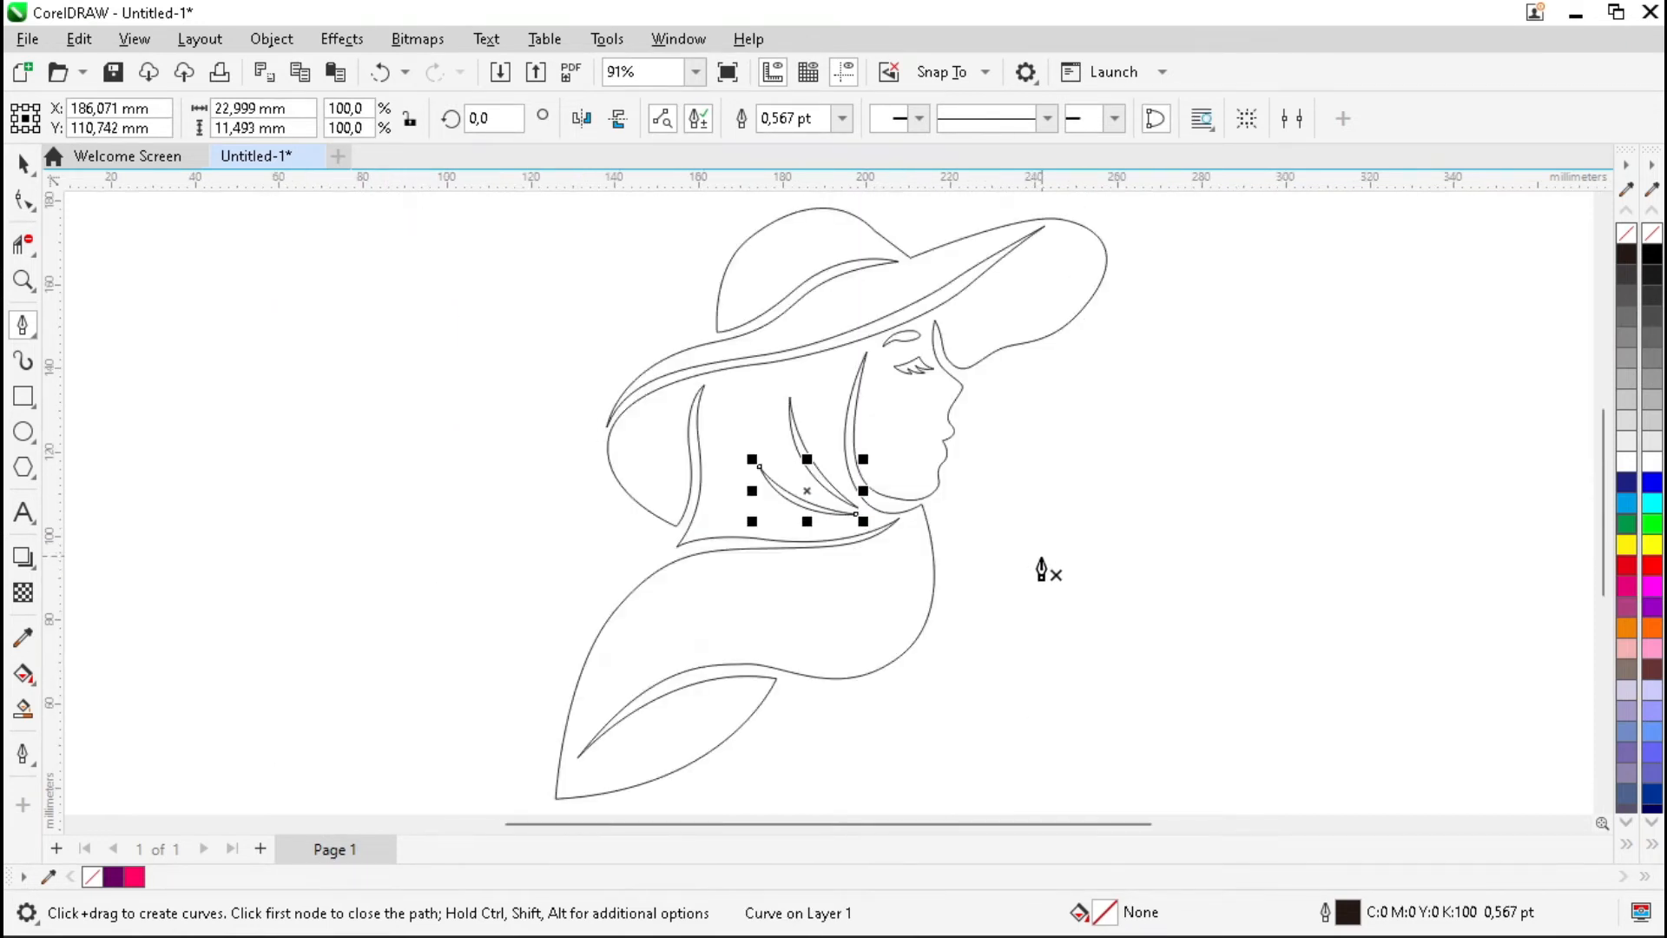
# Step: Draw a closed crescent fold, about 41 by 9 mm, across the neck area just below the neckline
pyautogui.click(892, 555)
pyautogui.moveTo(719, 581); pyautogui.dragTo(590, 564)
pyautogui.keyDown('alt'); pyautogui.click(719, 581); pyautogui.keyUp('alt')
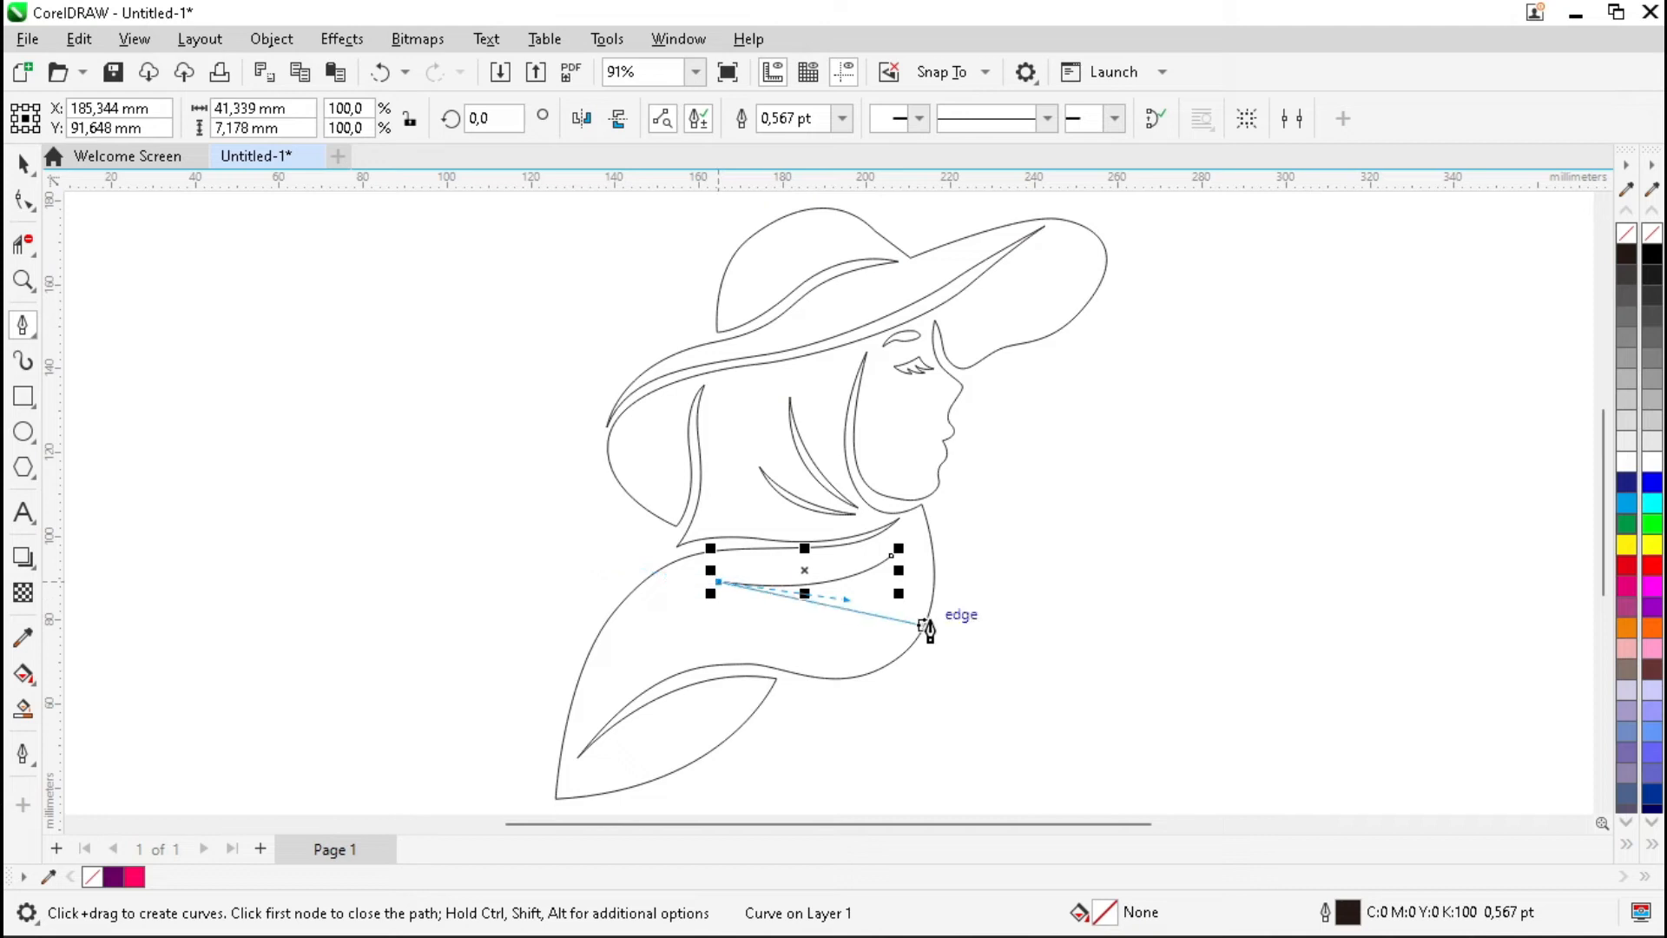
pyautogui.moveTo(891, 556); pyautogui.dragTo(844, 627)
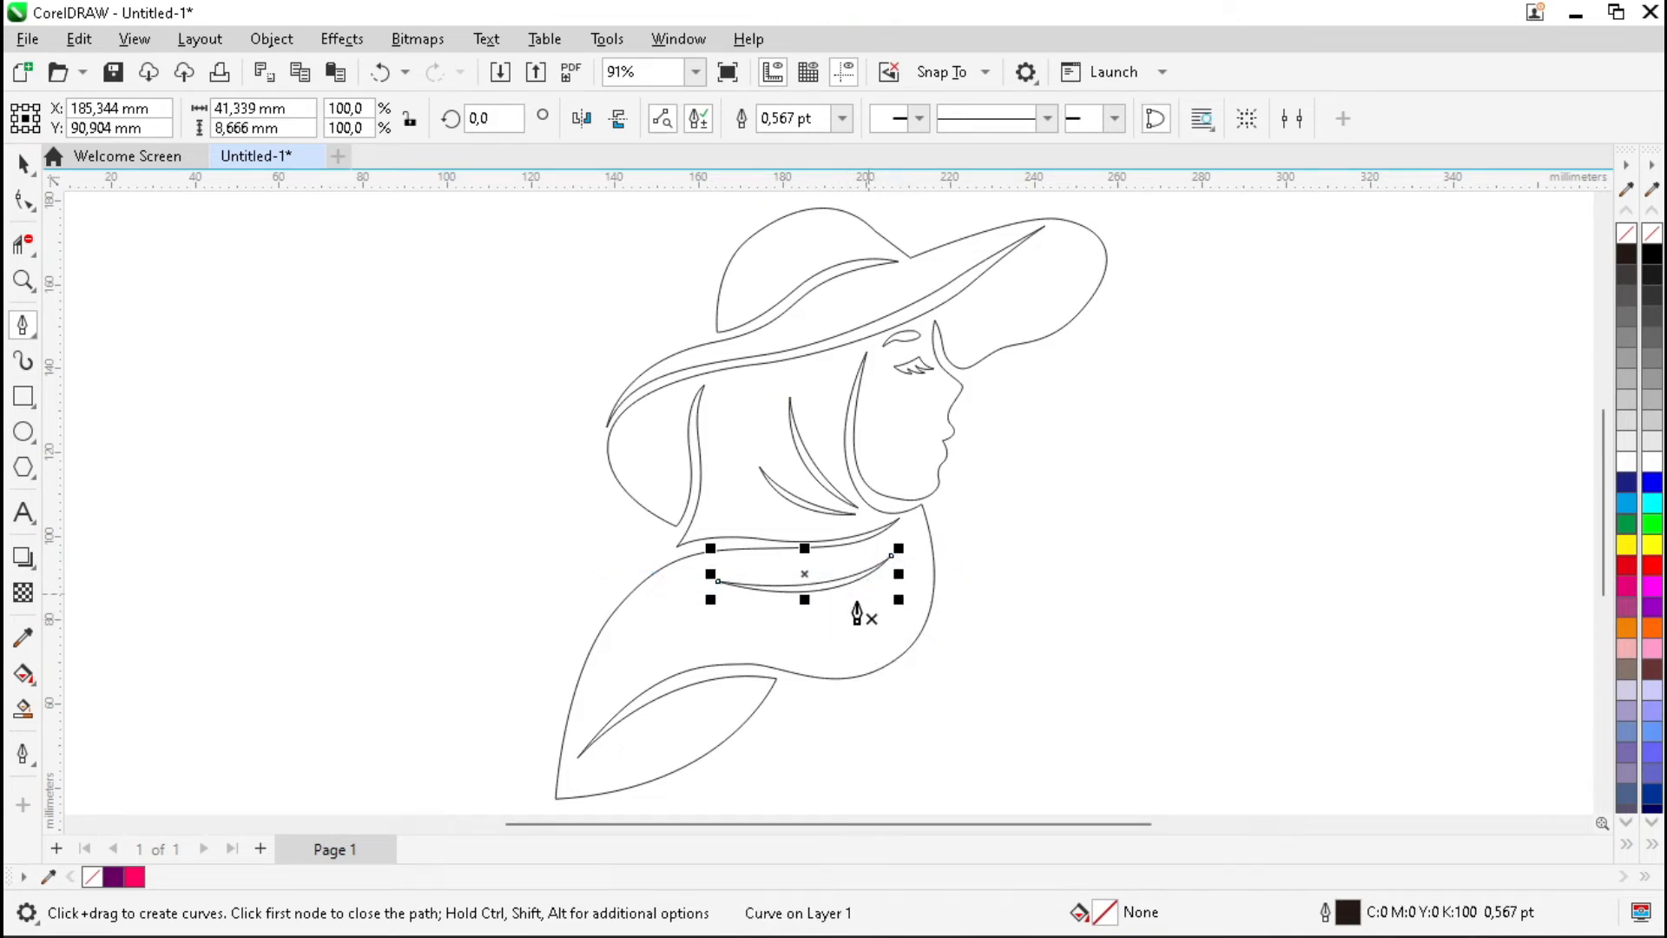
# Step: Draw a second closed crescent fold, about 42 by 14 mm, below the first one and deselect it
pyautogui.click(728, 629)
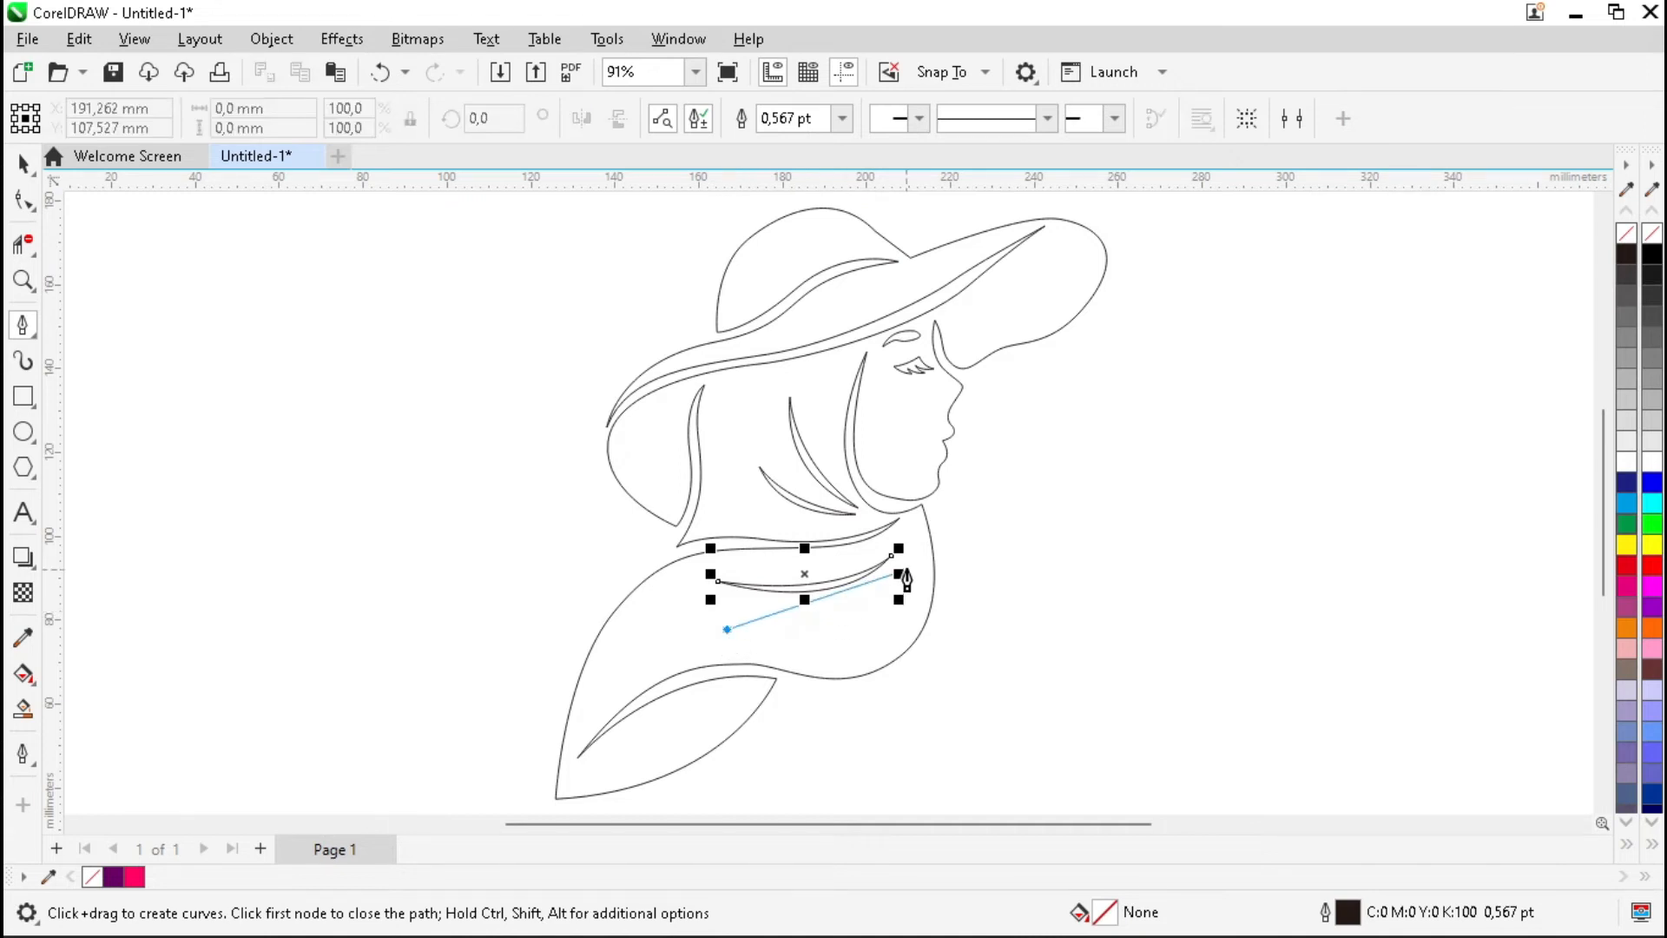
pyautogui.scroll(3, 903, 580)
pyautogui.moveTo(903, 568); pyautogui.dragTo(995, 435)
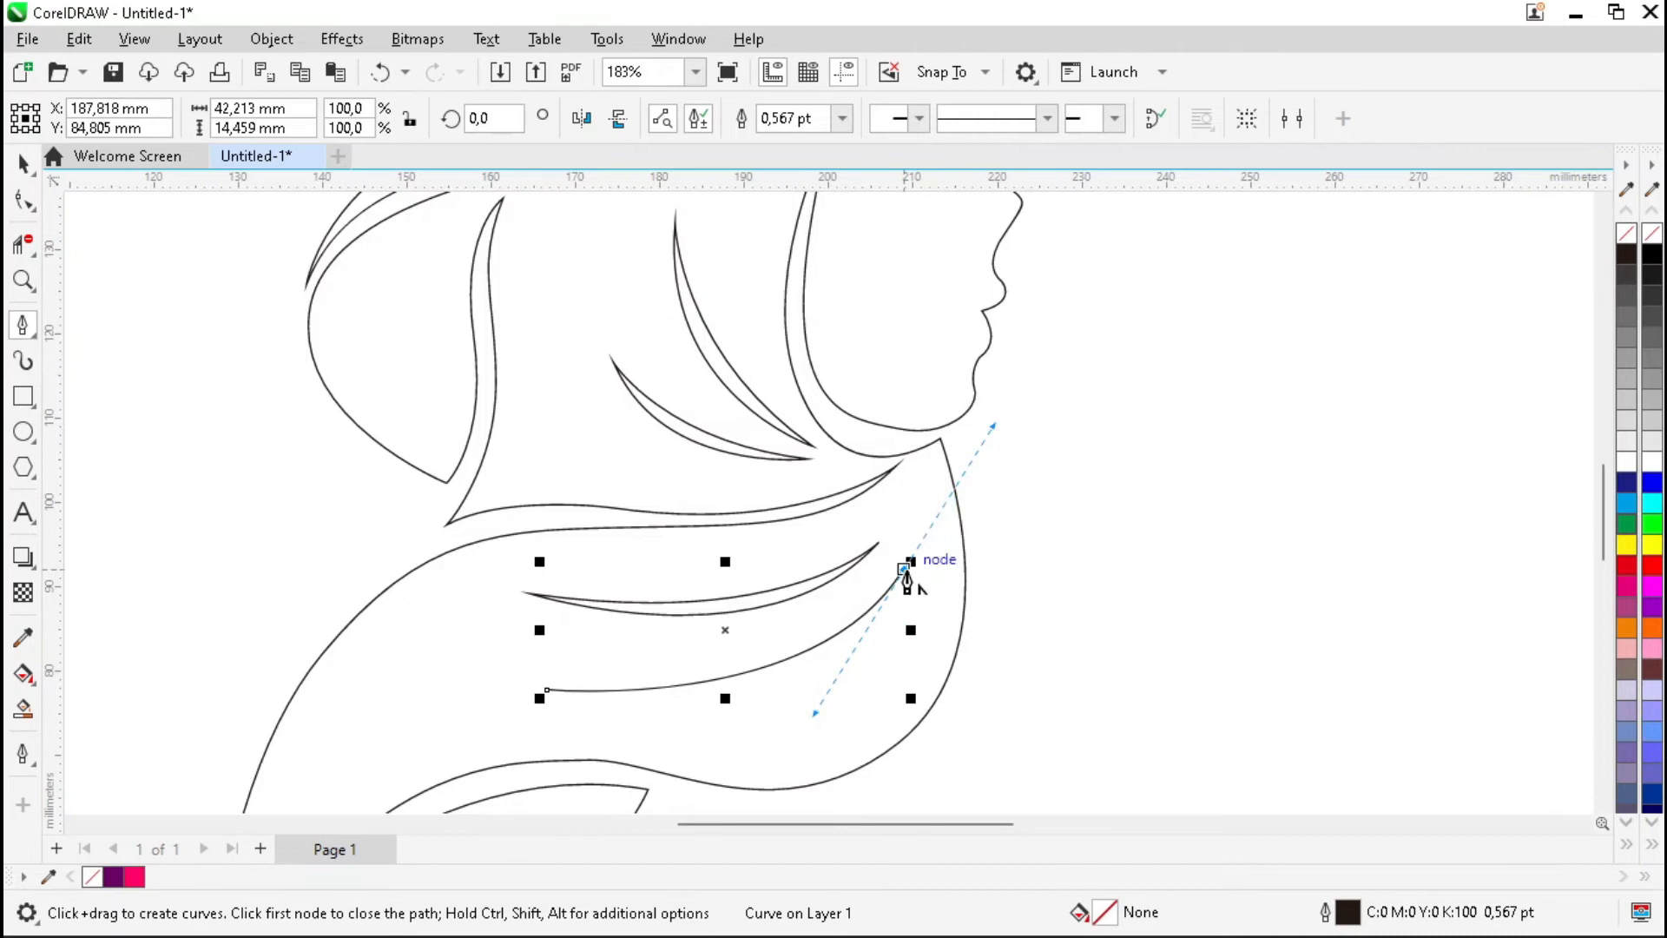
pyautogui.moveTo(546, 692); pyautogui.dragTo(885, 736)
pyautogui.press('space')
pyautogui.click(1038, 663)
pyautogui.press('F4')
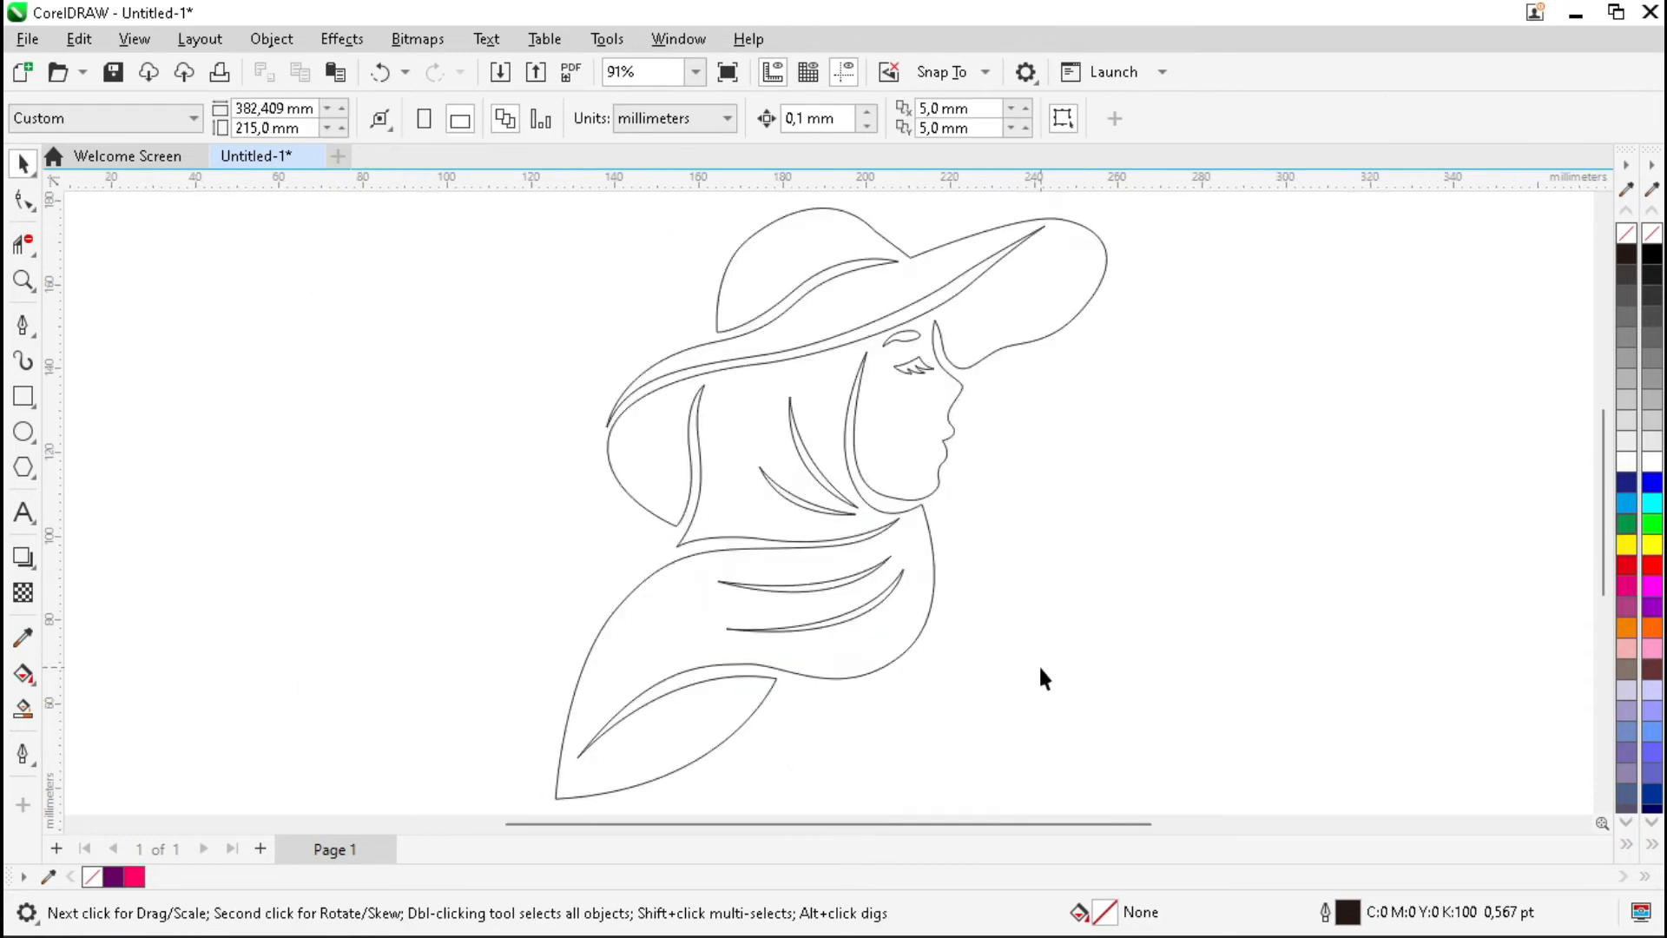
# Step: Select all the curves of the figure, group them, and clear the selection
pyautogui.scroll(-3, 644, 559)
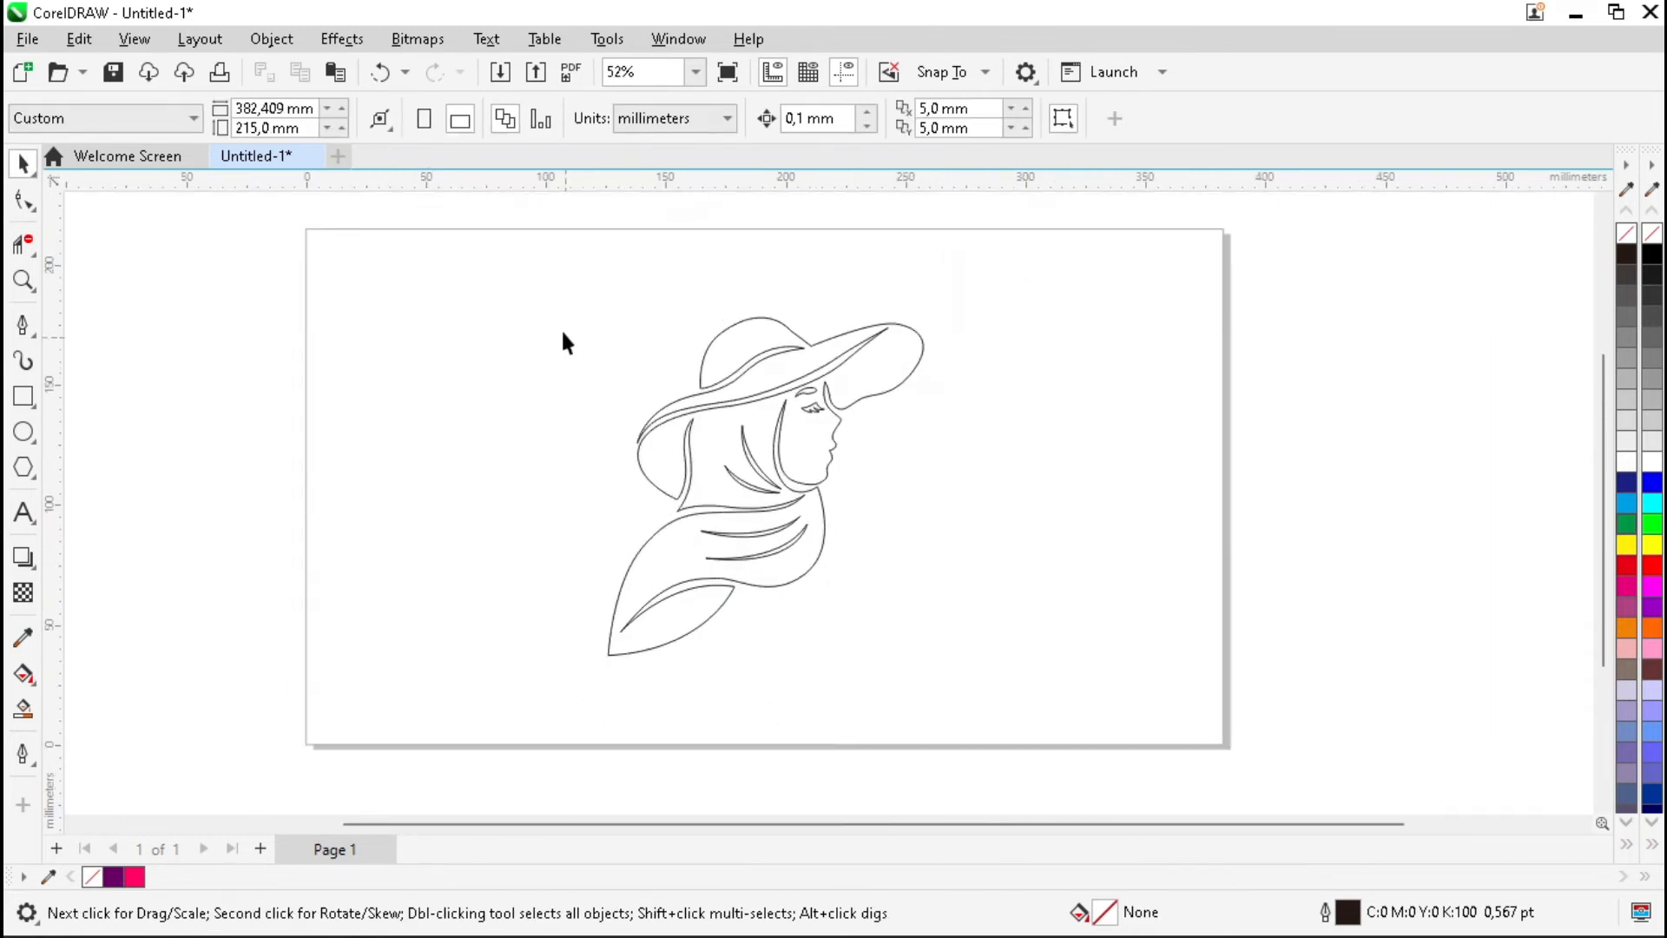
pyautogui.moveTo(764, 576); pyautogui.dragTo(1034, 711)
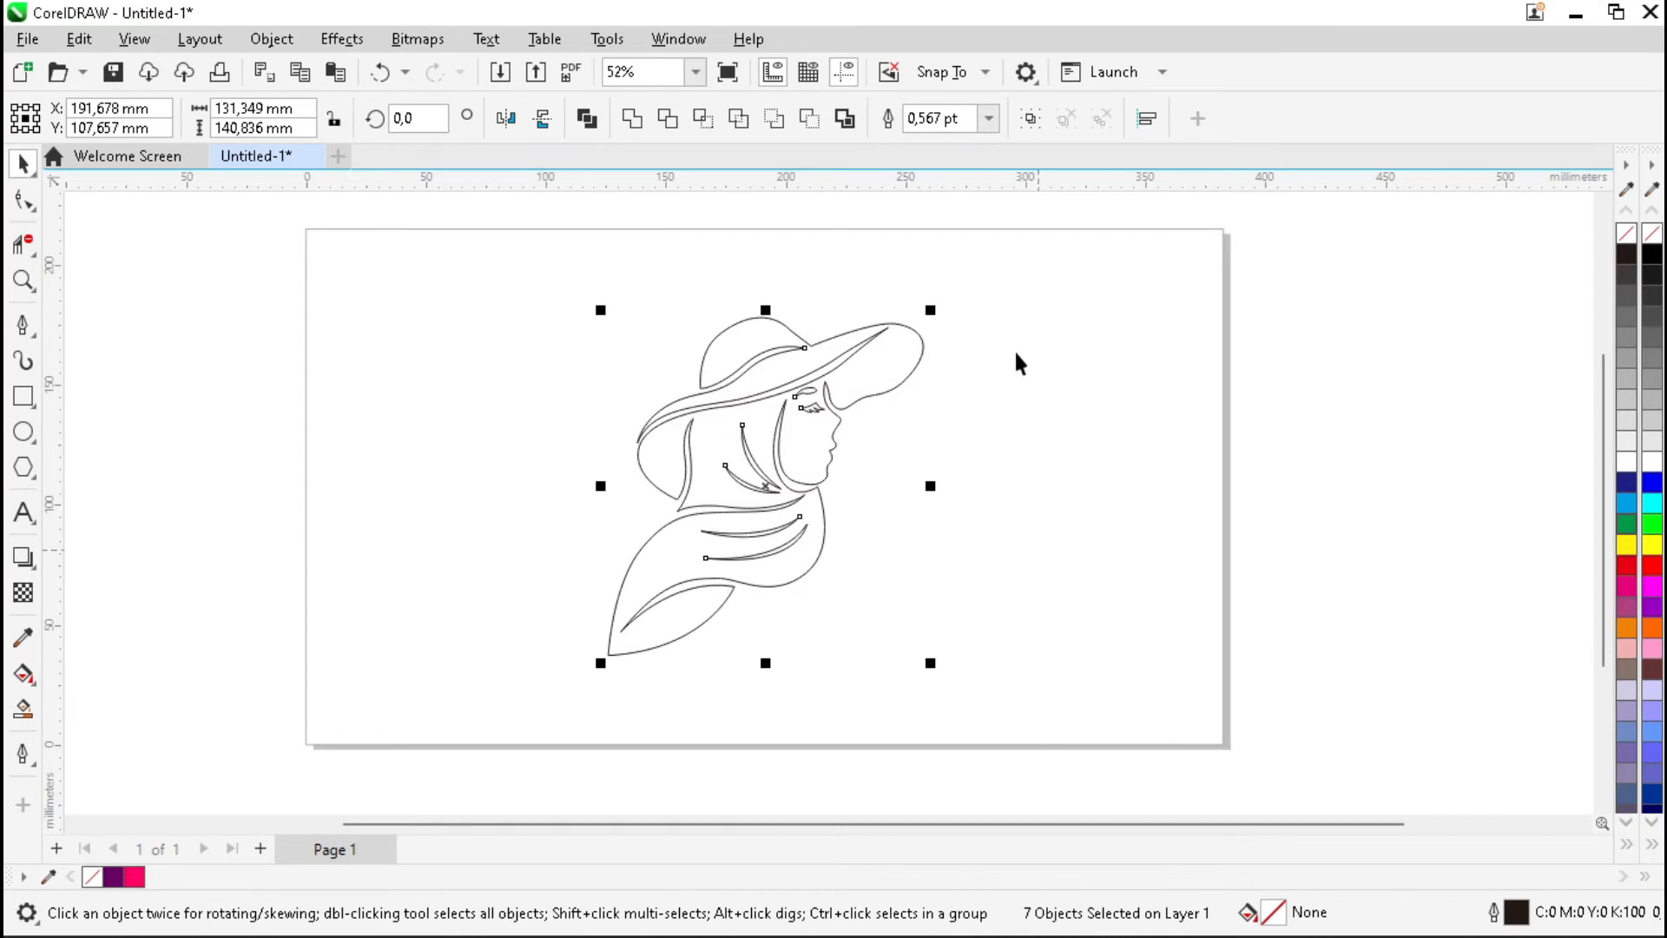
pyautogui.click(1032, 119)
pyautogui.click(1001, 325)
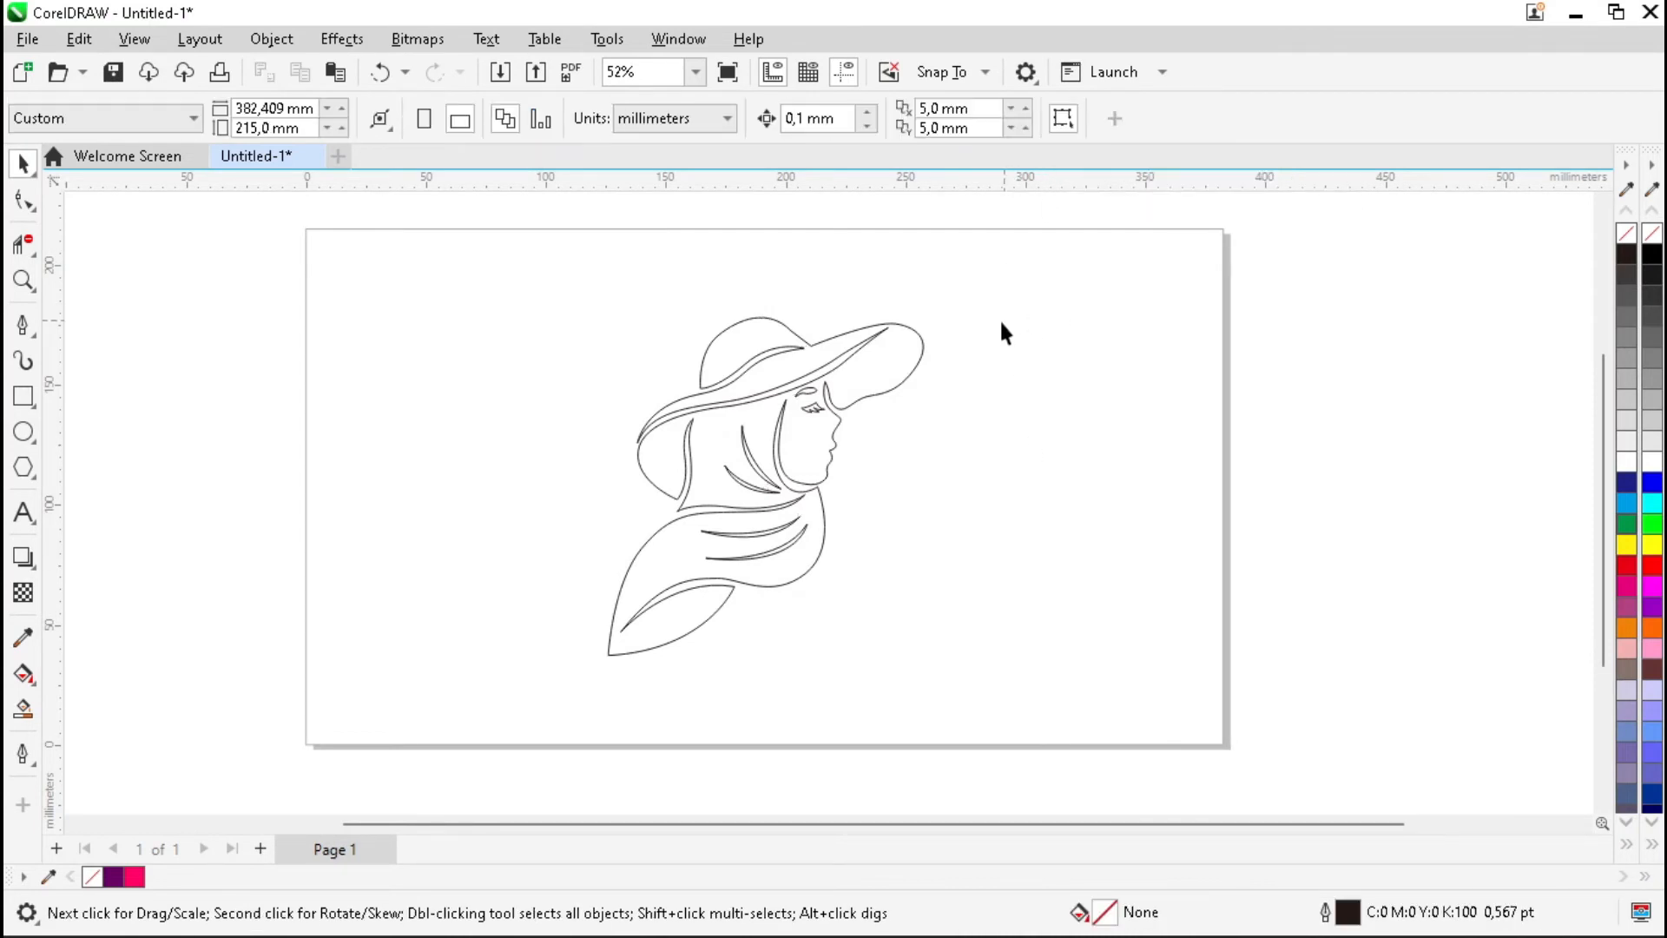
# Step: Smart-fill the silhouette with blue-grey C:40 M:20 Y:0 K:40 and no outline, and delete the original group of outlines
pyautogui.click(33, 717)
pyautogui.click(708, 451)
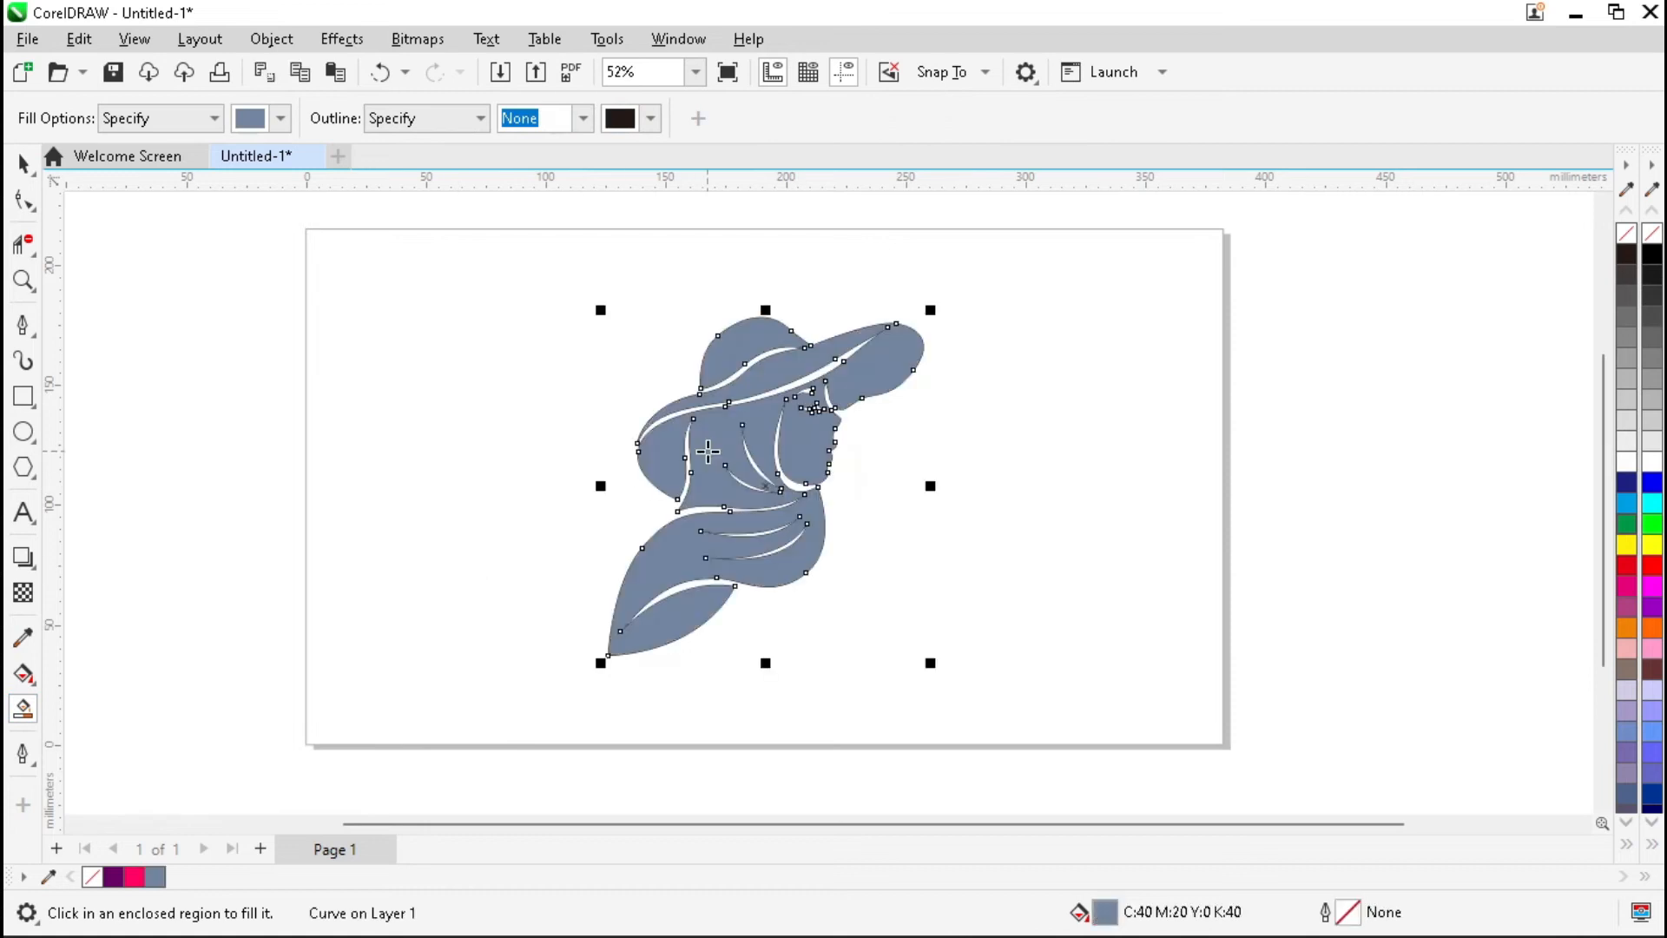
pyautogui.press('space')
pyautogui.keyDown('alt'); pyautogui.click(707, 451); pyautogui.keyUp('alt')
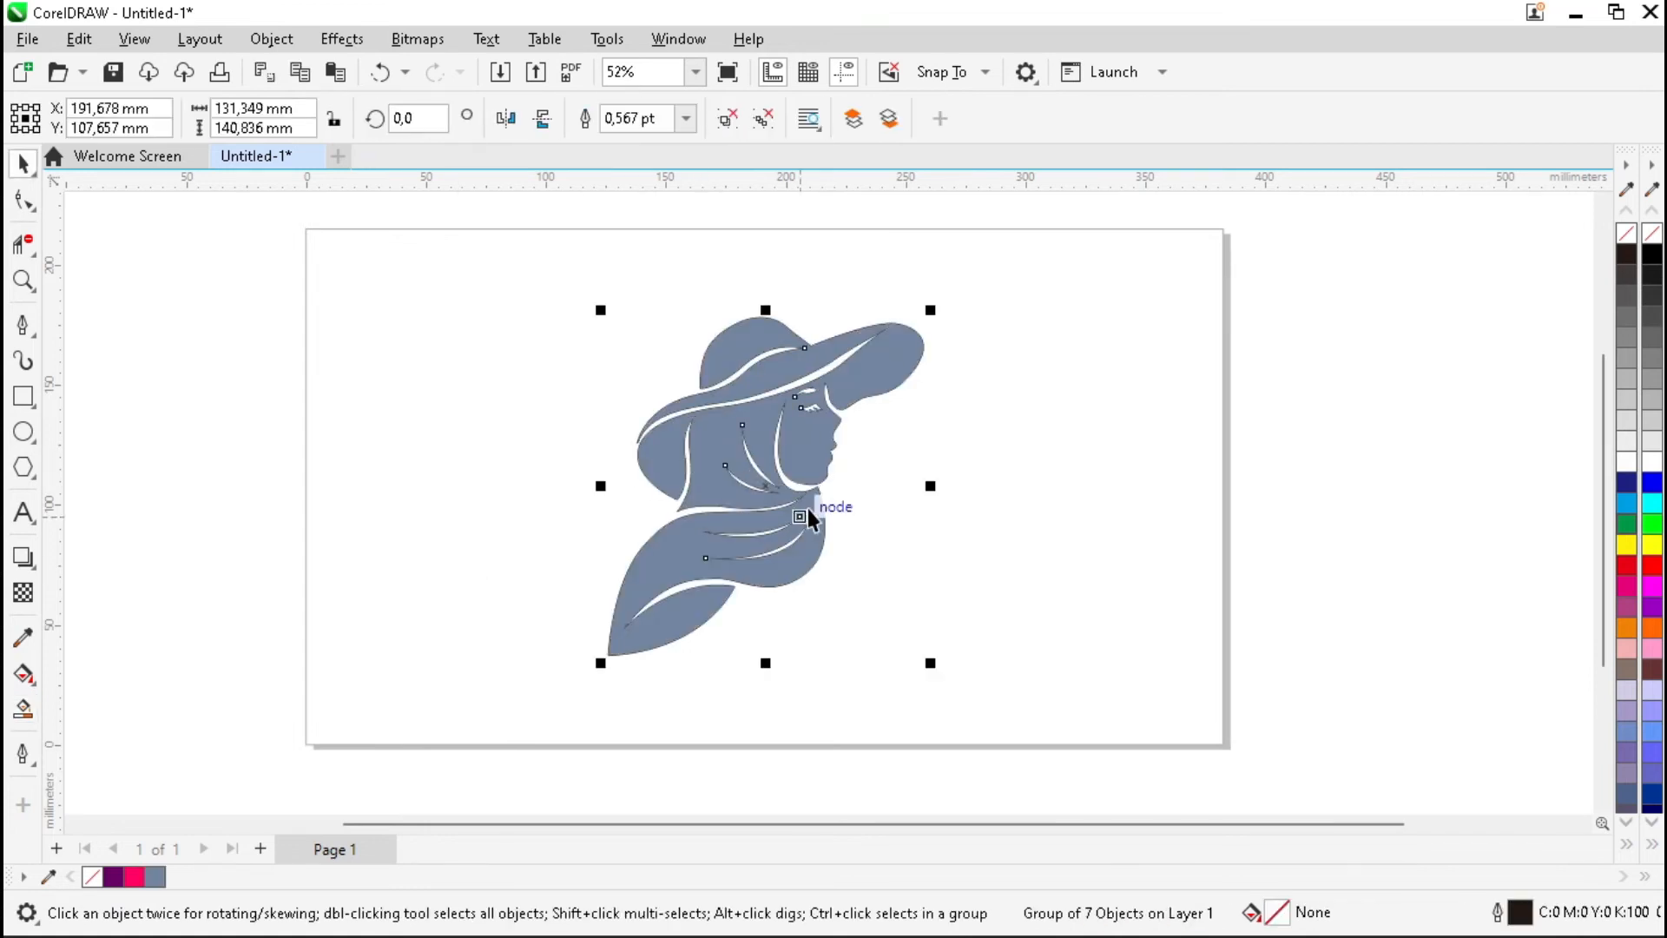
pyautogui.moveTo(767, 489); pyautogui.dragTo(1091, 489)
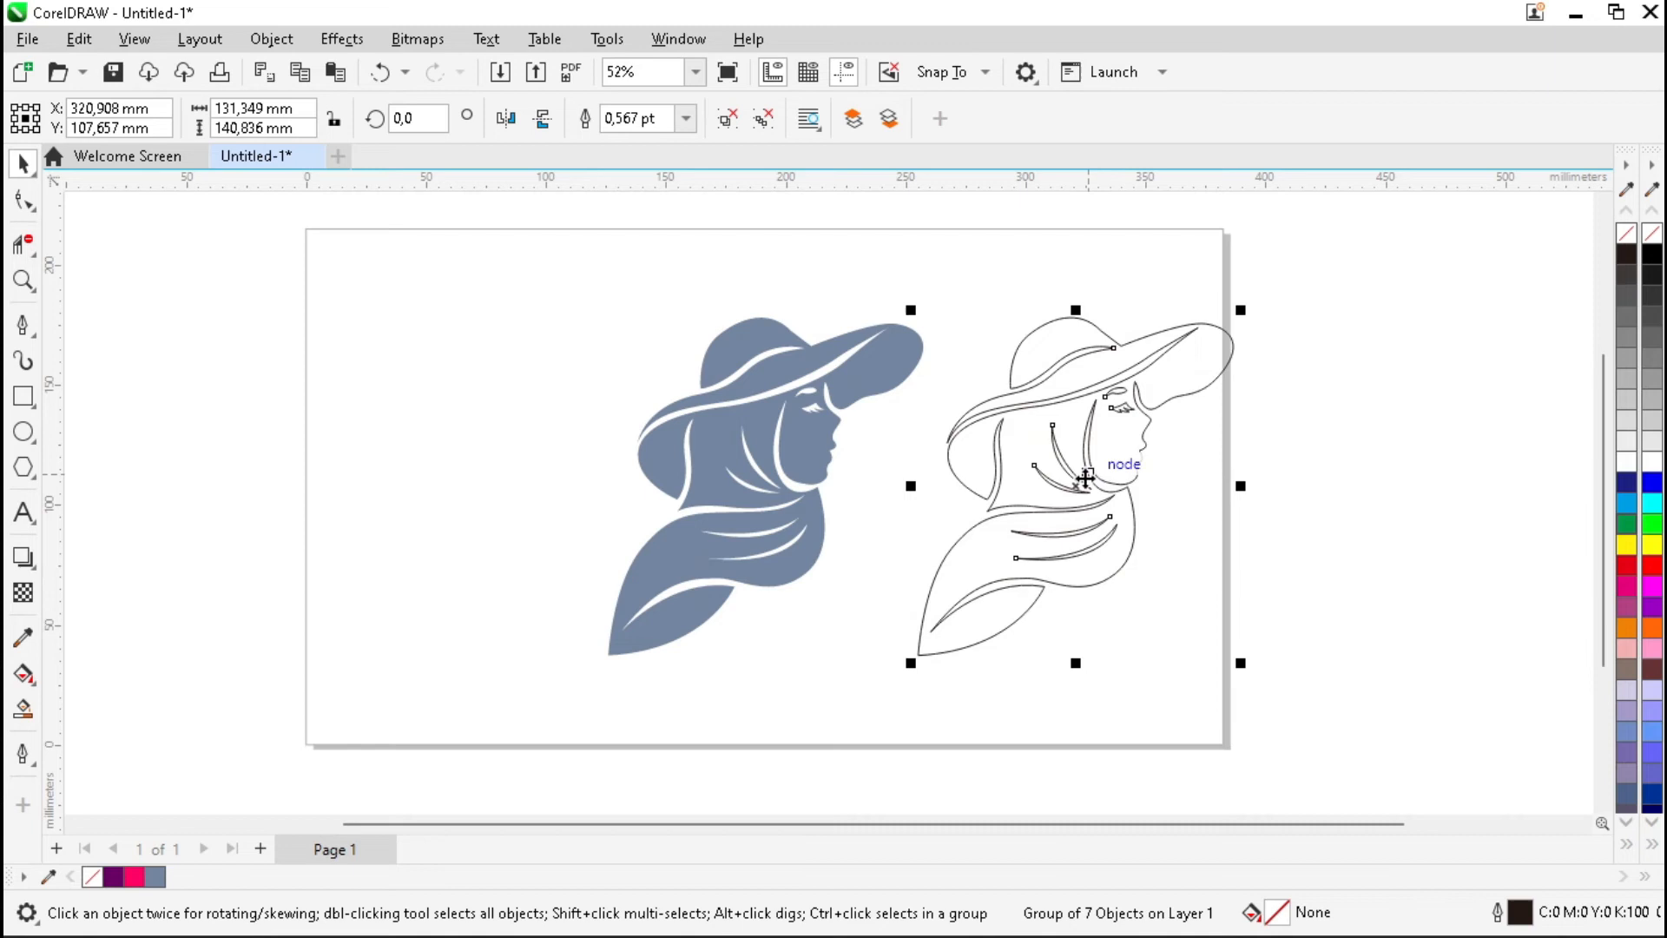
pyautogui.press('Delete')
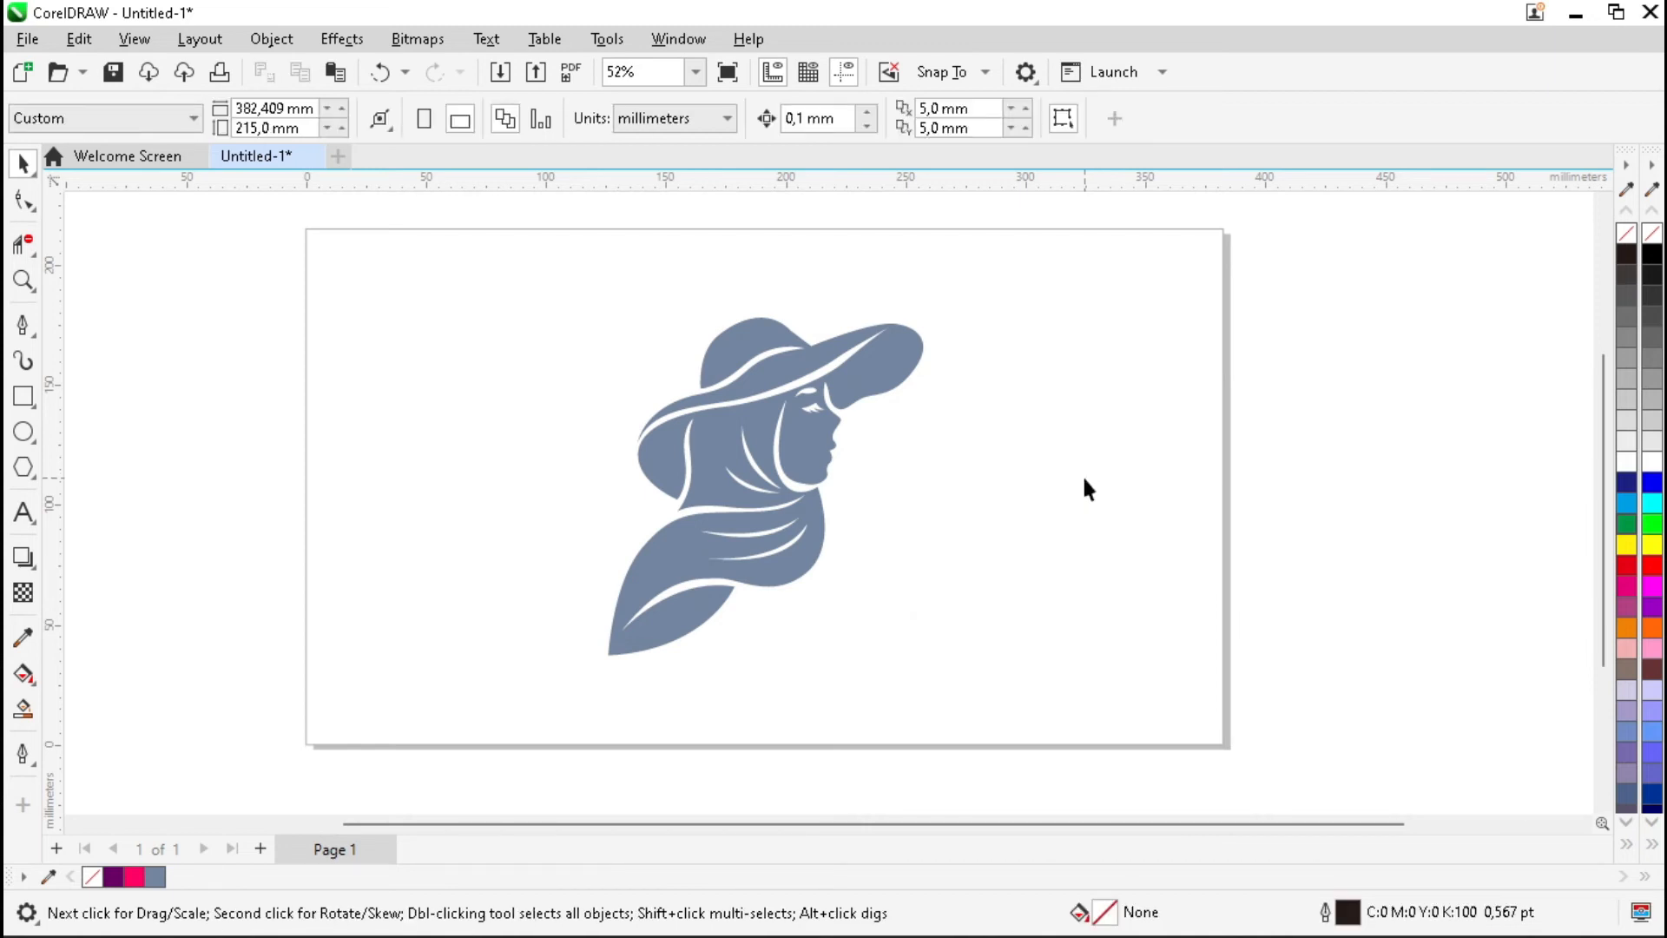
# Step: Draw a circle overlapping the silhouette and set its diameter to 150 mm
pyautogui.click(23, 431)
pyautogui.moveTo(436, 282); pyautogui.dragTo(675, 607)
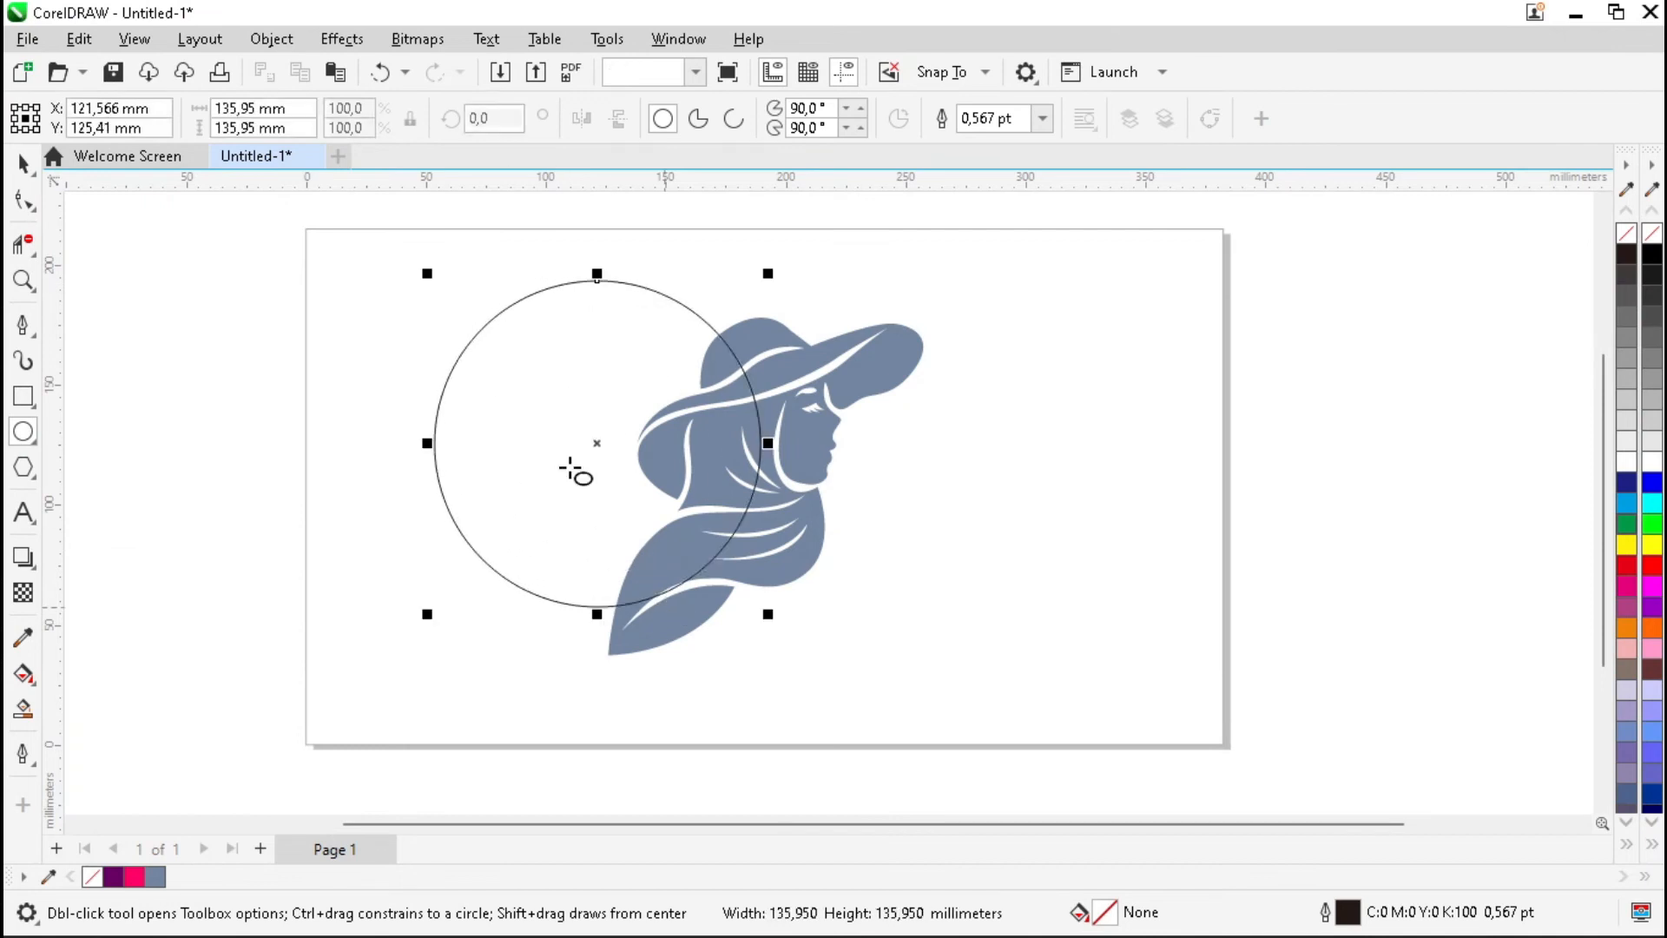
pyautogui.moveTo(292, 113); pyautogui.dragTo(110, 115)
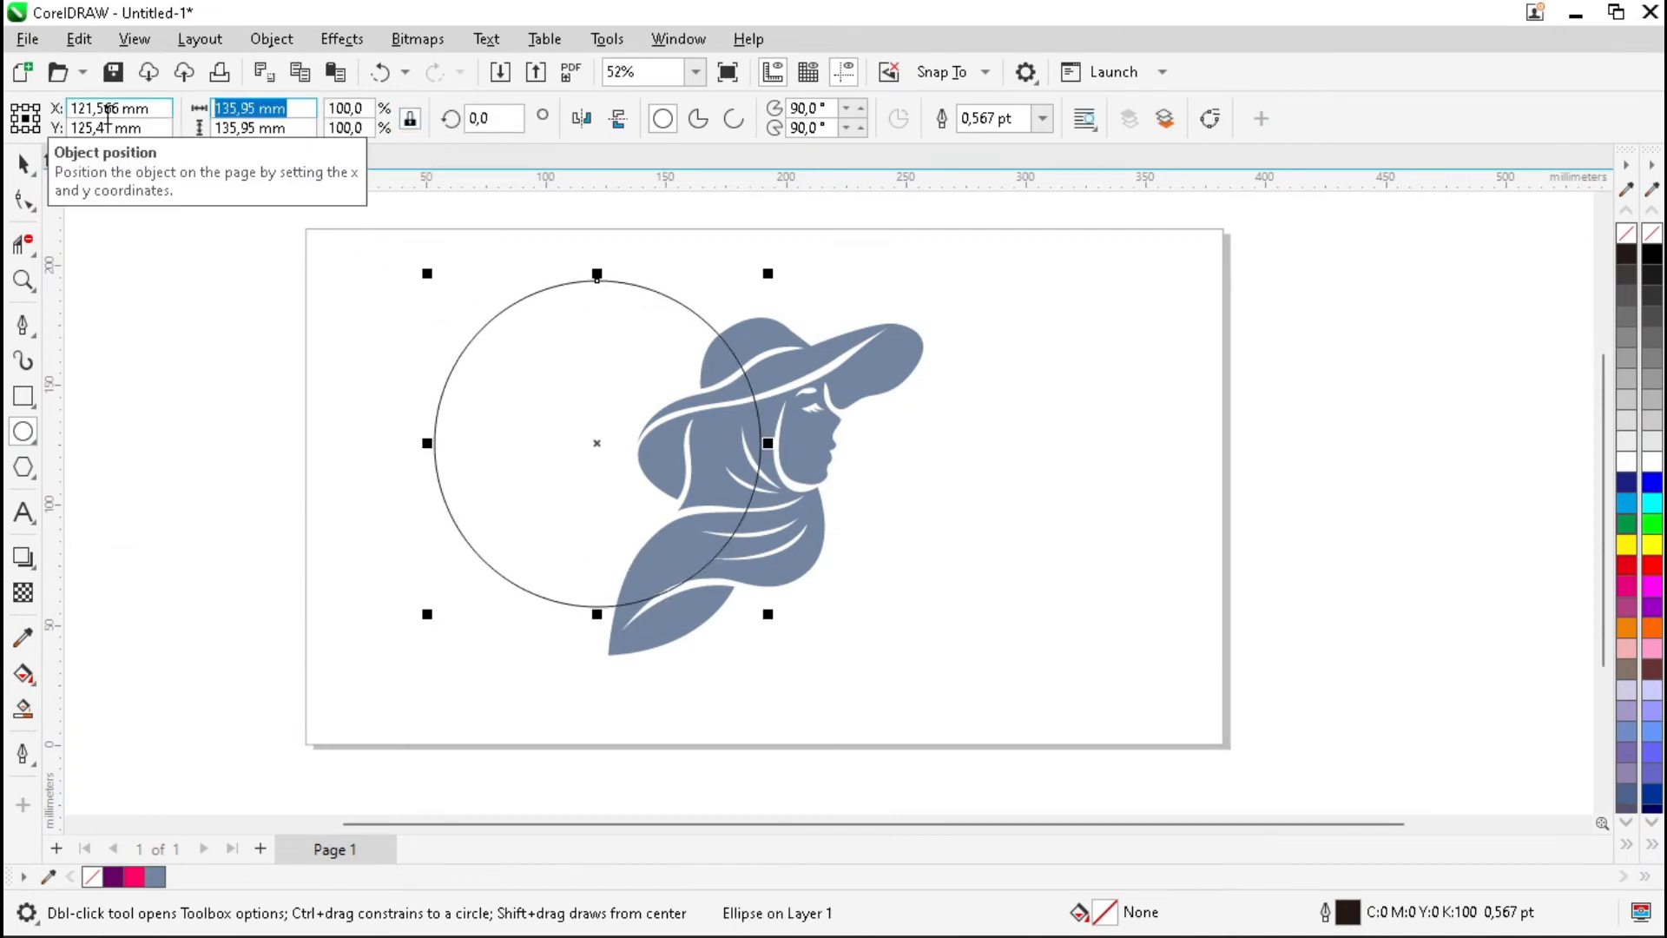
pyautogui.write('15')
pyautogui.press('Return')
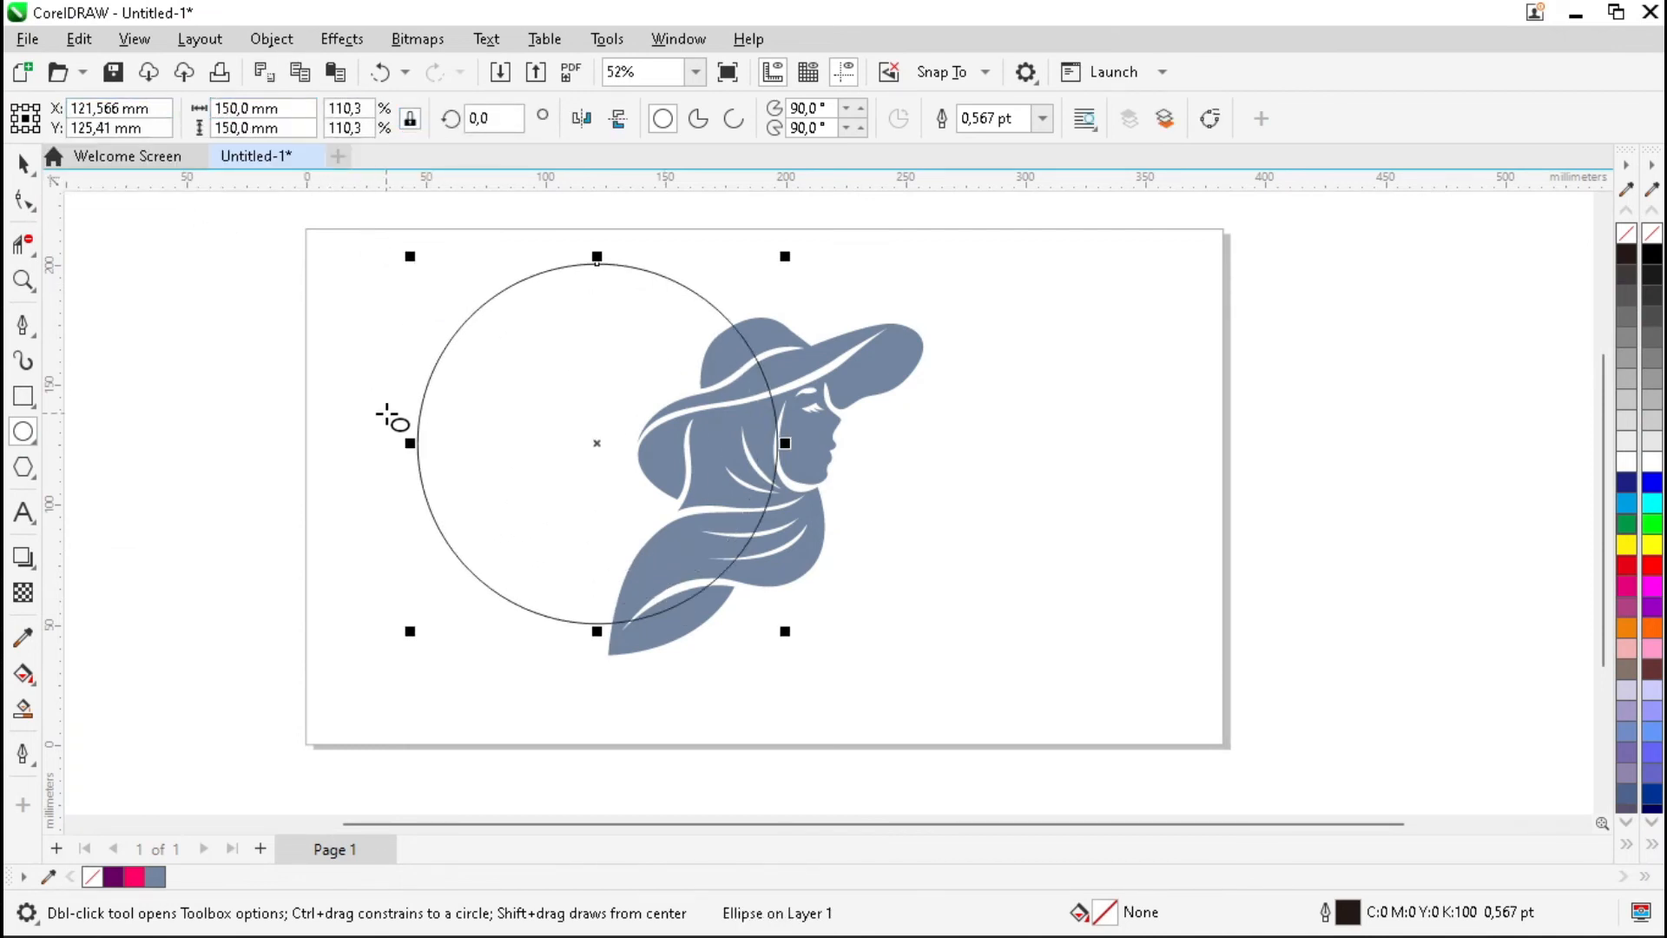
# Step: Centre the circle on the page, send it behind the silhouette, and clear the selection
pyautogui.press('p')
pyautogui.press('space')
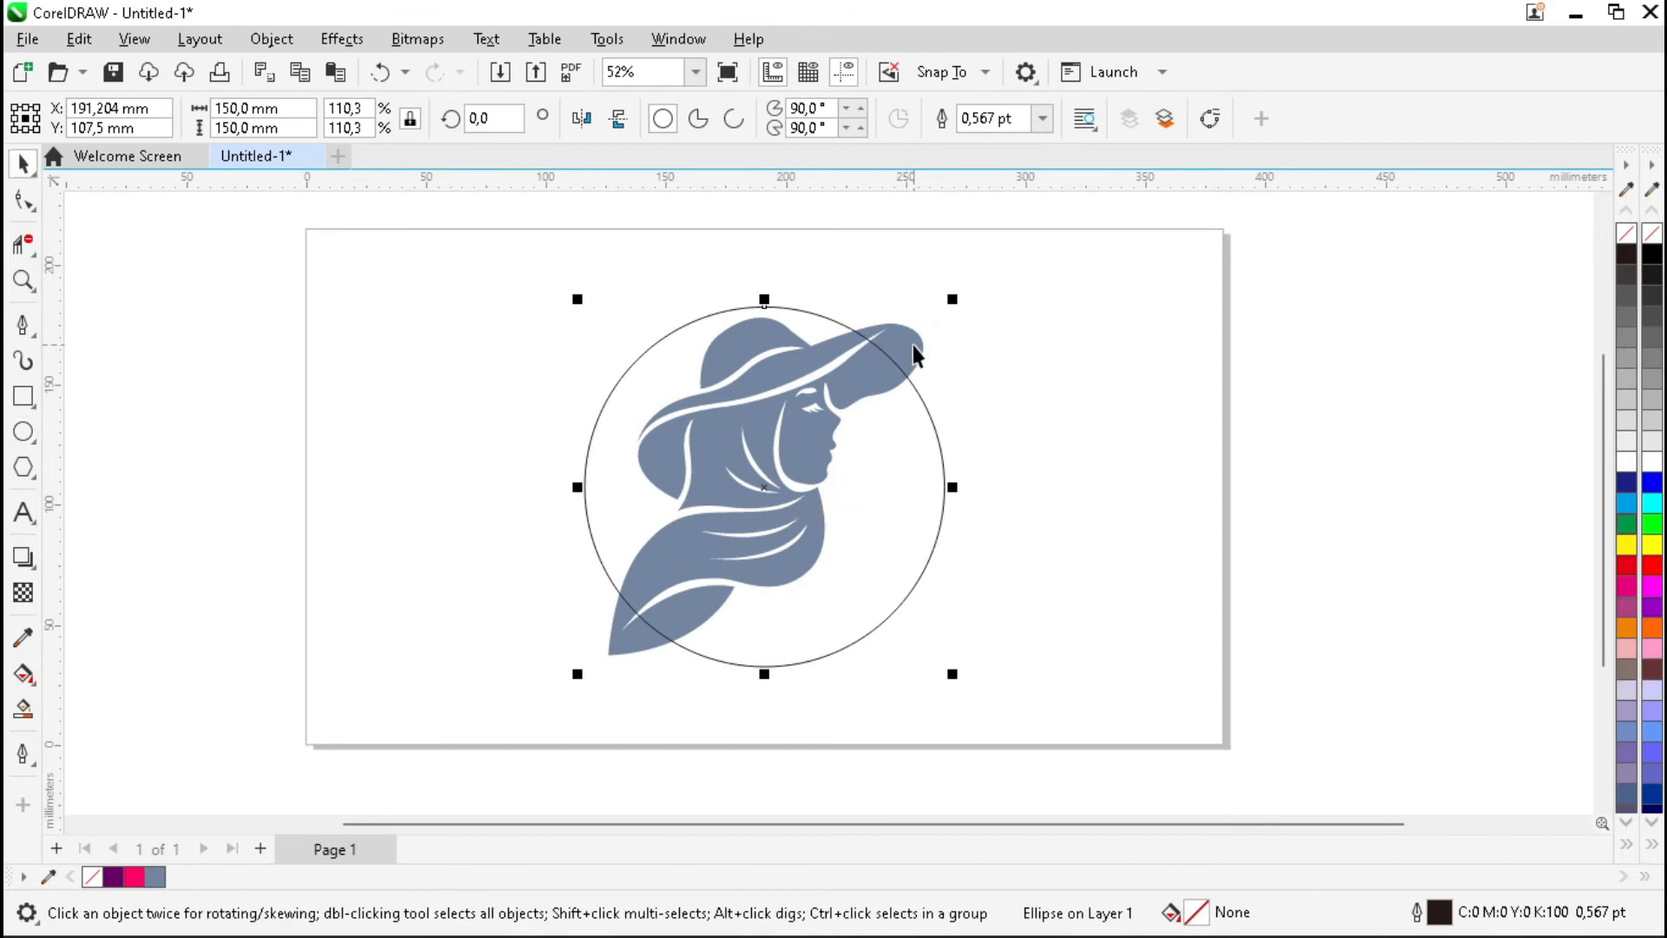
pyautogui.click(1164, 118)
pyautogui.click(1060, 412)
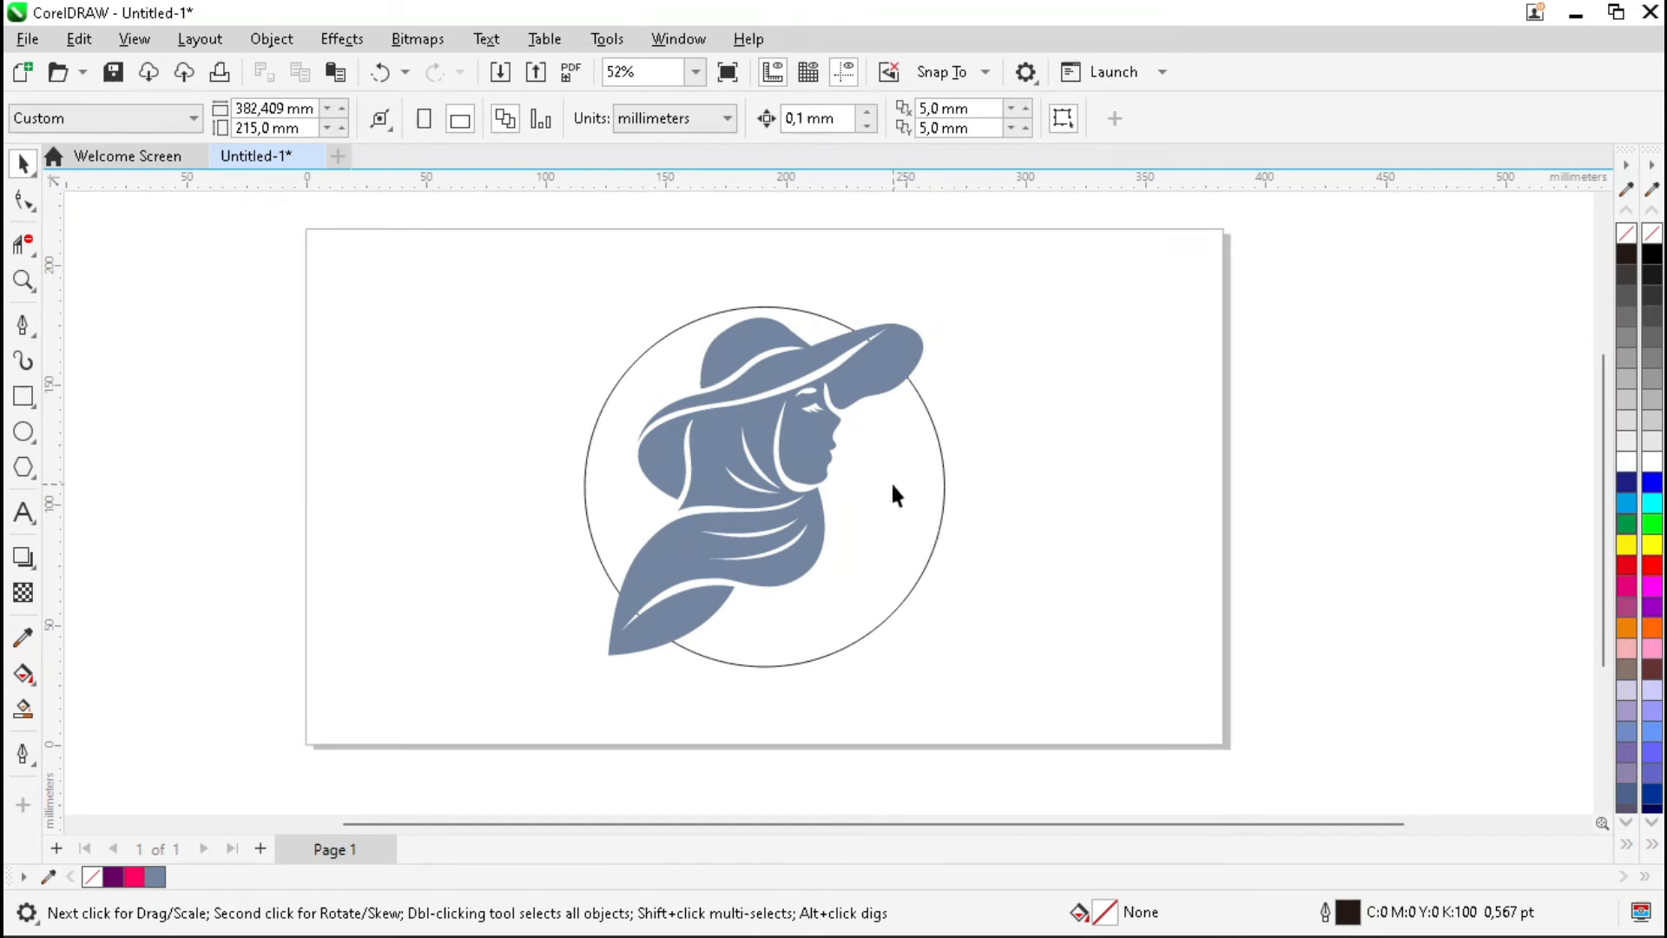
# Step: Give the circle an elliptical fountain fill running from pink at the centre to plum at the edge
pyautogui.click(607, 547)
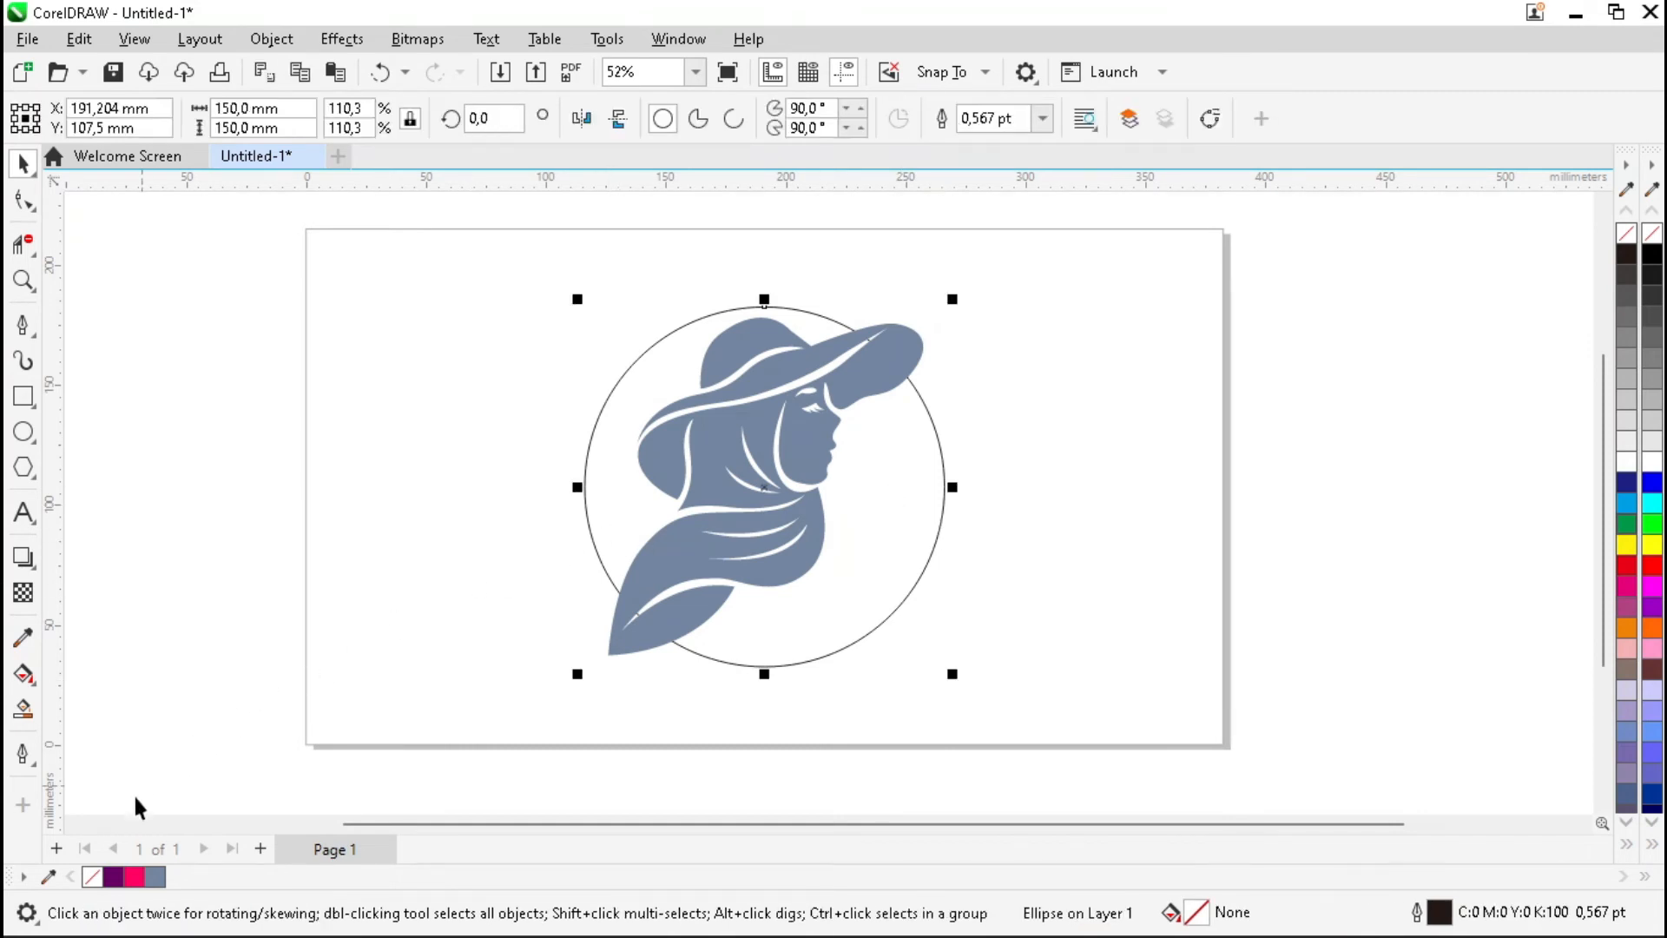
pyautogui.click(23, 673)
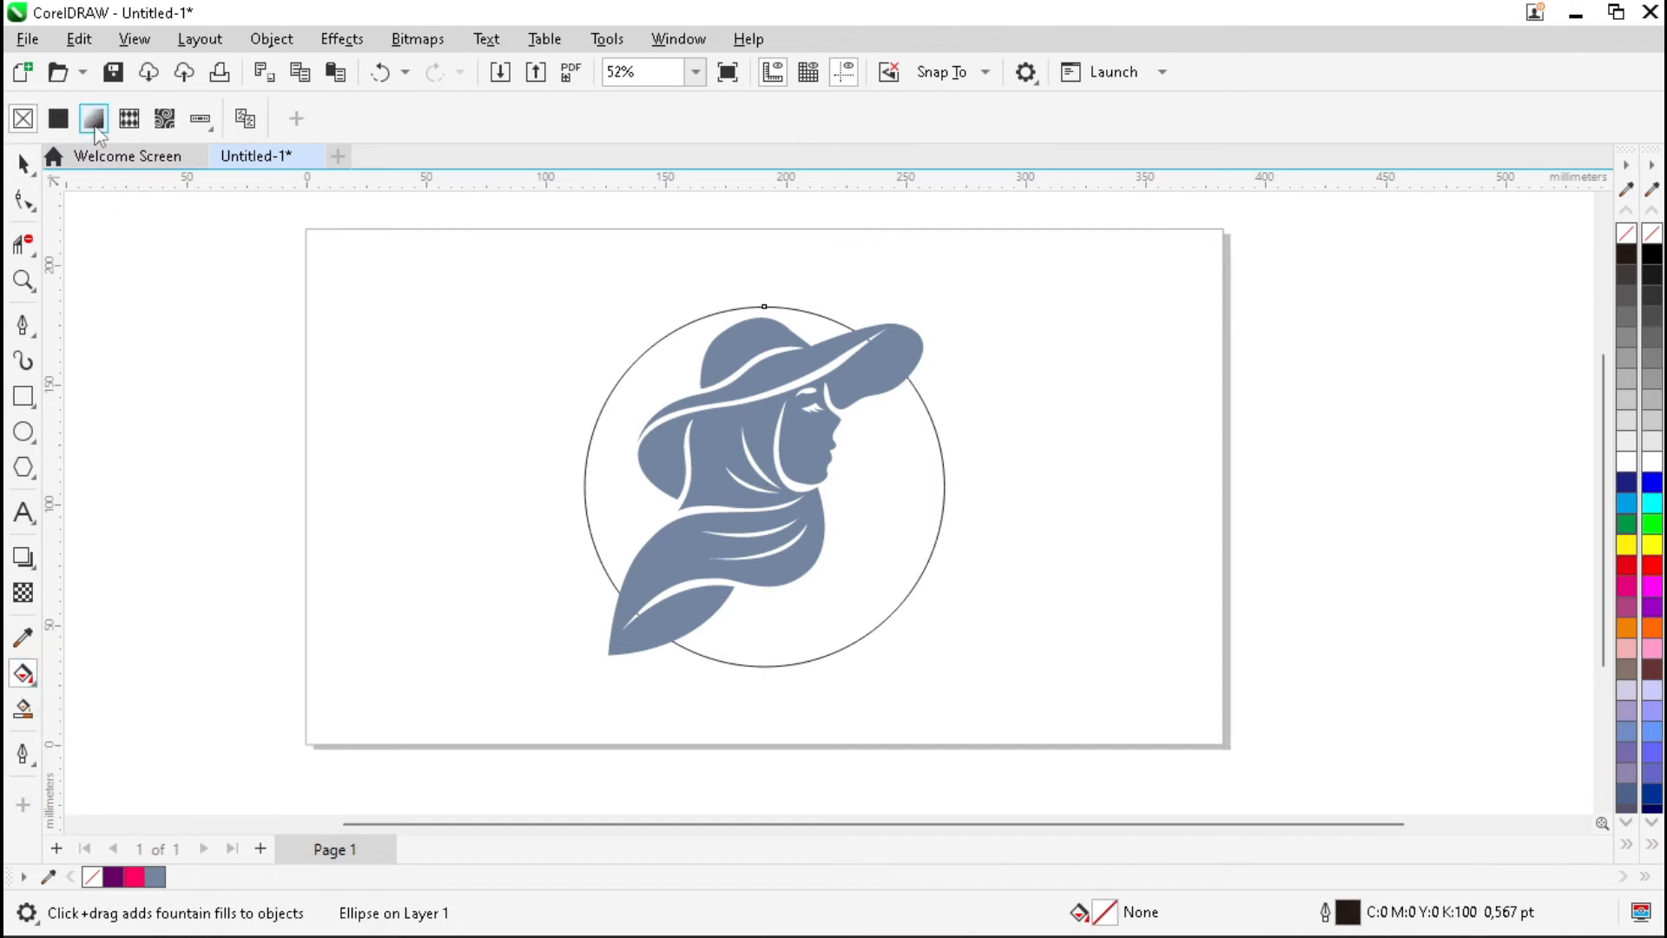
pyautogui.click(94, 119)
pyautogui.click(357, 119)
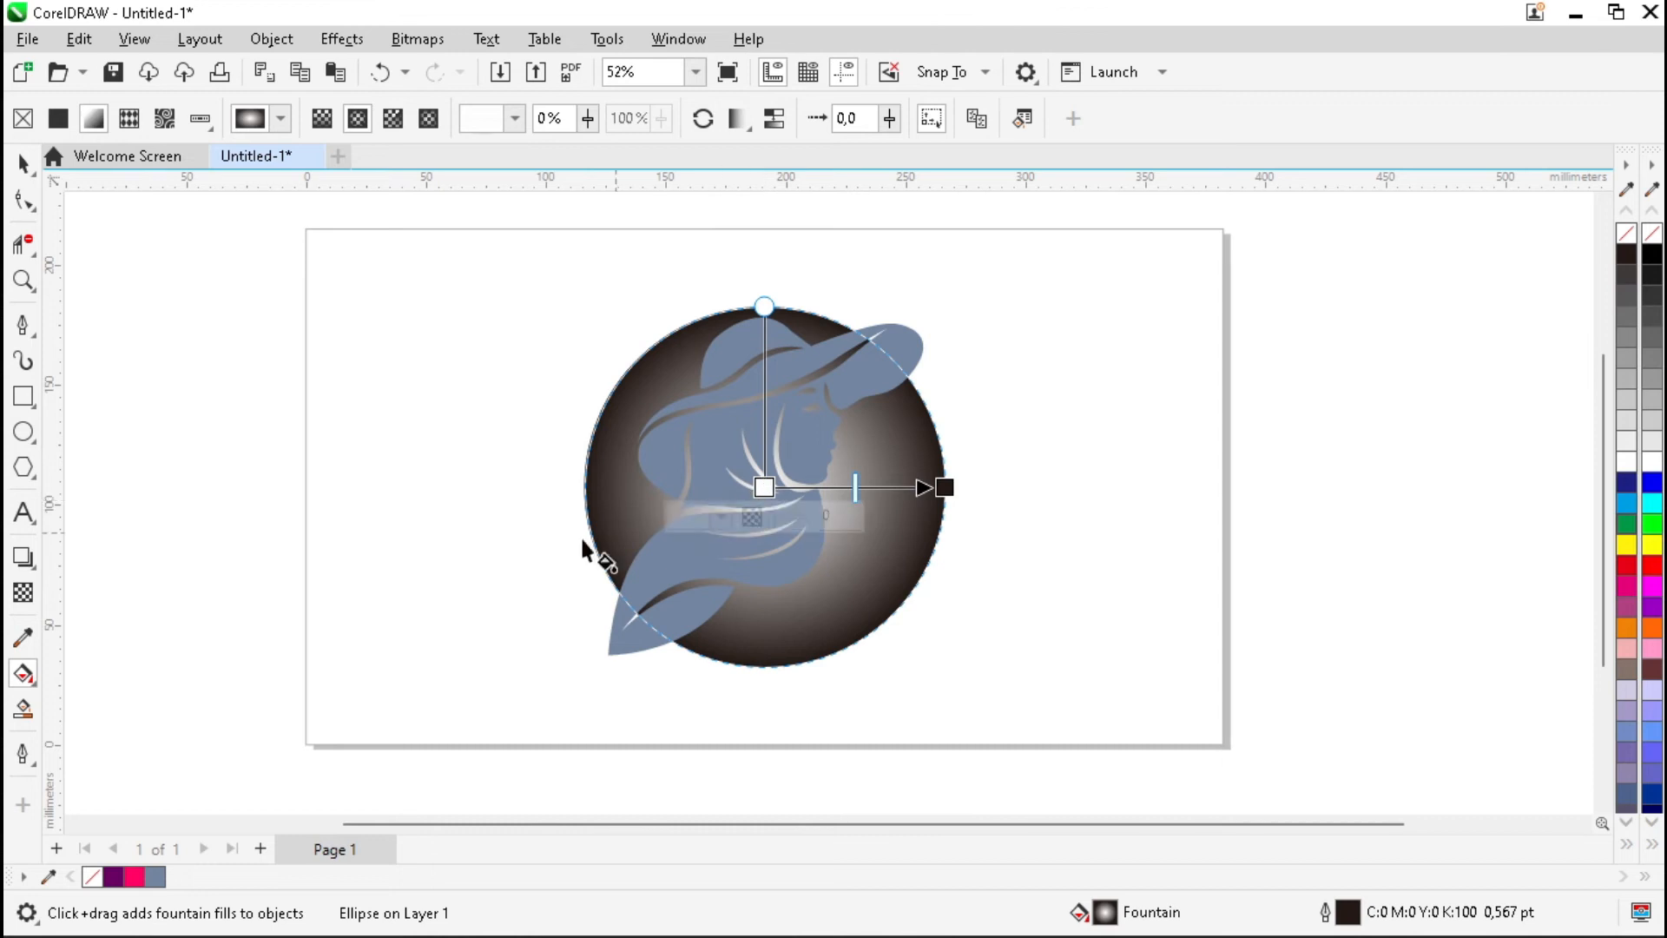
pyautogui.moveTo(134, 877); pyautogui.dragTo(764, 487)
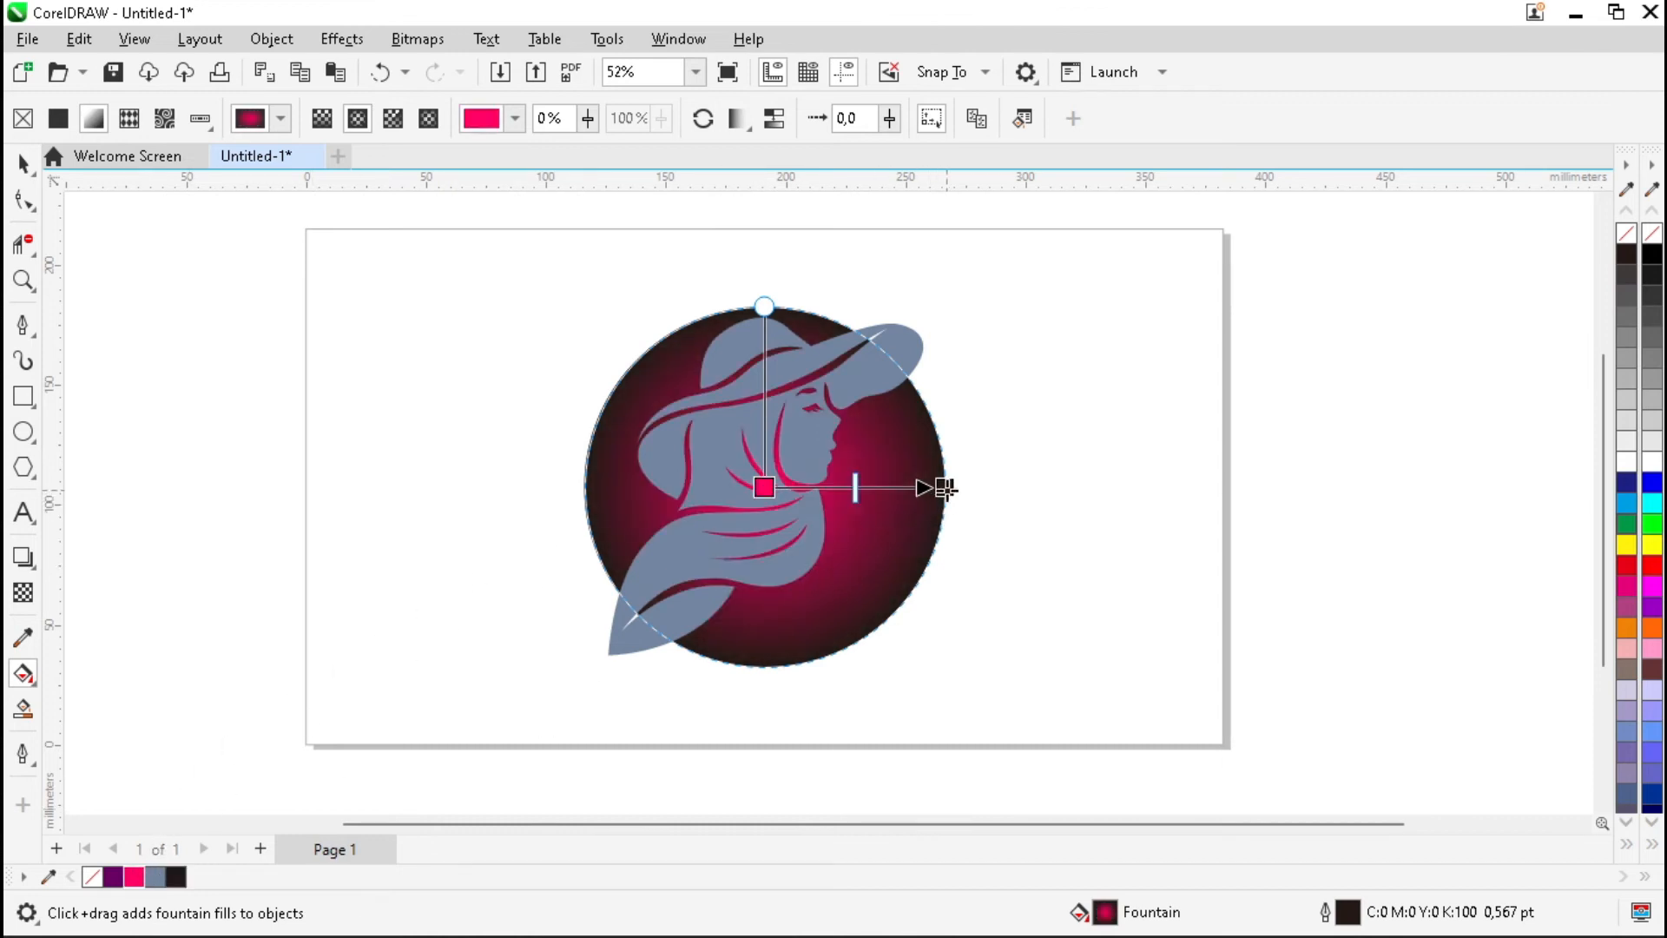
pyautogui.click(114, 877)
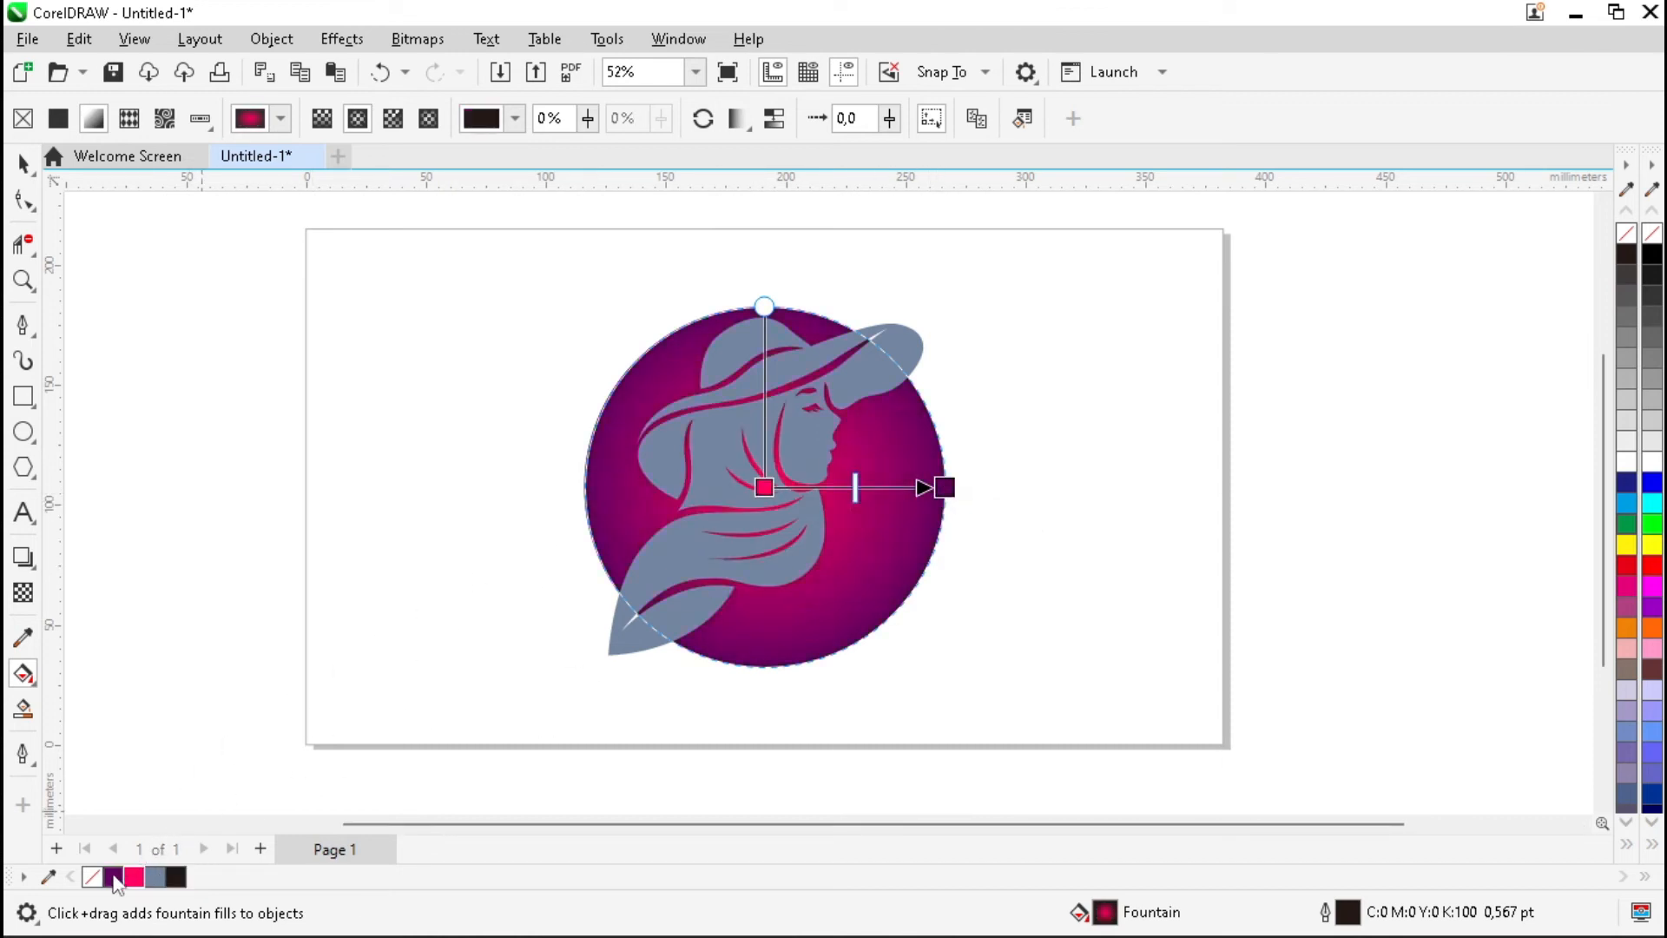
pyautogui.click(415, 576)
# Step: Add a one-step outside contour to the blue-grey silhouette with a 2 mm offset
pyautogui.press('space')
pyautogui.click(724, 457)
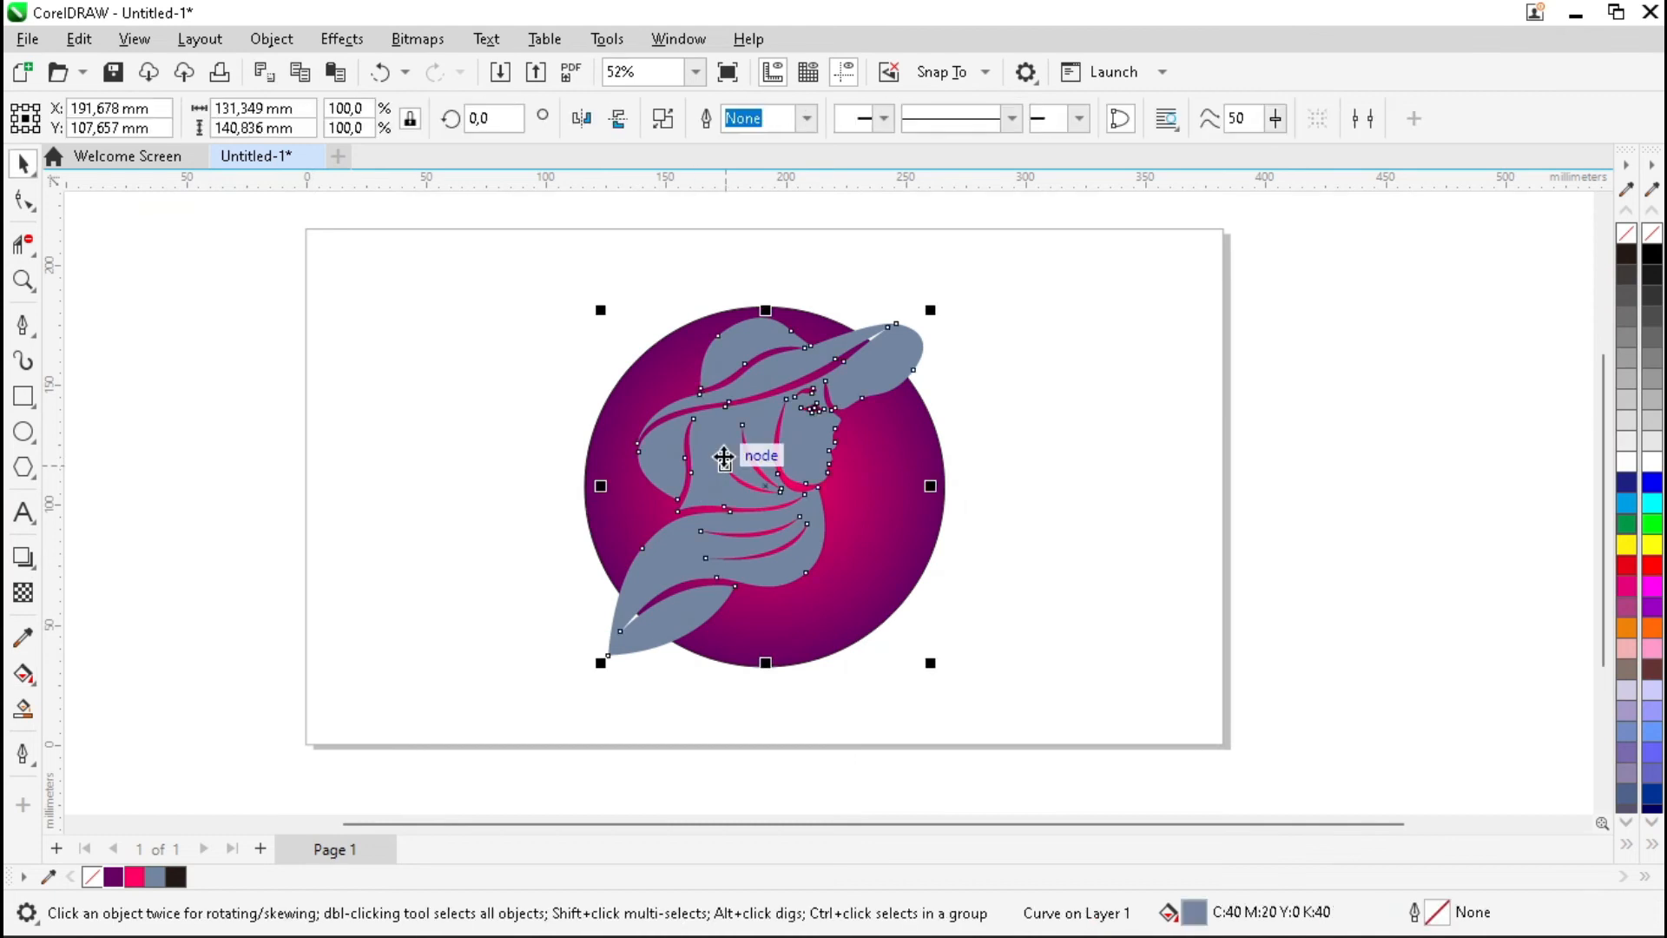
pyautogui.click(35, 571)
pyautogui.click(104, 580)
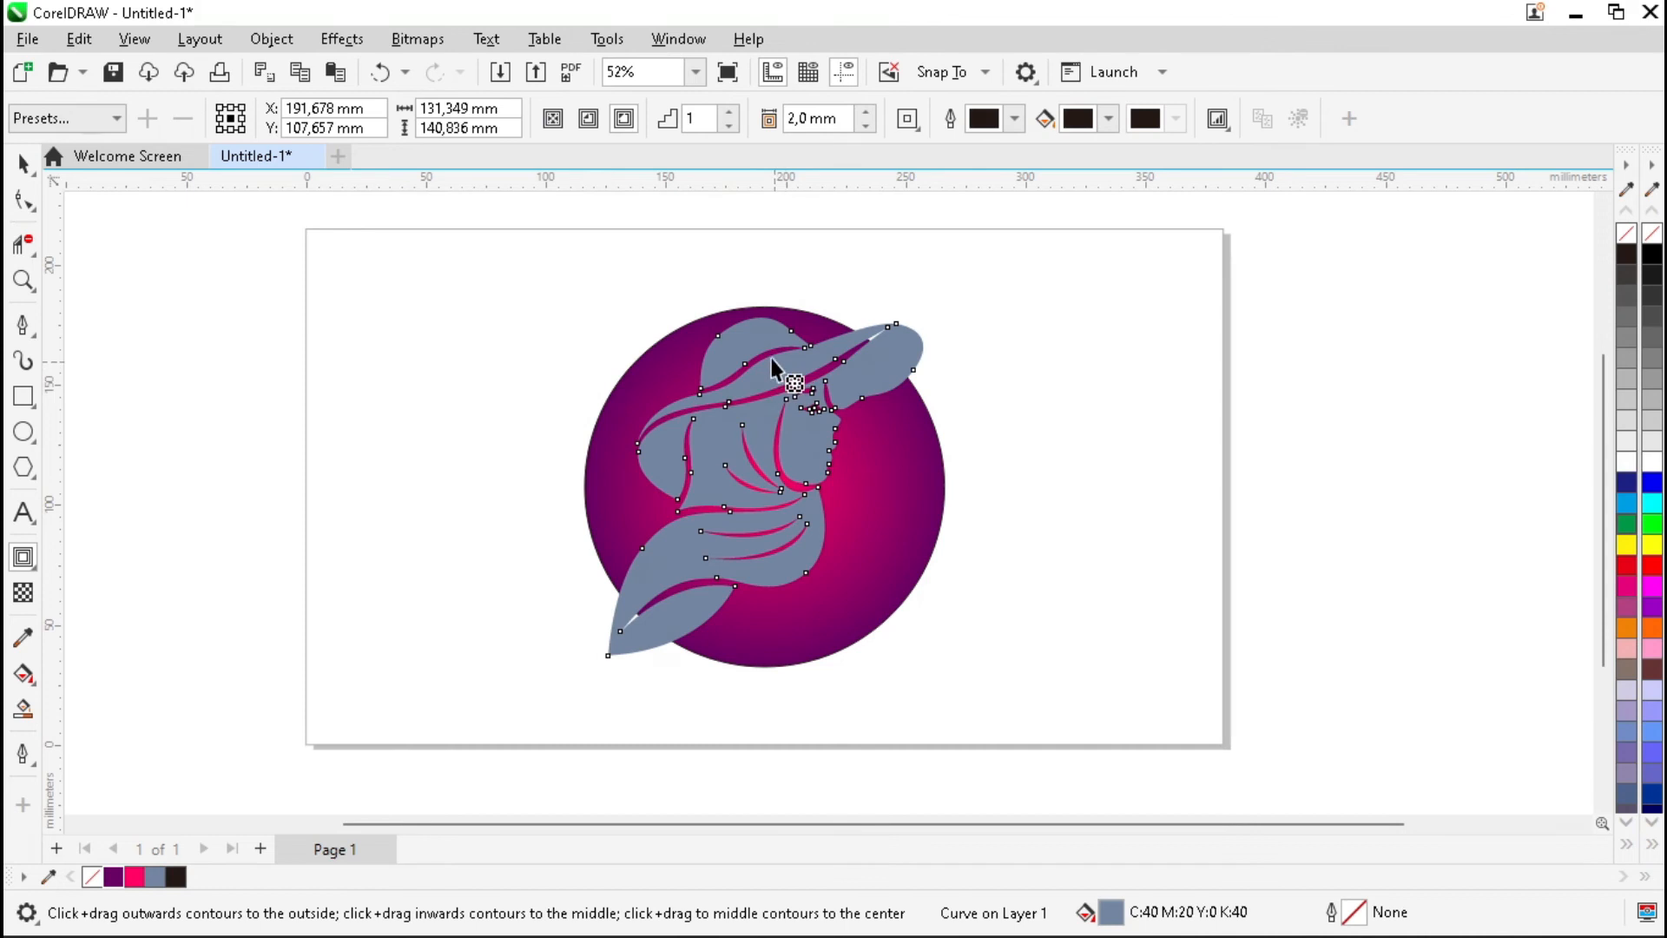
pyautogui.scroll(1, 771, 358)
pyautogui.moveTo(763, 342); pyautogui.dragTo(783, 309)
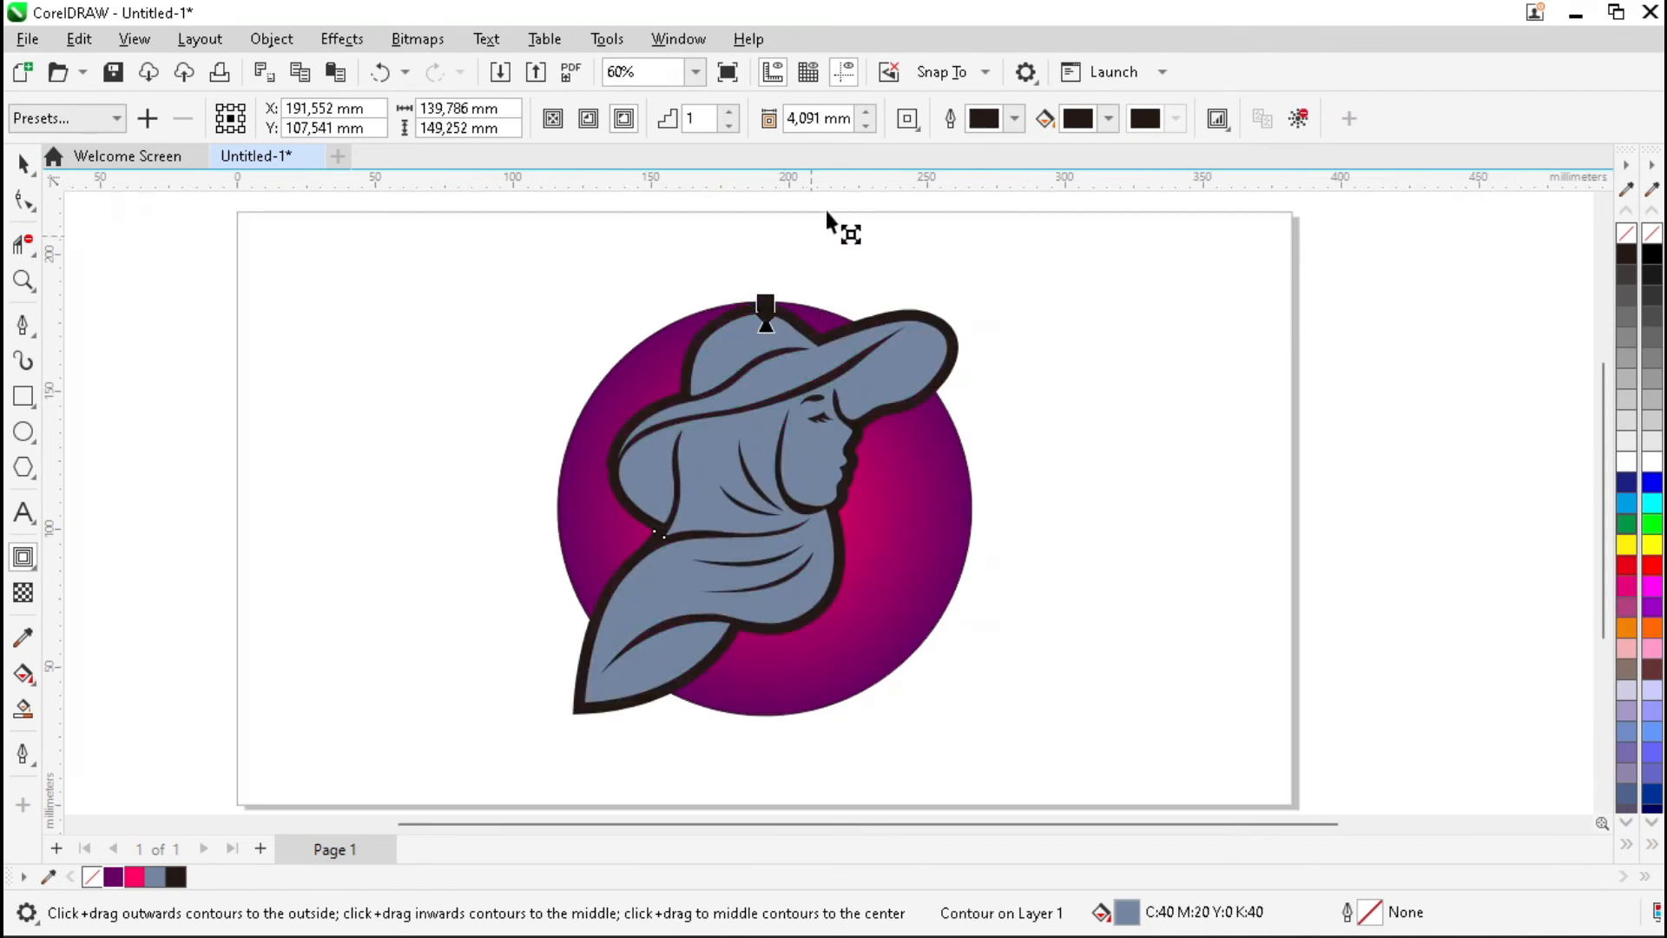
pyautogui.click(825, 117)
pyautogui.write('2')
pyautogui.press('Return')
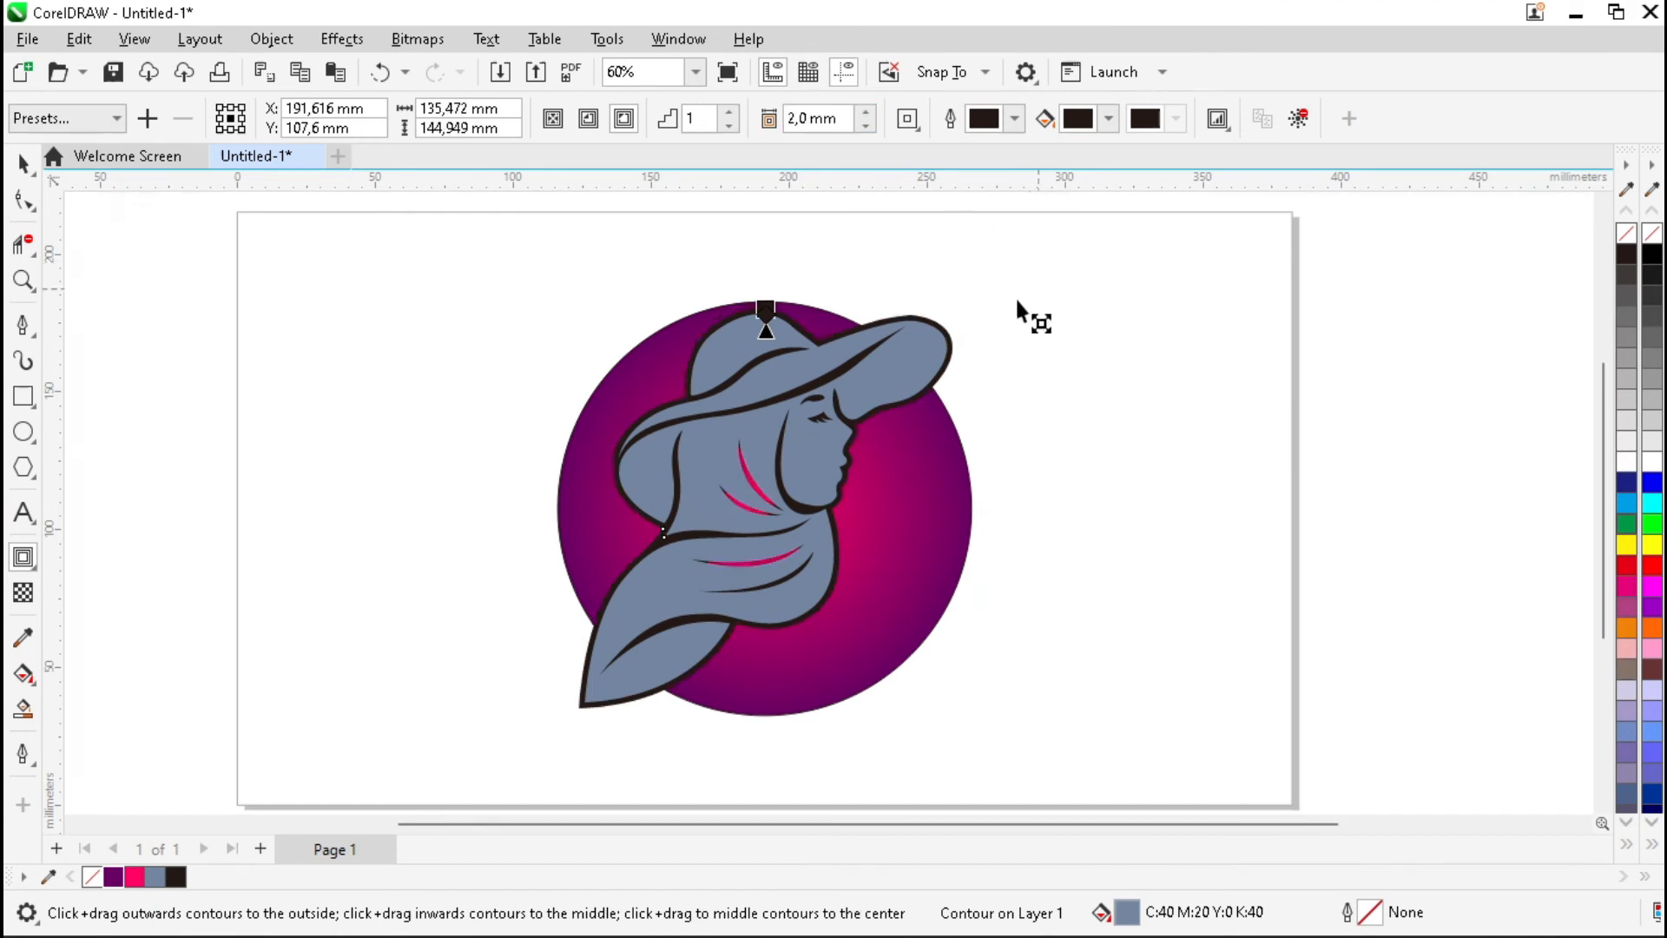
# Step: Break the contour apart and move the blue-grey silhouette off to the right of the circle
pyautogui.scroll(2, 789, 325)
pyautogui.rightClick(809, 332)
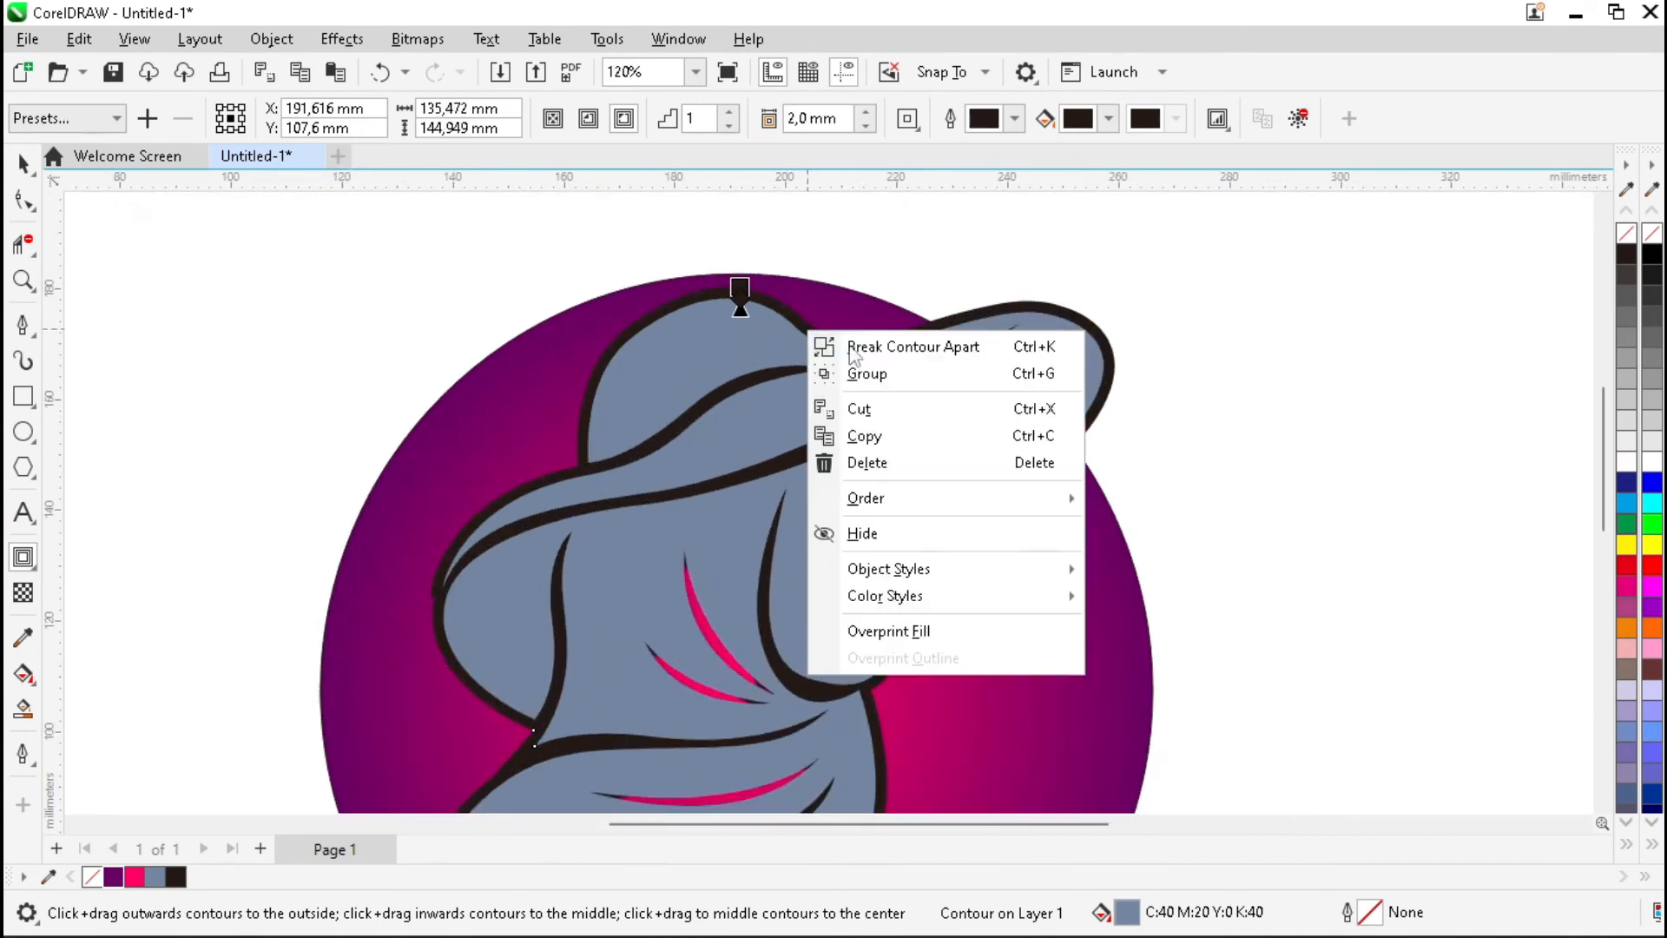
pyautogui.click(903, 351)
pyautogui.scroll(-2, 868, 349)
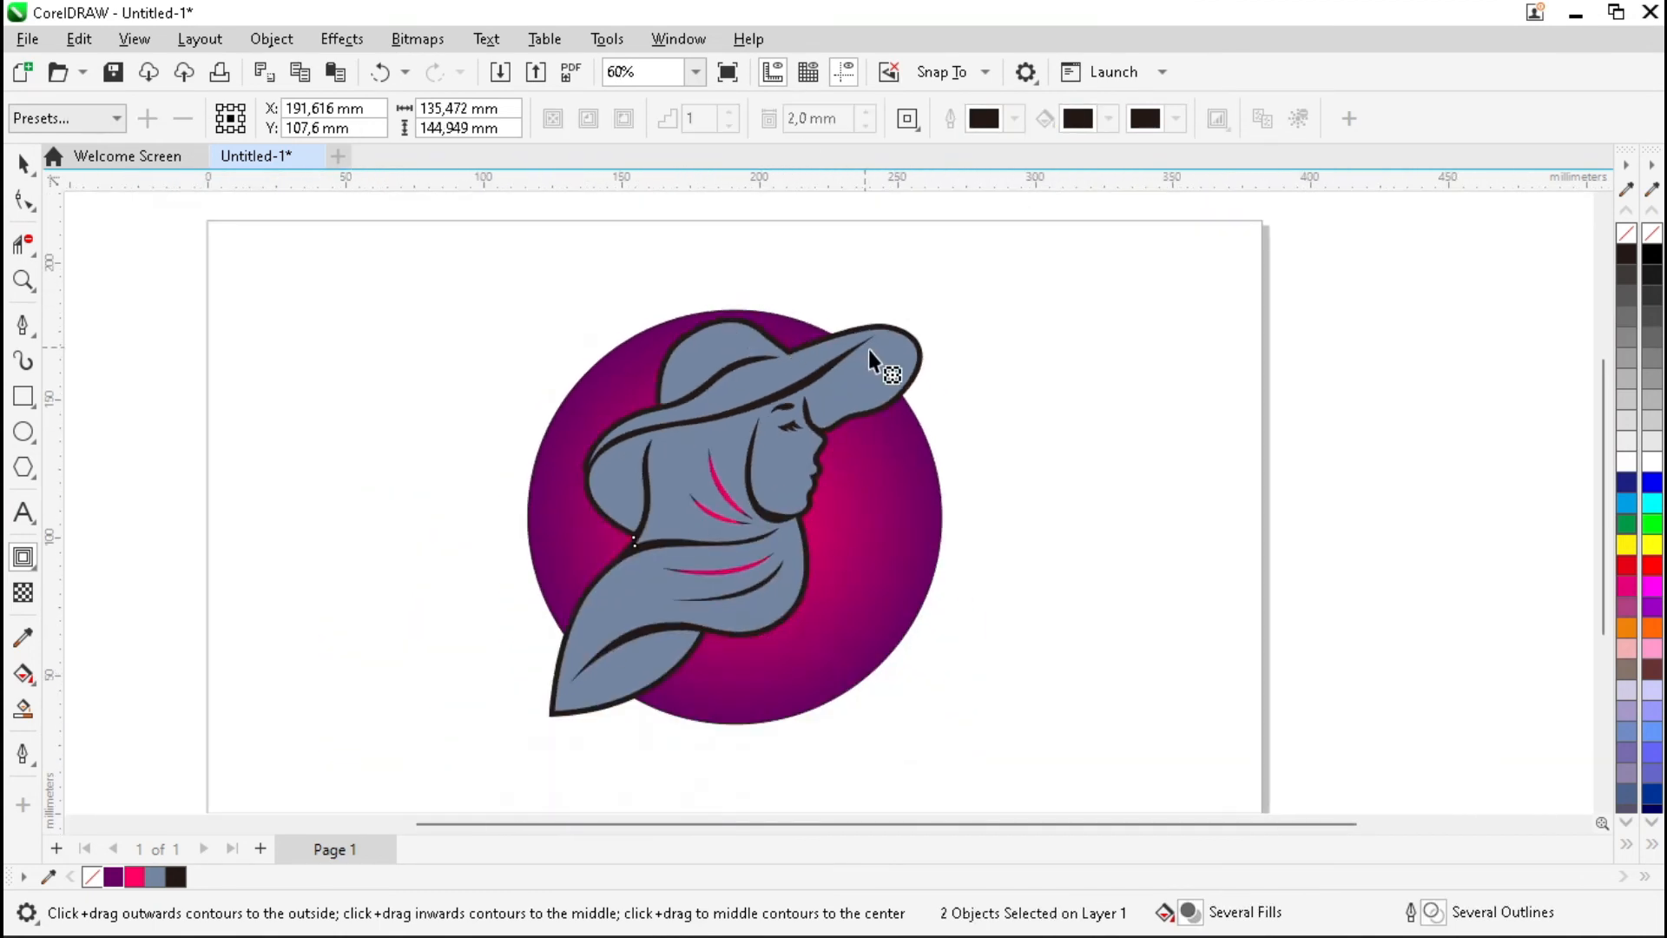
pyautogui.click(1057, 376)
pyautogui.moveTo(767, 335); pyautogui.dragTo(1304, 413)
# Step: Delete the nodes of the leftover crescent holes inside the black contour shape
pyautogui.click(759, 448)
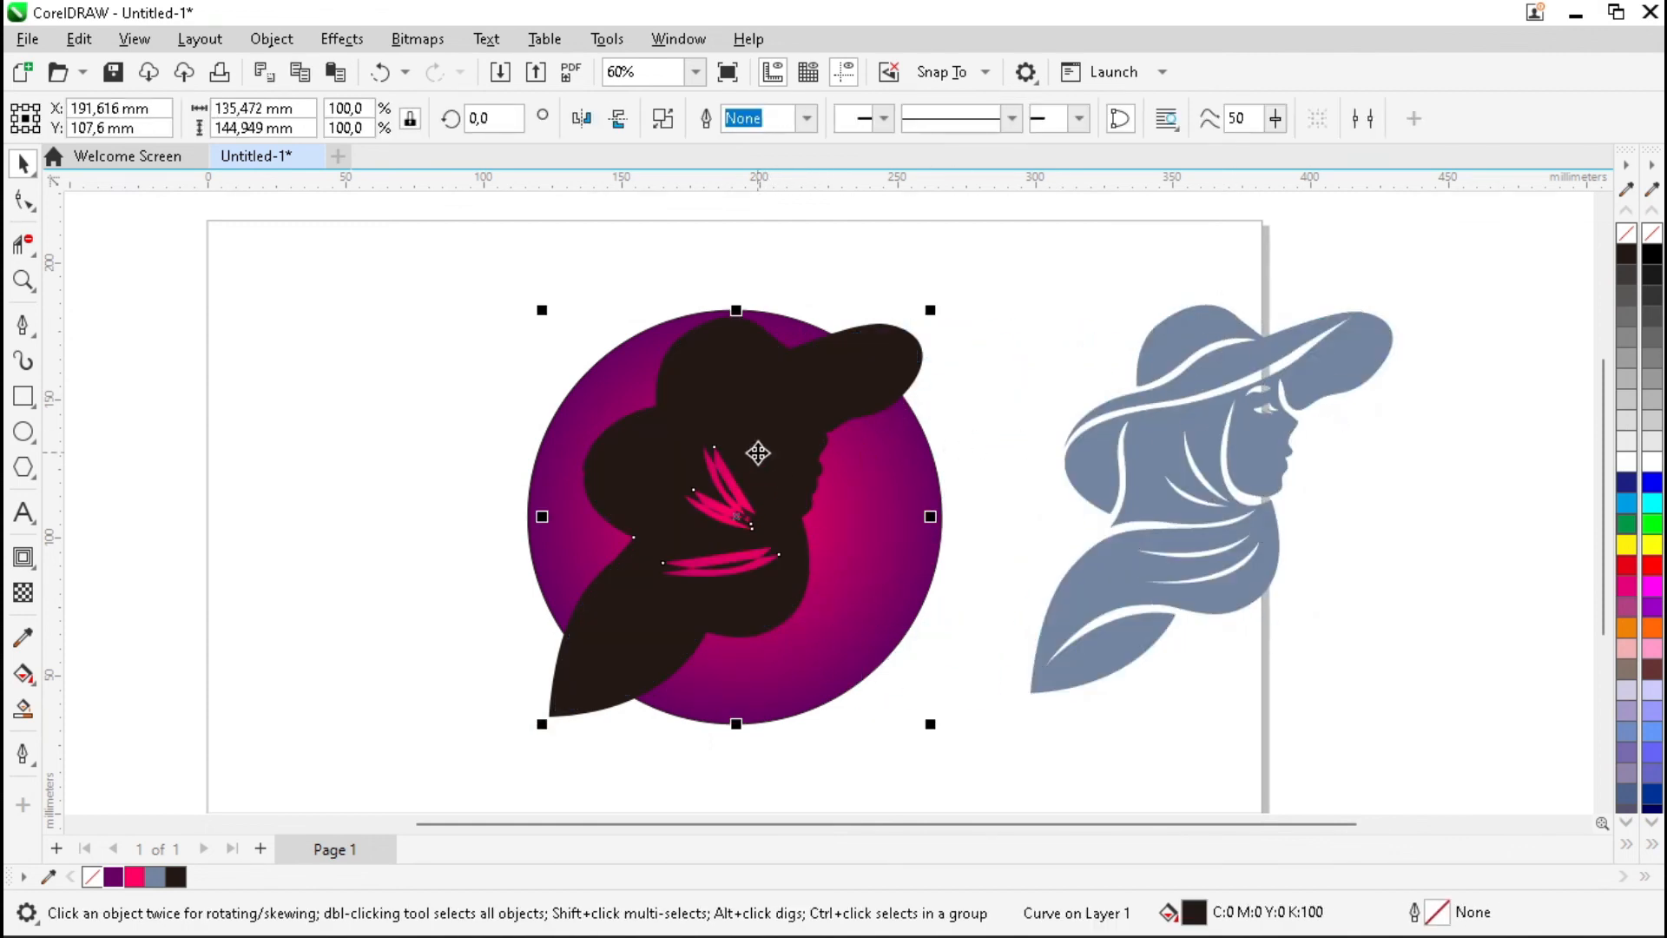
pyautogui.click(23, 200)
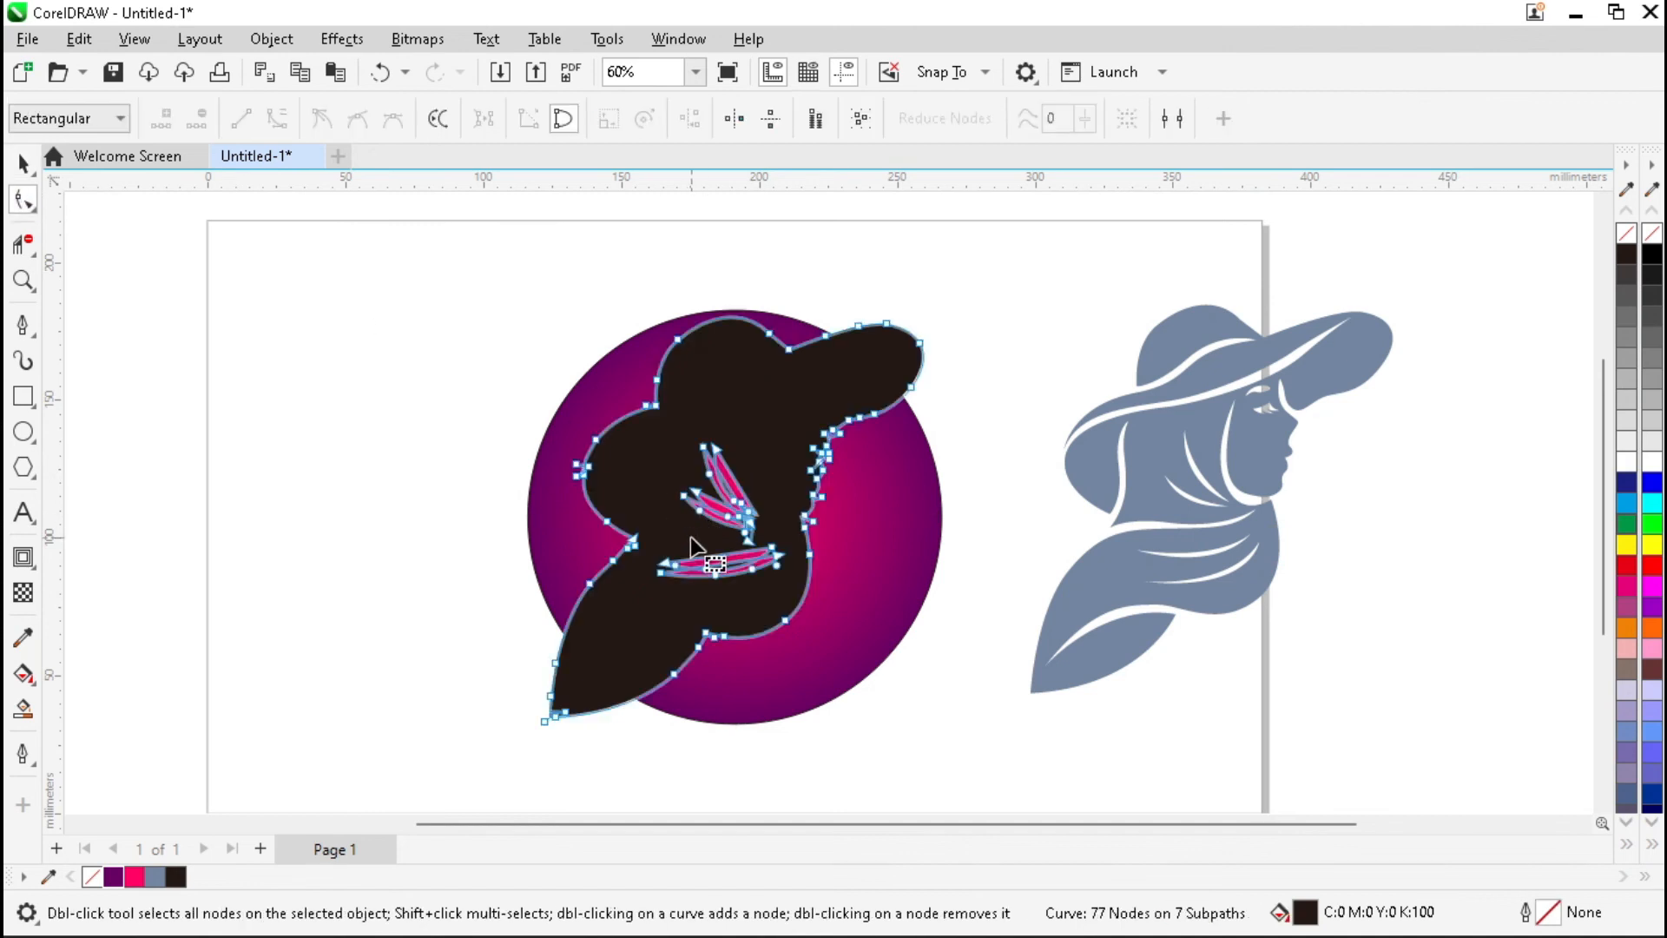
pyautogui.scroll(3, 691, 537)
pyautogui.moveTo(636, 330); pyautogui.dragTo(882, 622)
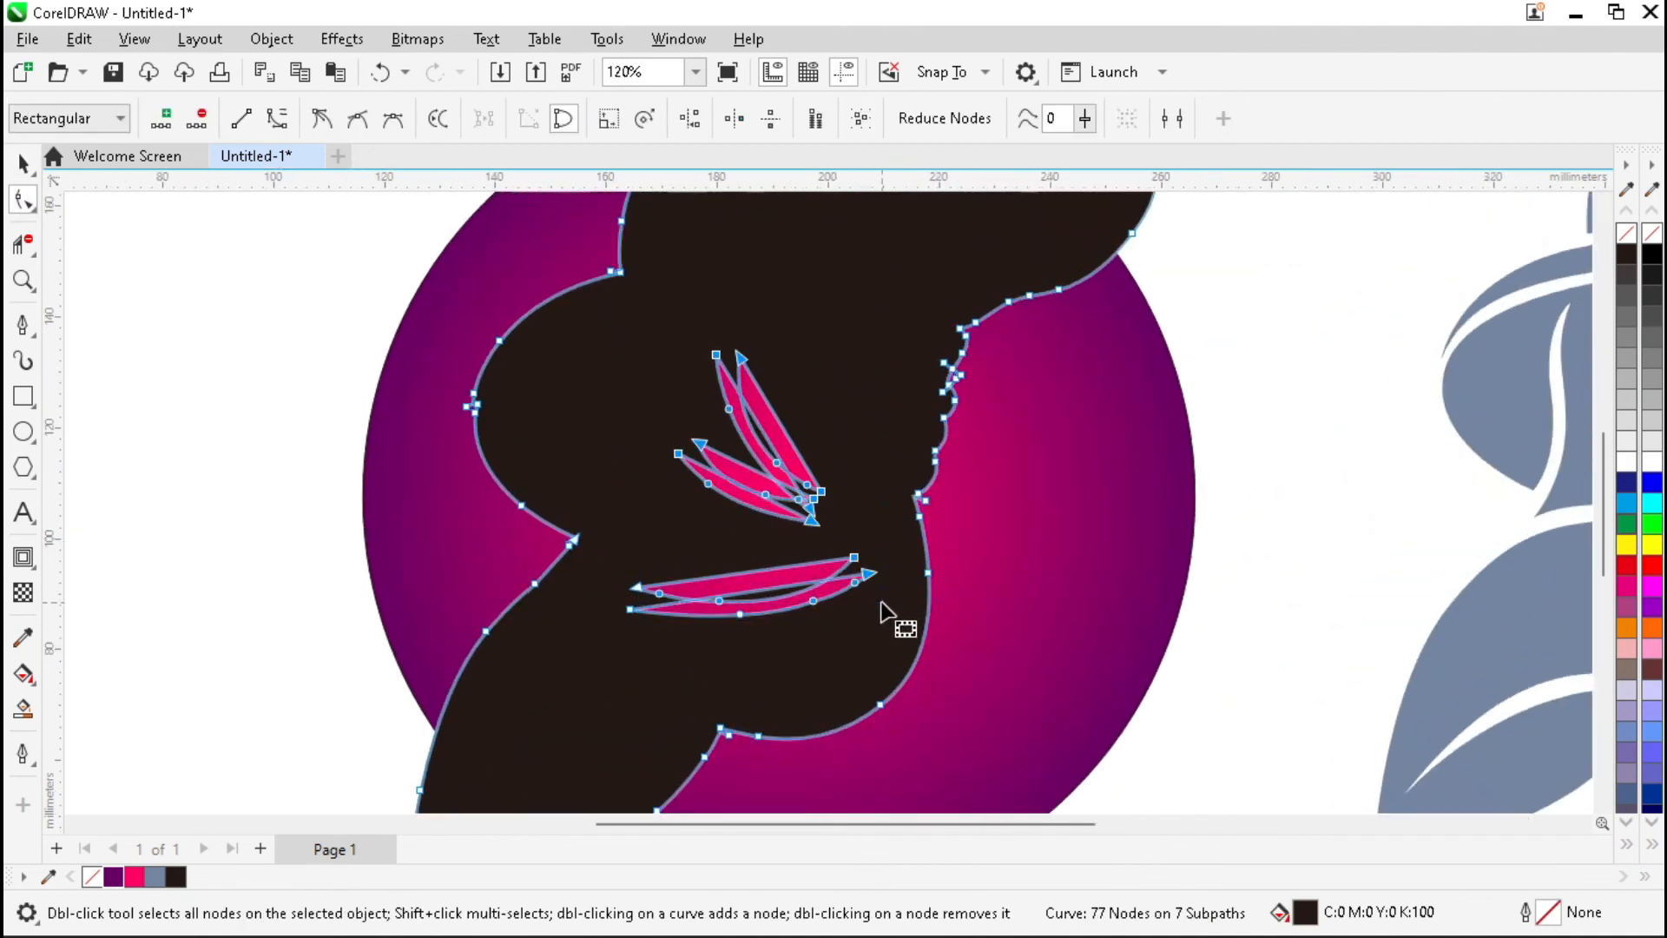
pyautogui.press('Delete')
pyautogui.moveTo(609, 565); pyautogui.dragTo(884, 640)
pyautogui.press('Delete')
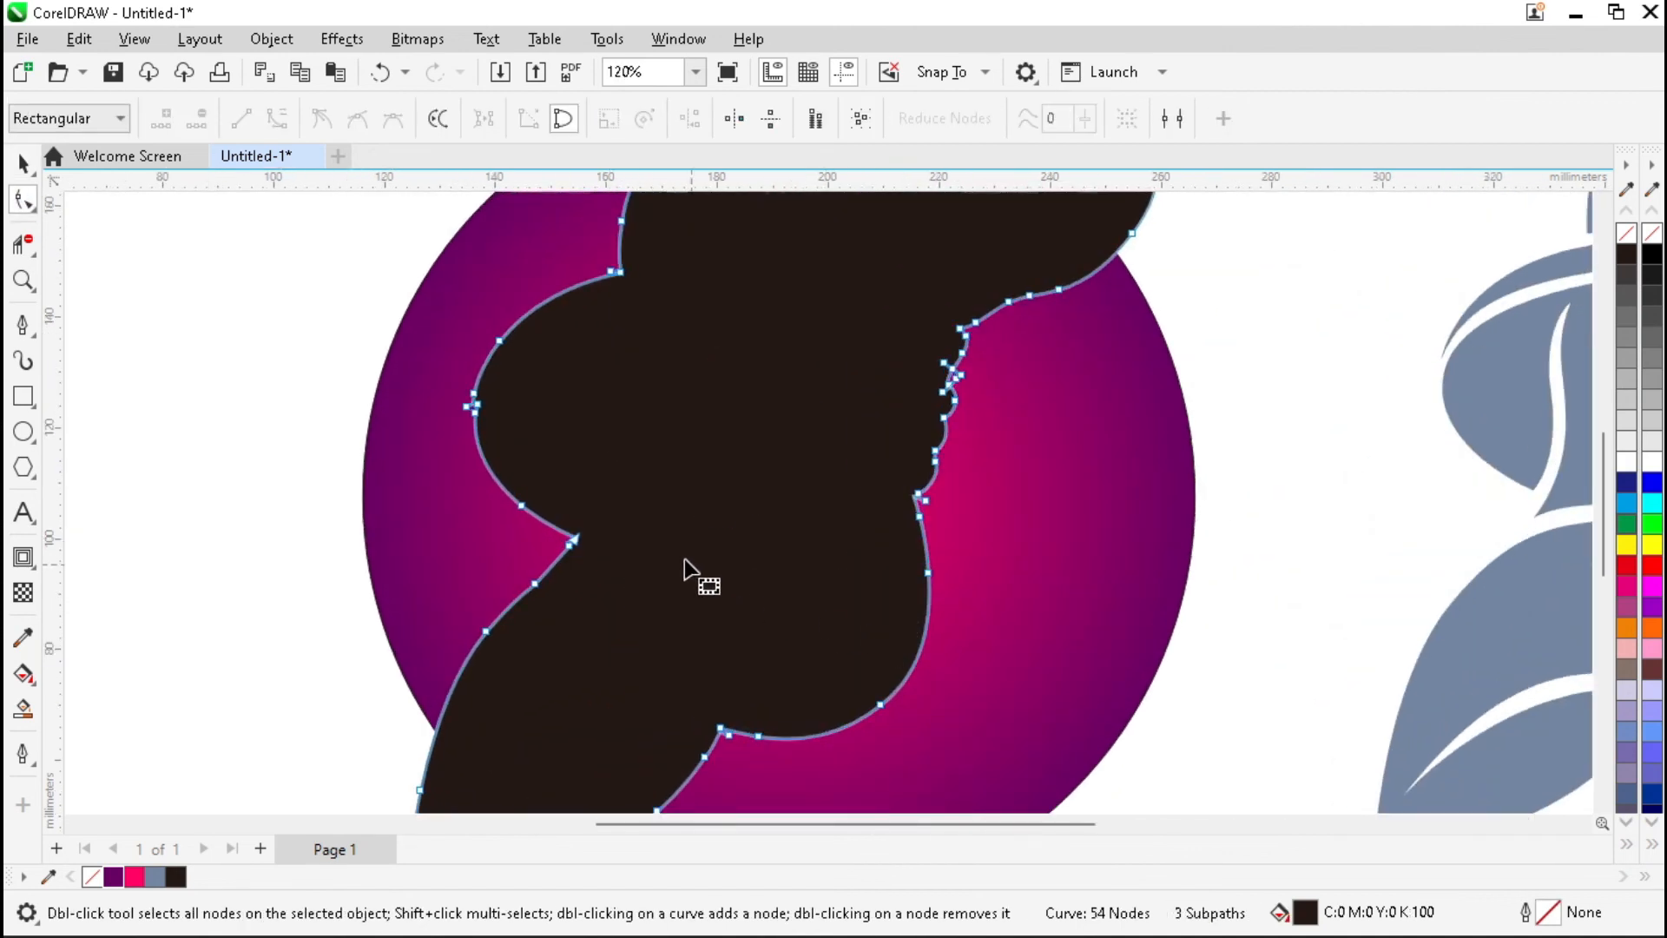
# Step: Select all remaining nodes of the black contour shape, reduce them, and deselect the shape
pyautogui.scroll(-4, 688, 569)
pyautogui.moveTo(422, 306); pyautogui.dragTo(920, 730)
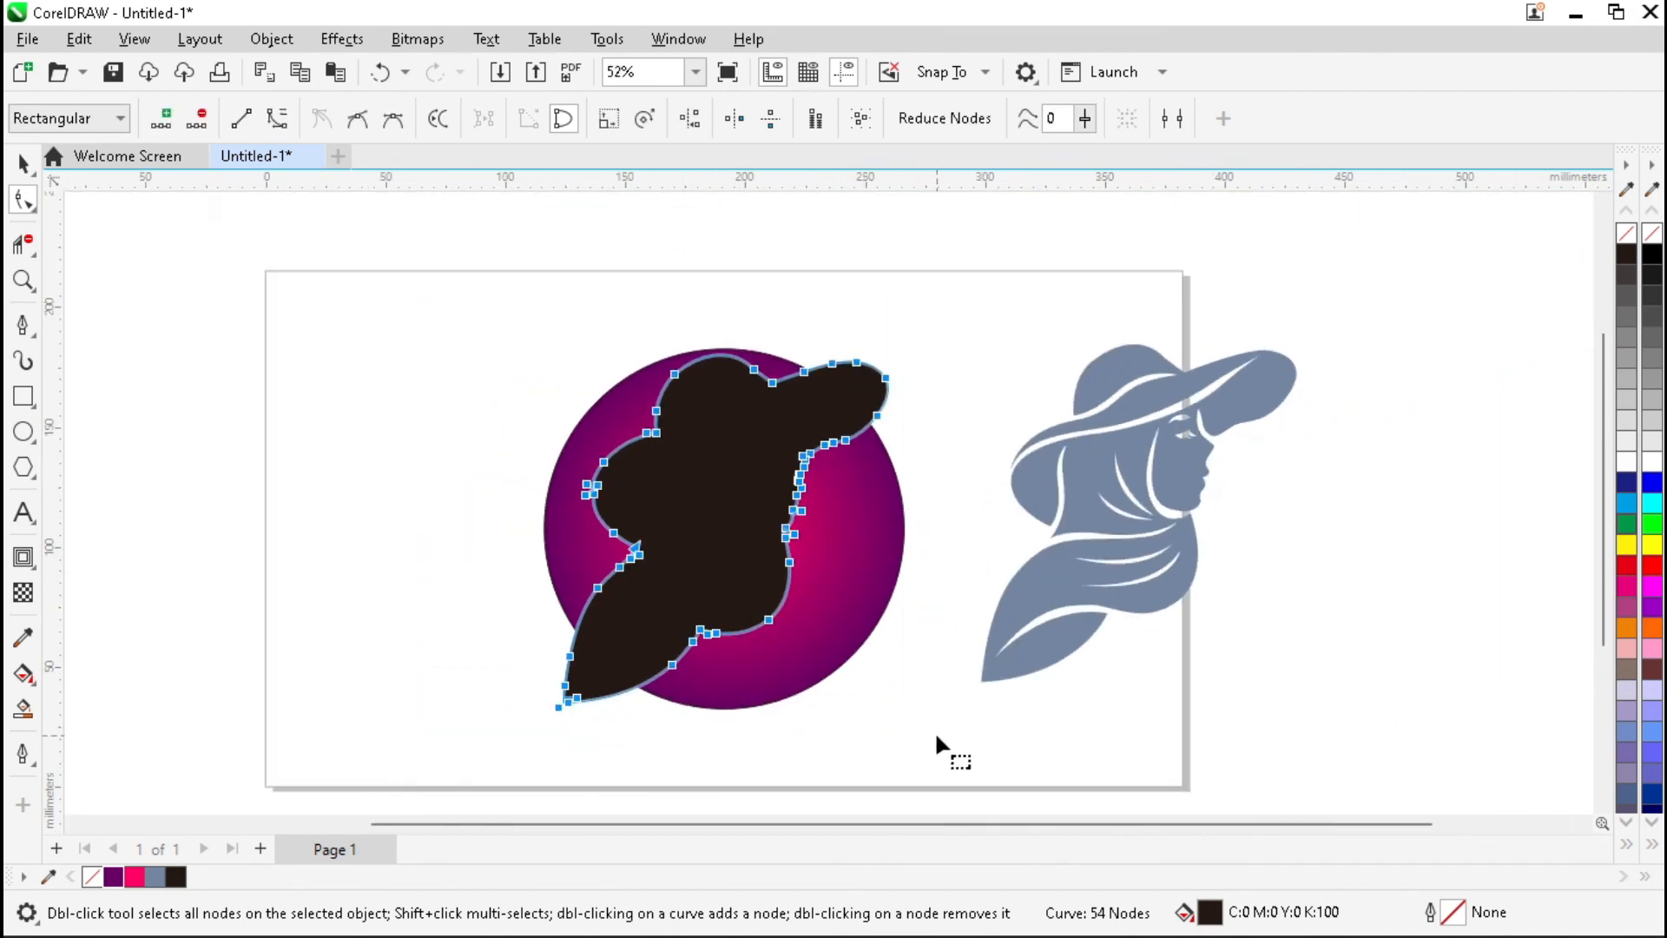
pyautogui.click(945, 119)
pyautogui.click(24, 162)
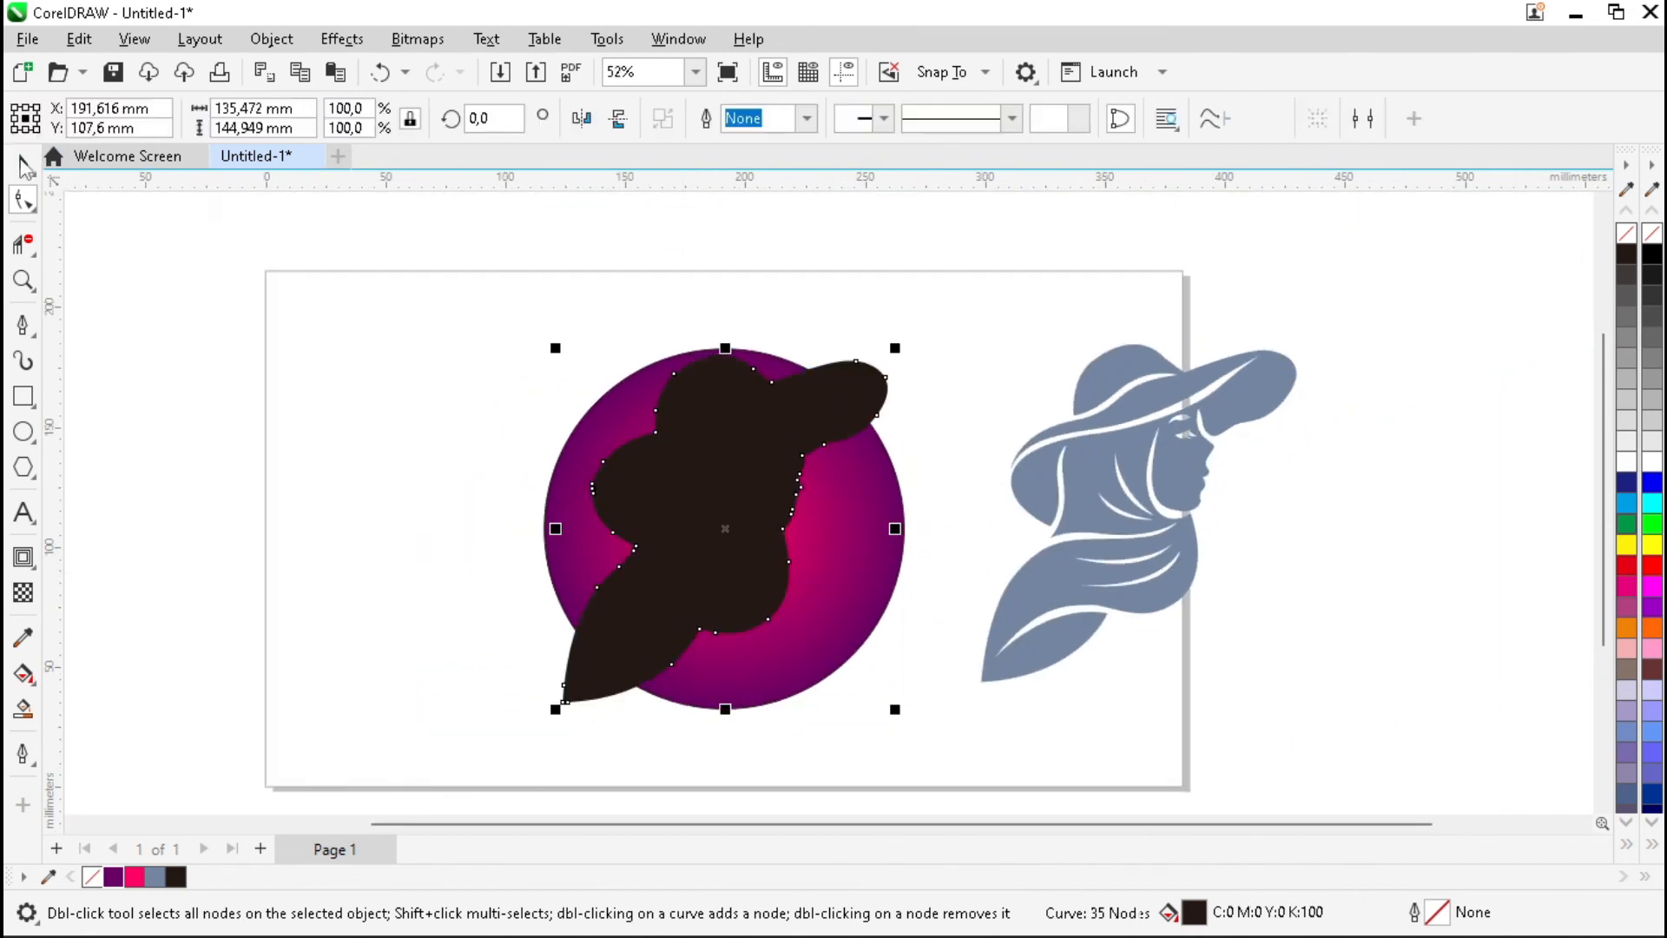
pyautogui.click(514, 381)
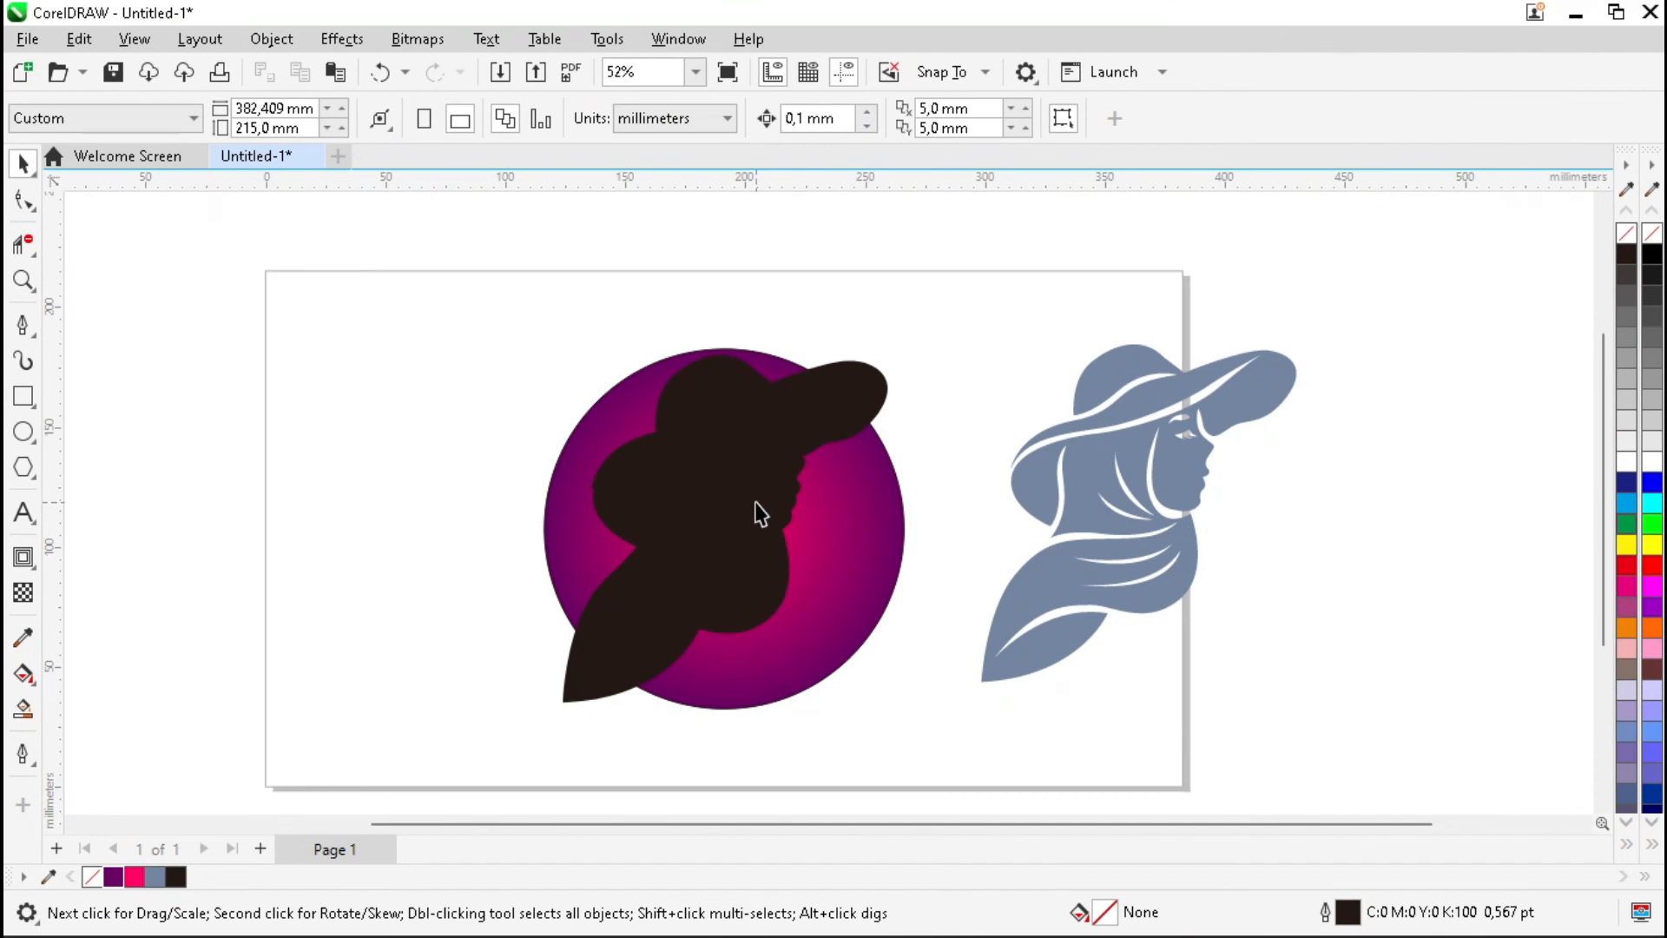
# Step: Select the circle, the black shape and the silhouette and align their centres horizontally and vertically
pyautogui.scroll(-1, 755, 512)
pyautogui.moveTo(1330, 731); pyautogui.dragTo(1352, 741)
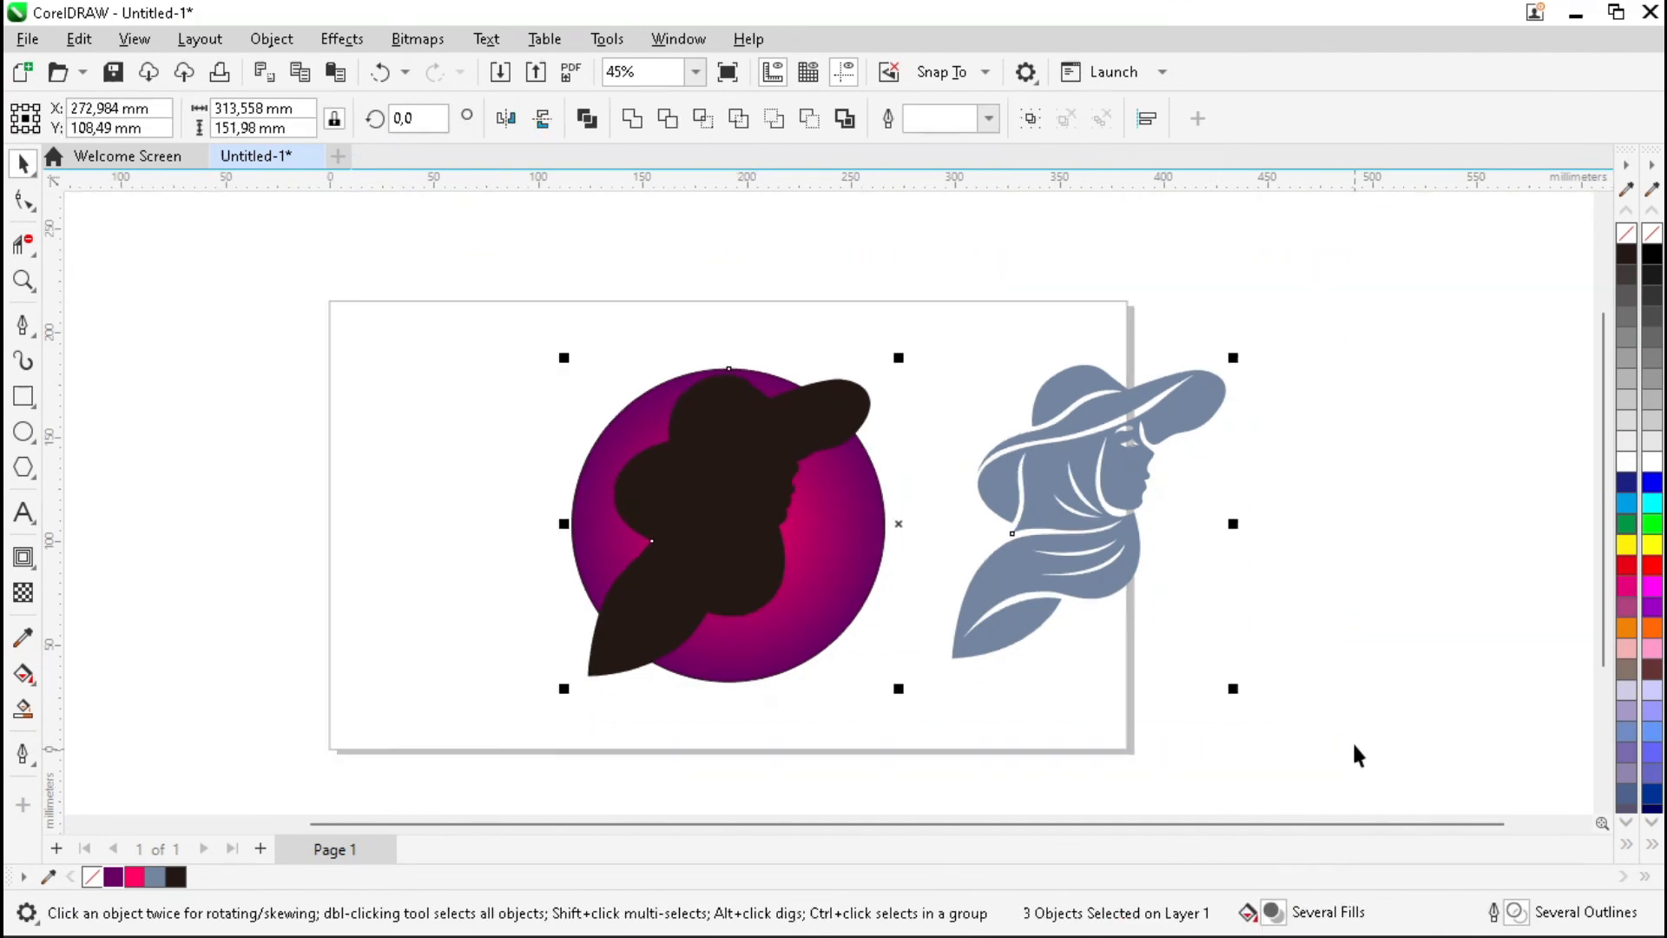
pyautogui.press('c')
pyautogui.press('e')
pyautogui.click(931, 506)
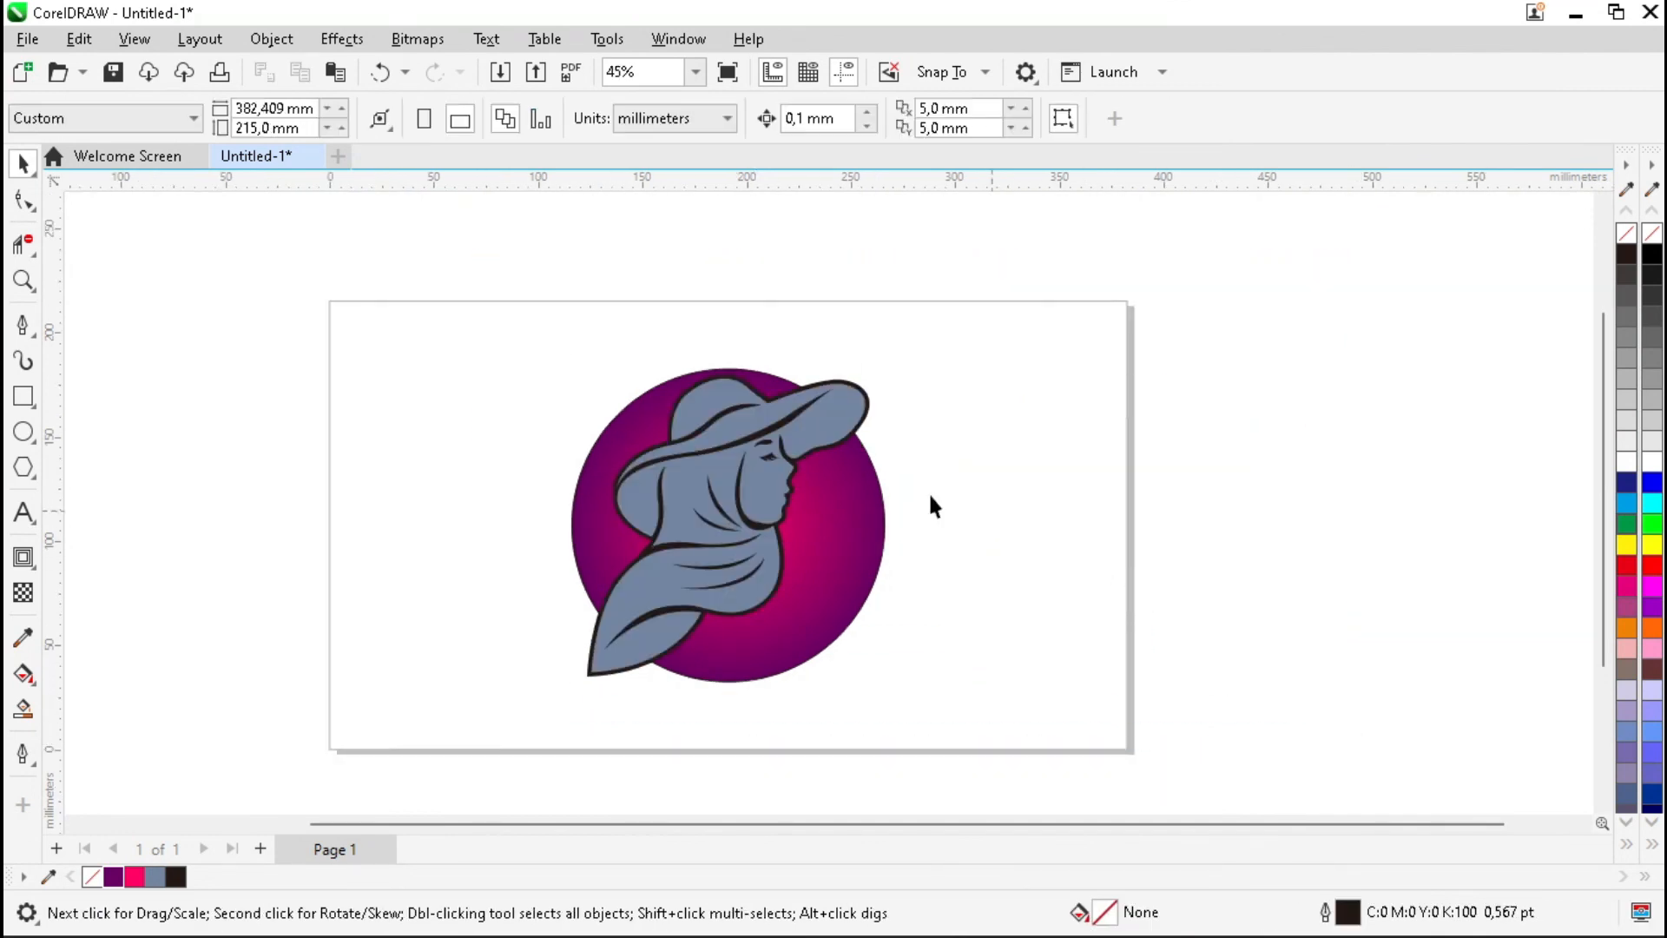
# Step: Fill the blue-grey silhouette with white and deselect it
pyautogui.click(695, 490)
pyautogui.click(1627, 461)
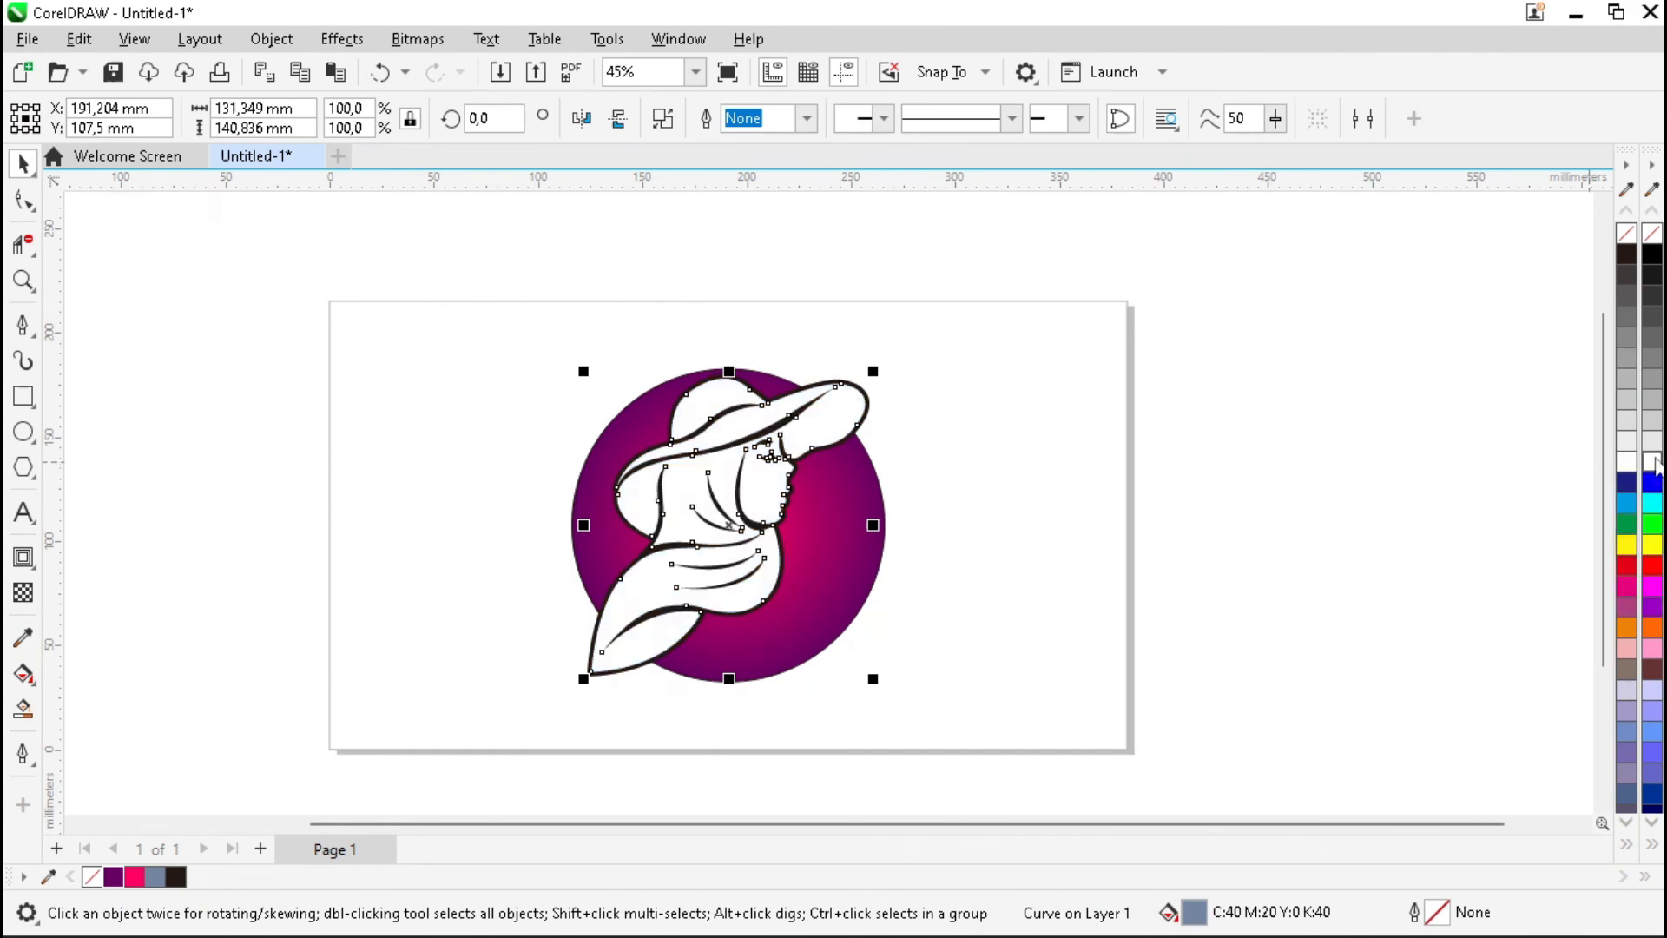
pyautogui.click(1269, 506)
# Step: Recolour the black contour shape behind the silhouette with the plum from the circle's edge and deselect it
pyautogui.scroll(1, 855, 439)
pyautogui.scroll(2, 855, 439)
pyautogui.click(874, 346)
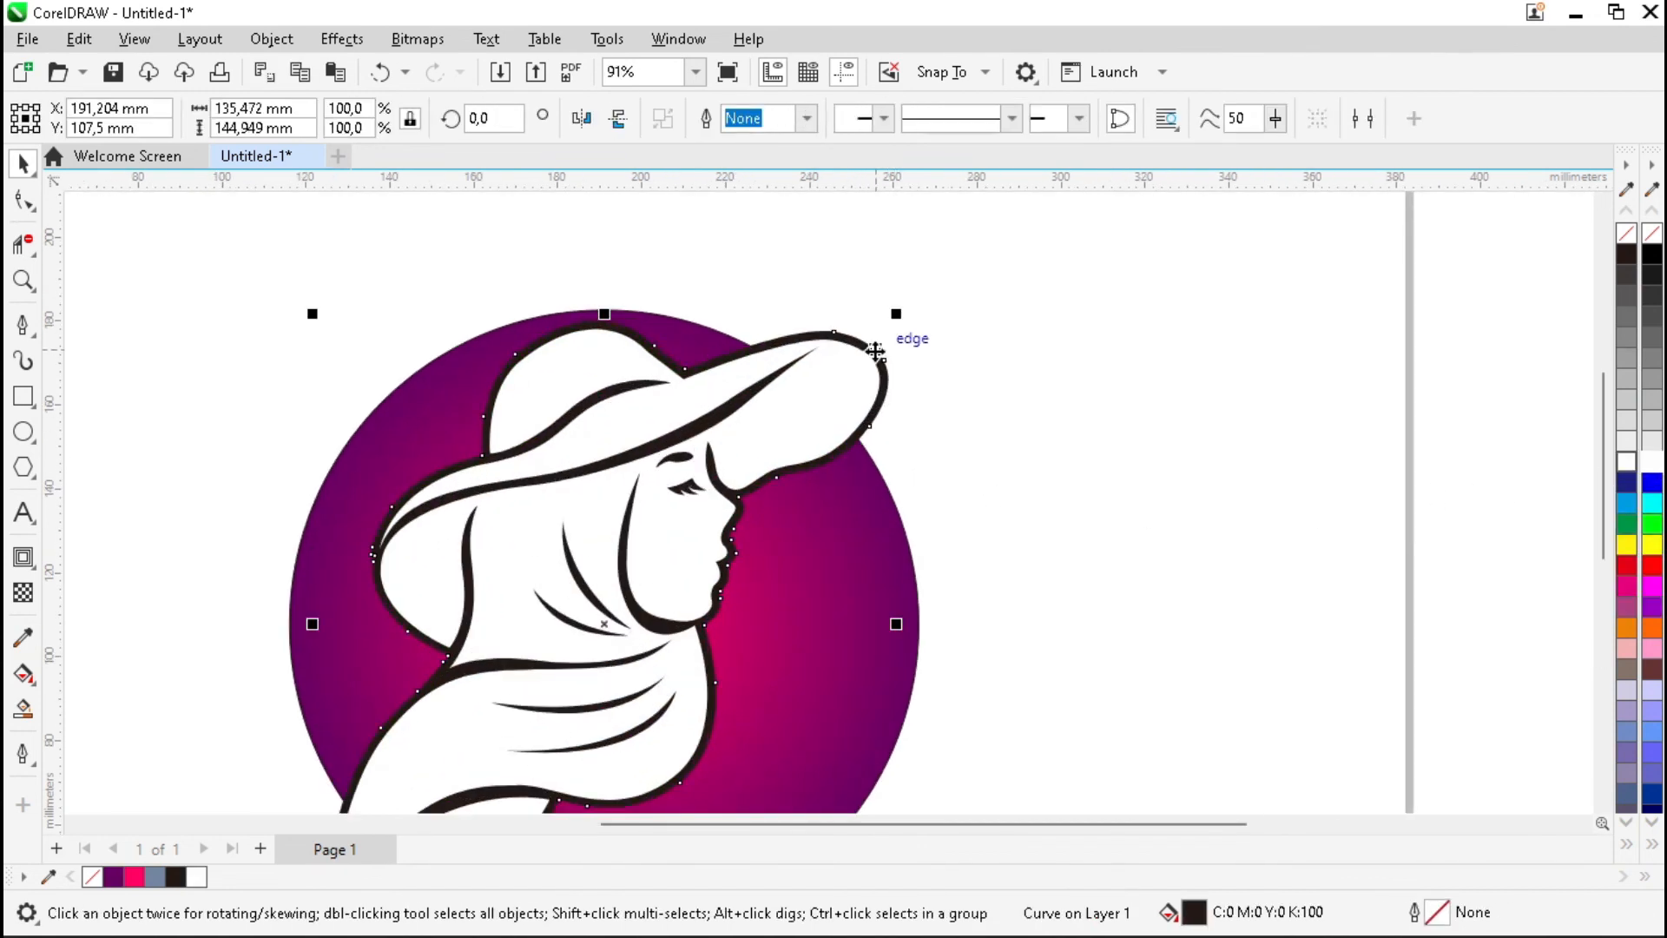
pyautogui.rightClick(115, 879)
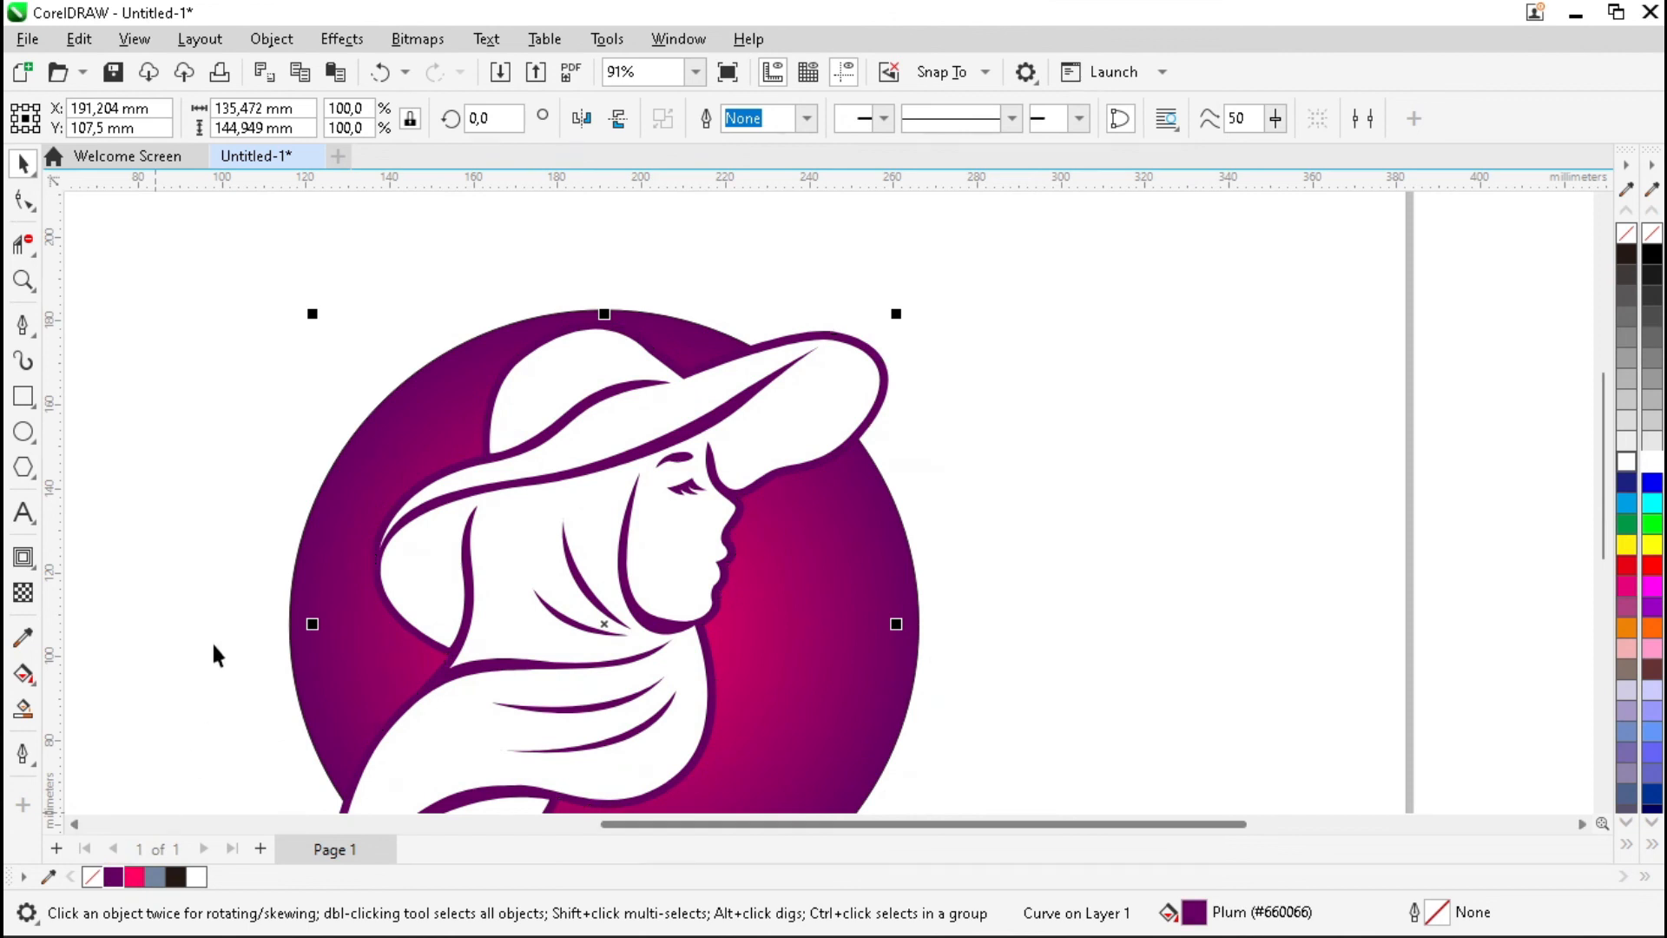
pyautogui.click(201, 617)
# Step: Add a page-sized rectangle of 382.409 by 215 mm as a frame around the logo and deselect it
pyautogui.hotkey('shift', 'F4')
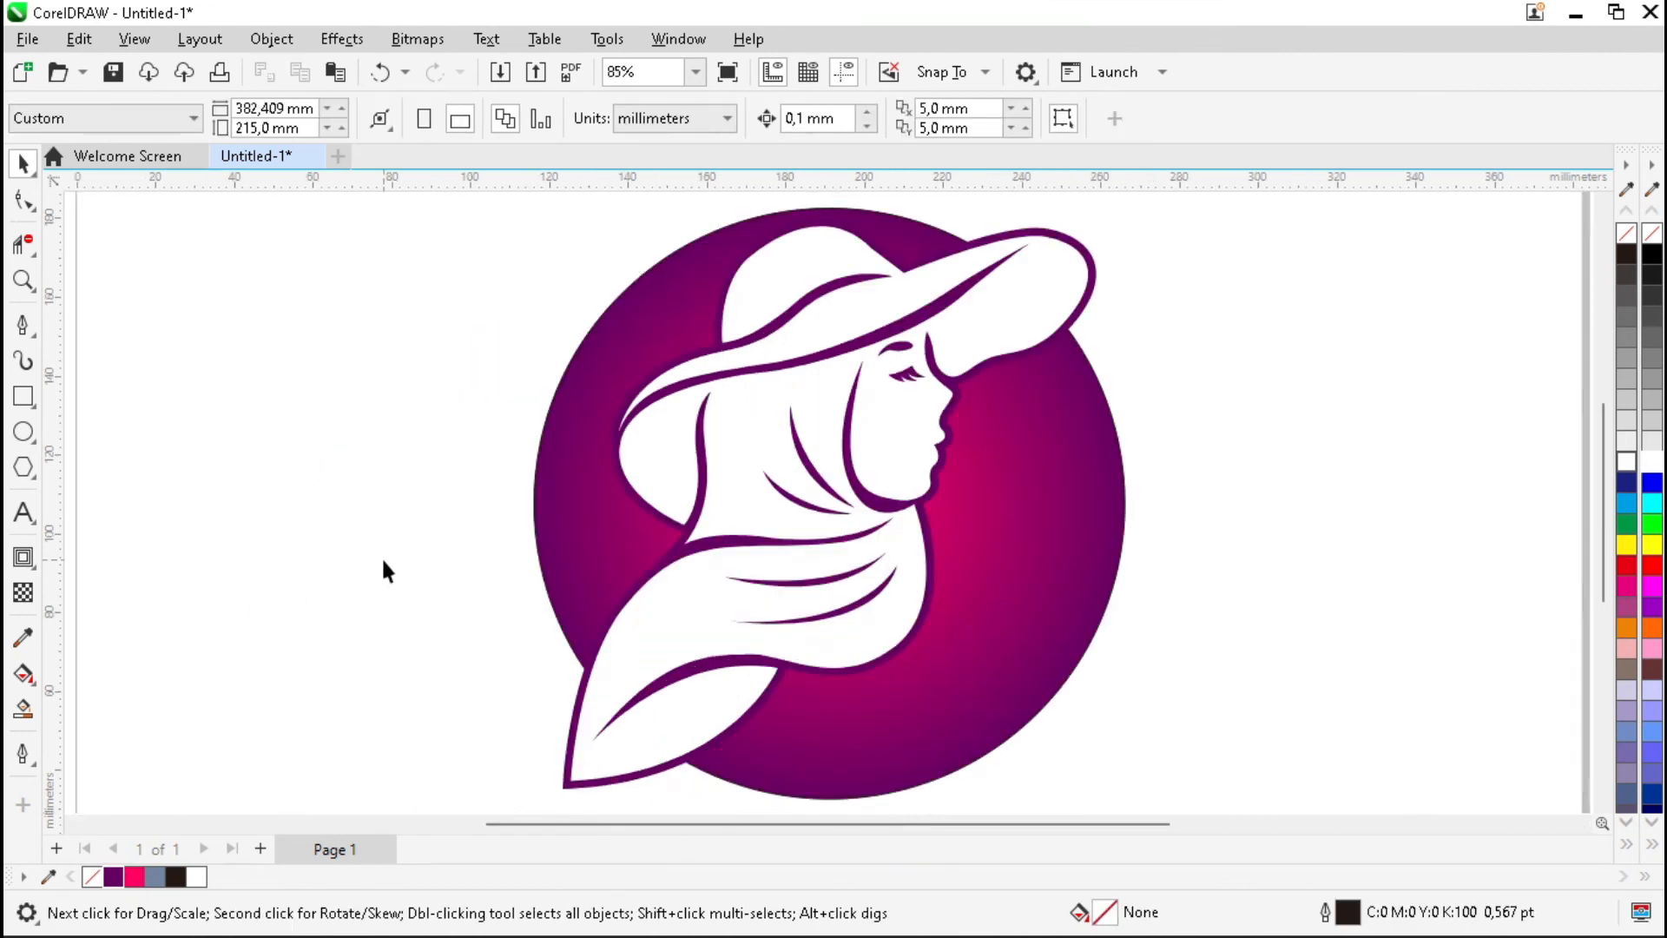
pyautogui.doubleClick(23, 397)
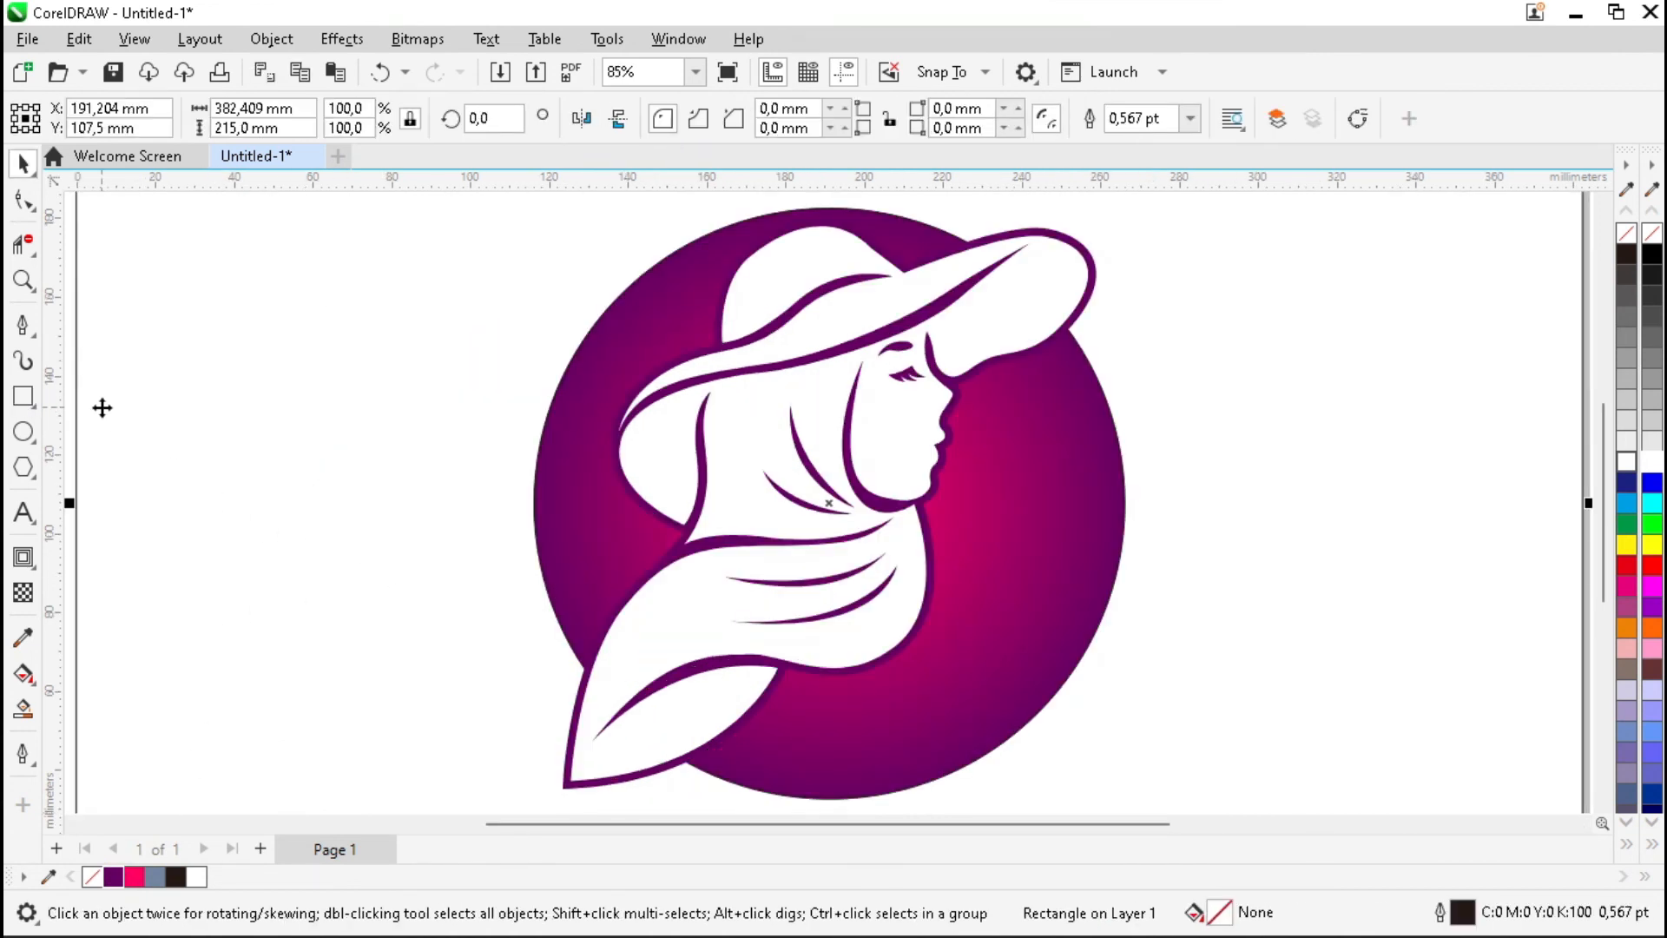
pyautogui.scroll(-2, 218, 356)
pyautogui.click(219, 358)
pyautogui.press('z')
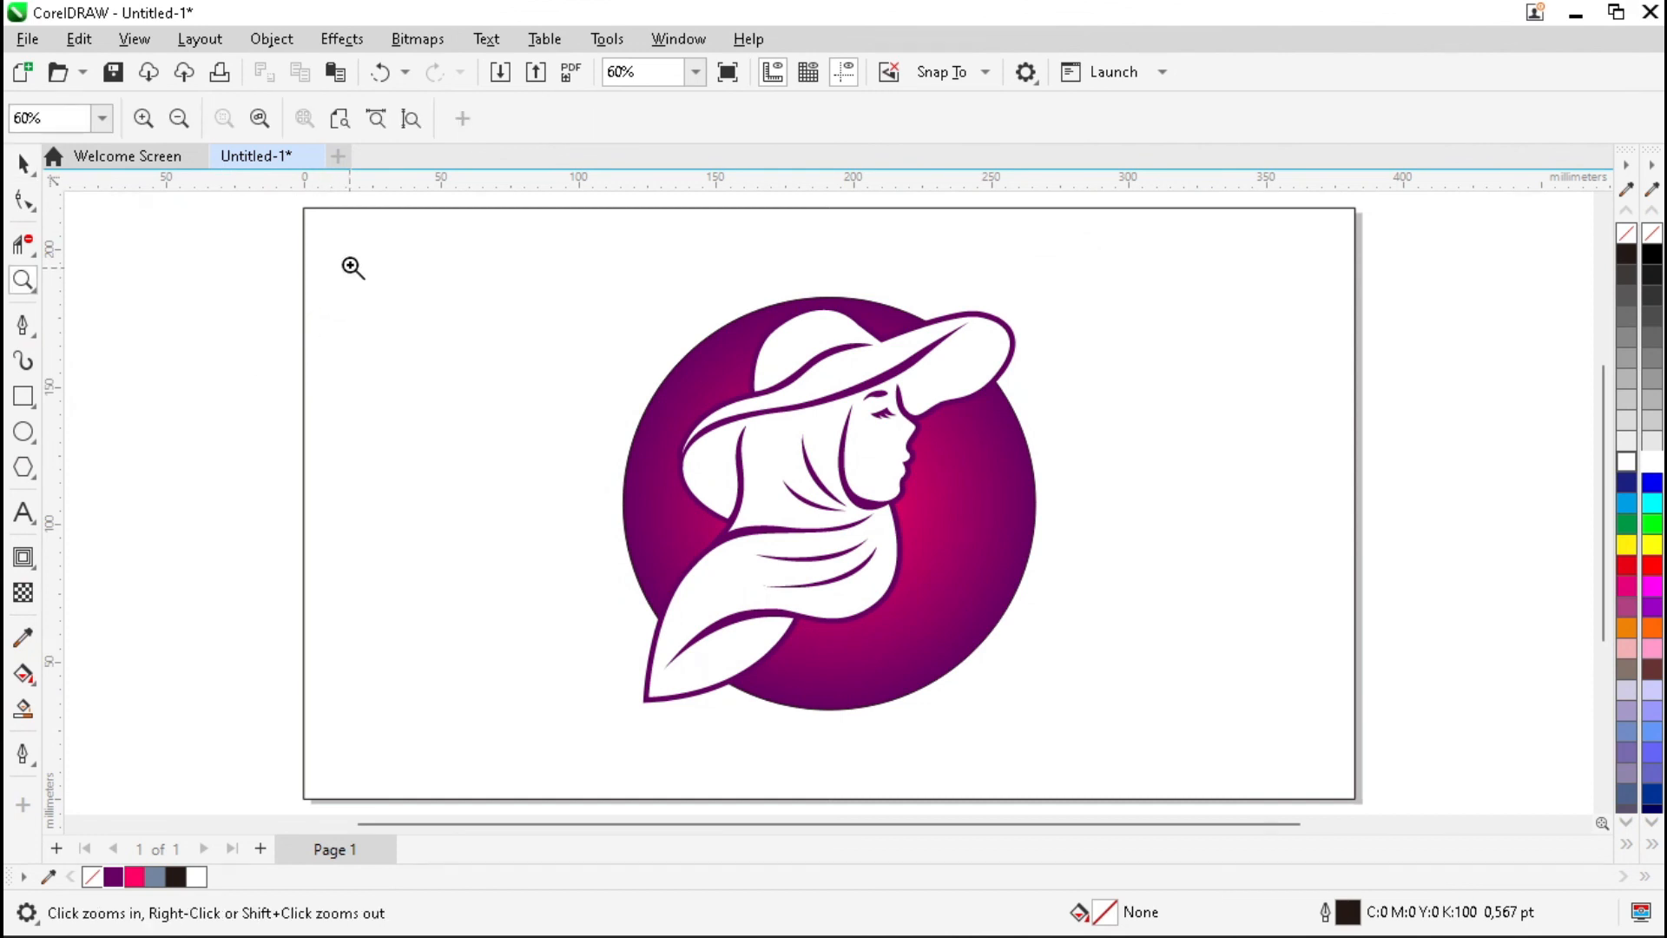
pyautogui.moveTo(311, 217); pyautogui.dragTo(1345, 787)
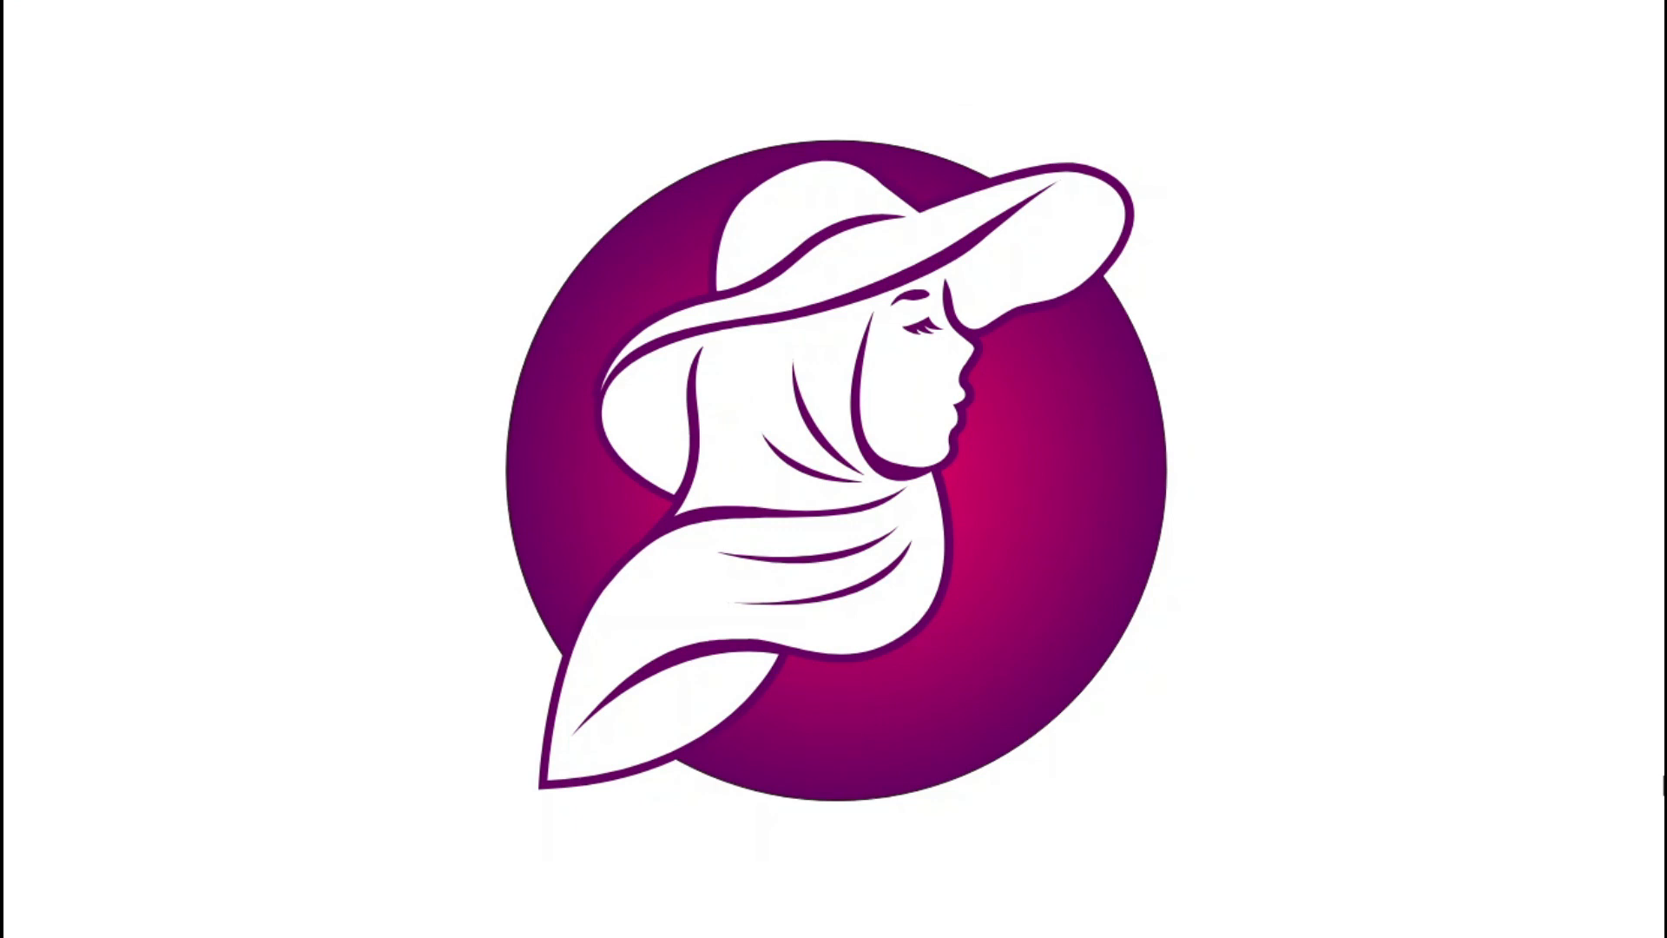